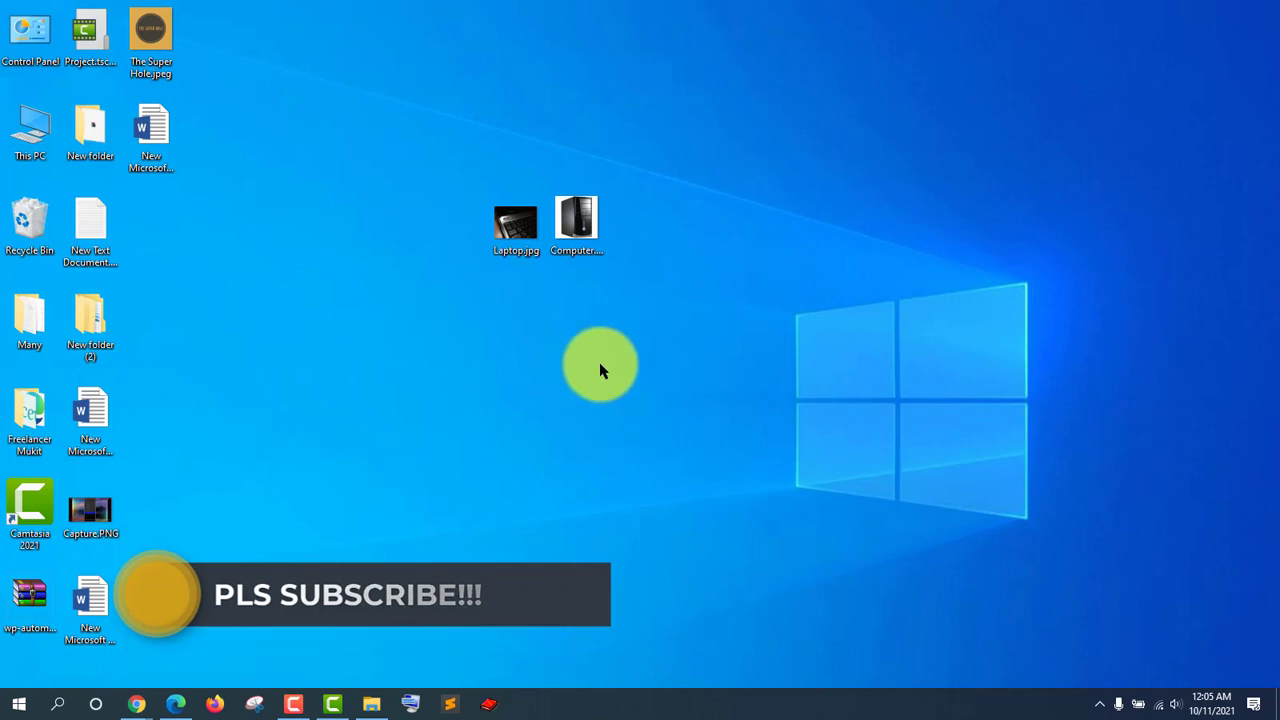
- View the Computer.jpg picture from the desktop enlarged, return it to a smaller size, and minimize the viewer
double_click(585, 232)
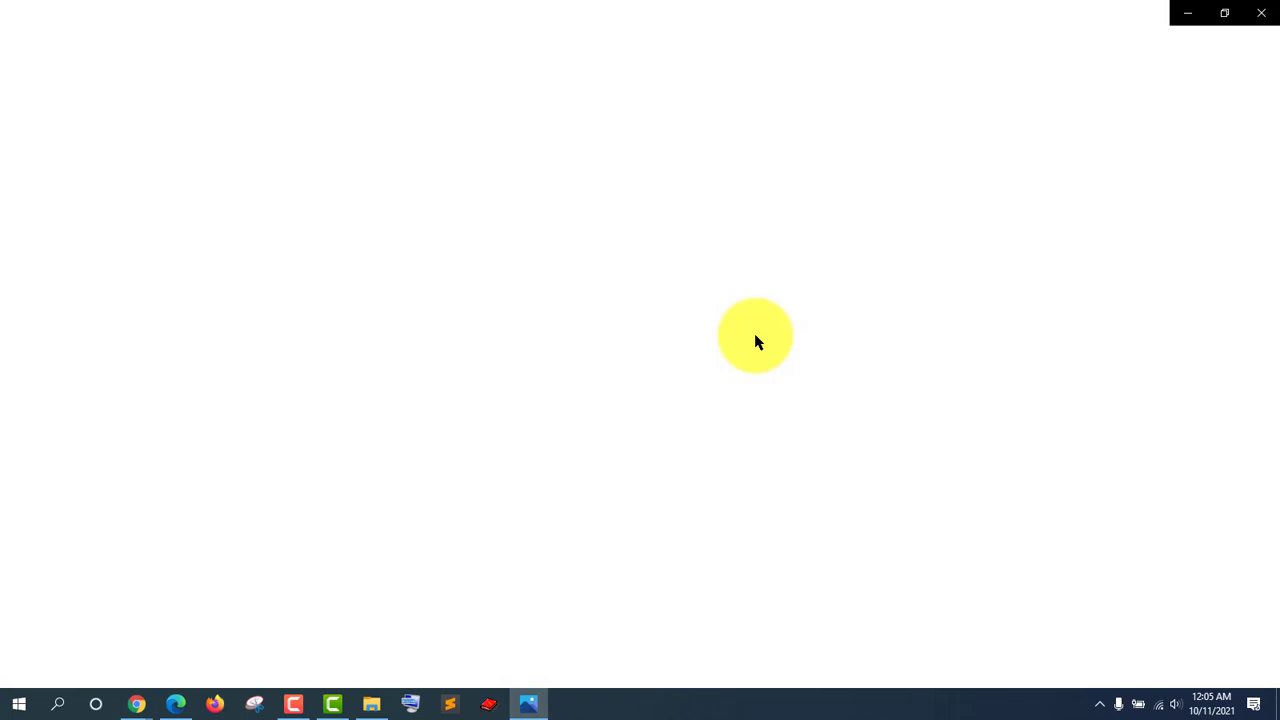
scroll(688, 420, "up", 2)
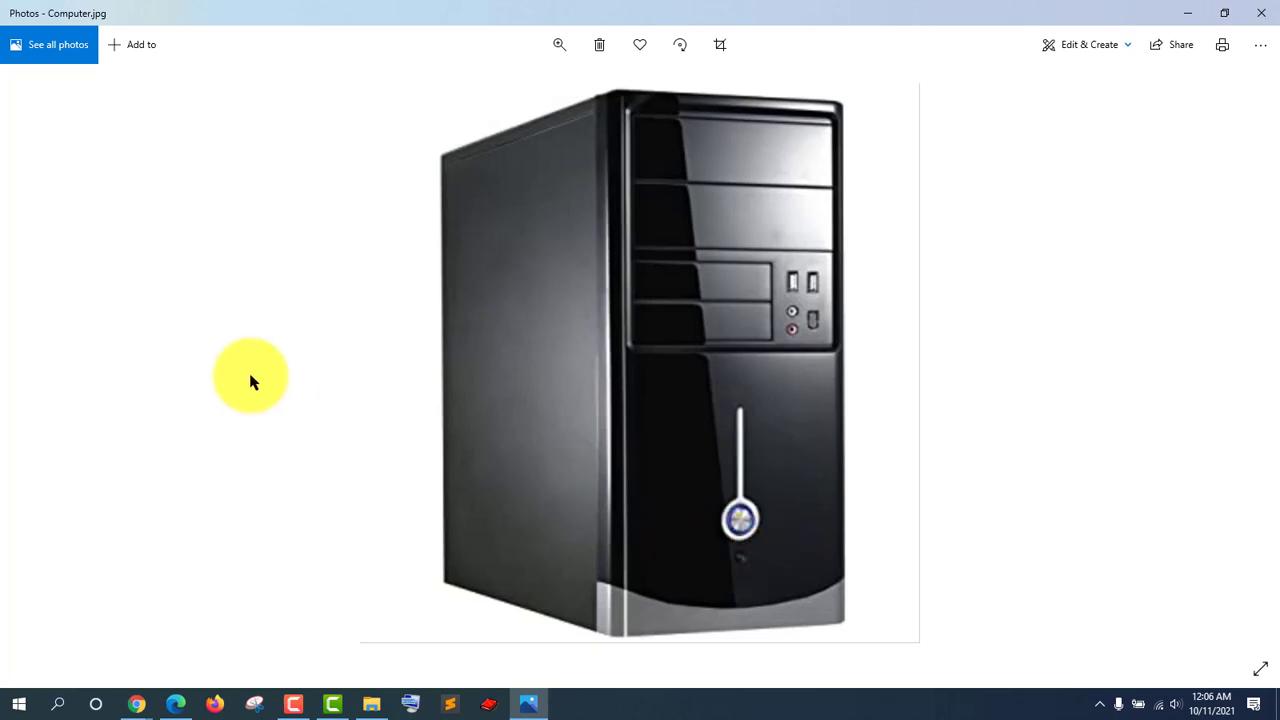
scroll(1134, 343, "down", 3)
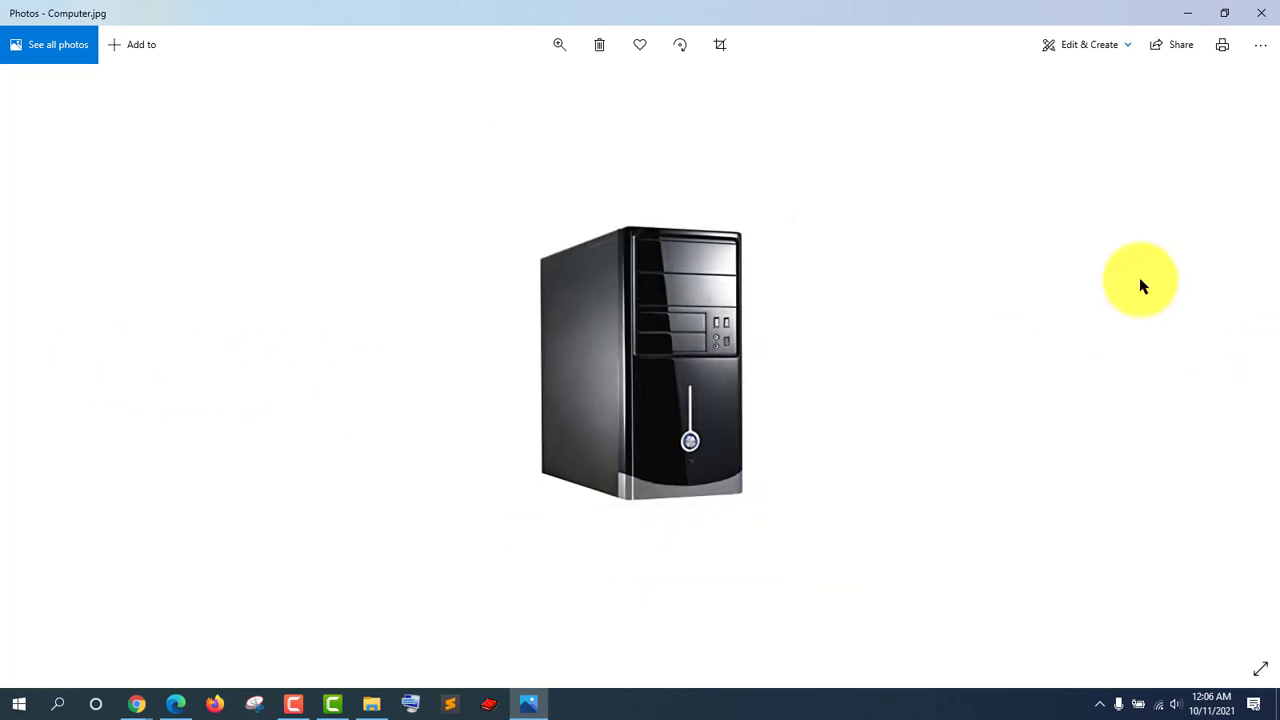
left_click(1190, 13)
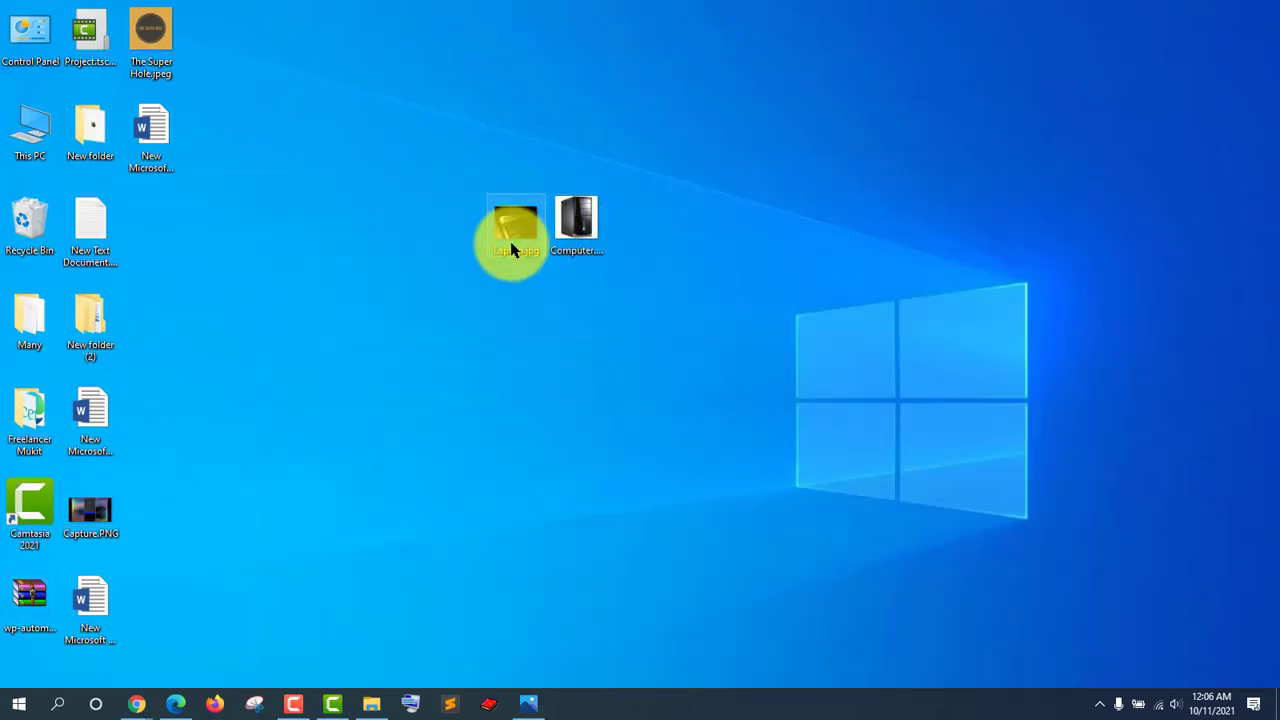
- View the Laptop.jpg picture from the desktop, examine the laptop's power button up close, and minimize the viewer
double_click(512, 238)
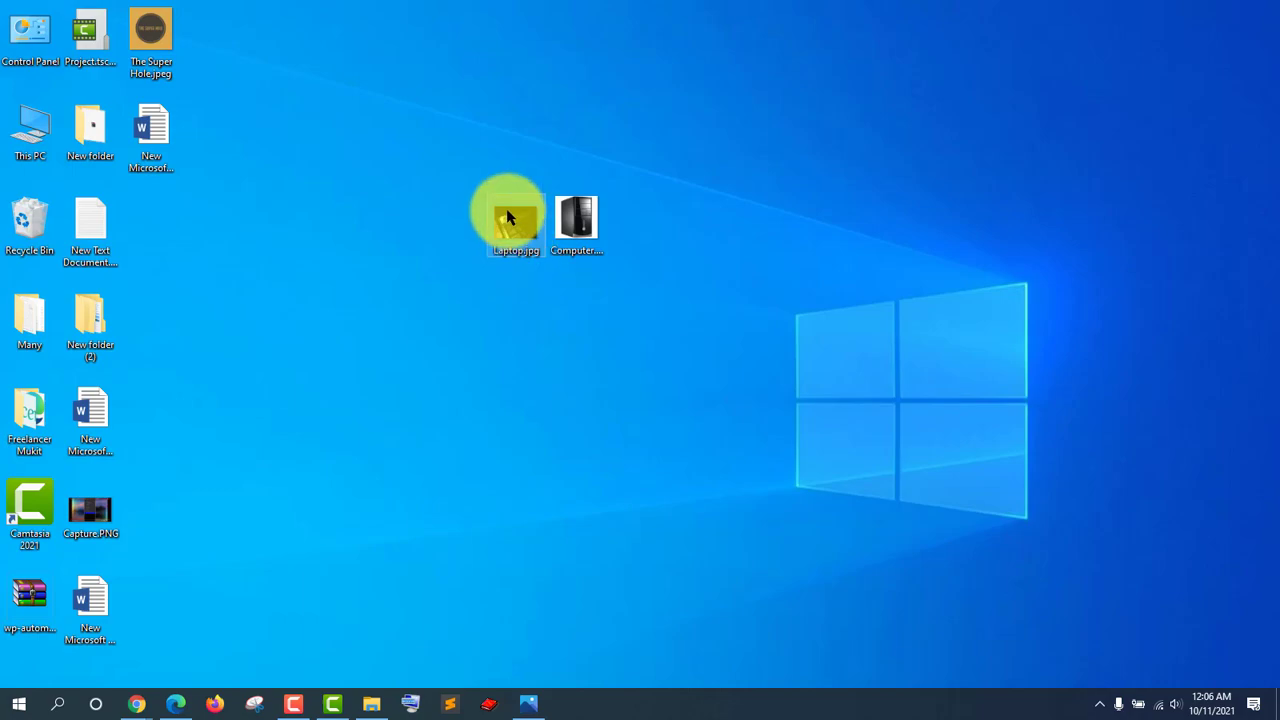
left_click(528, 705)
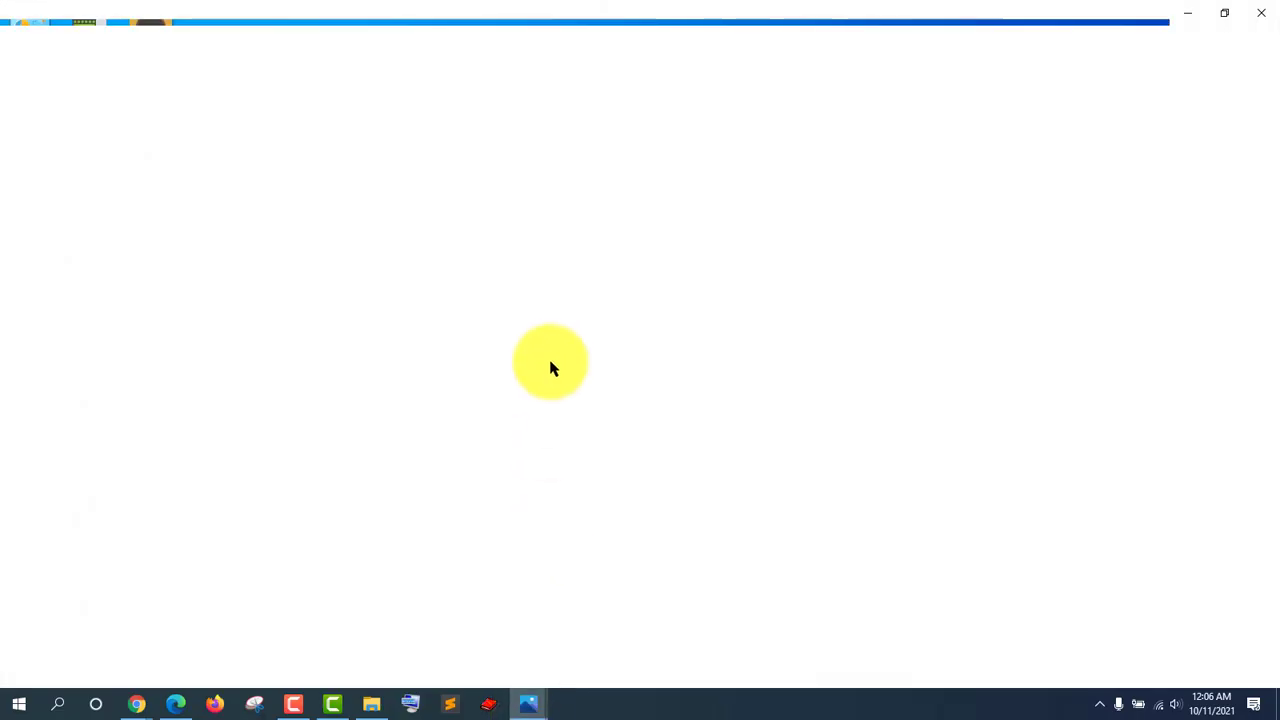
scroll(532, 335, "up", 2)
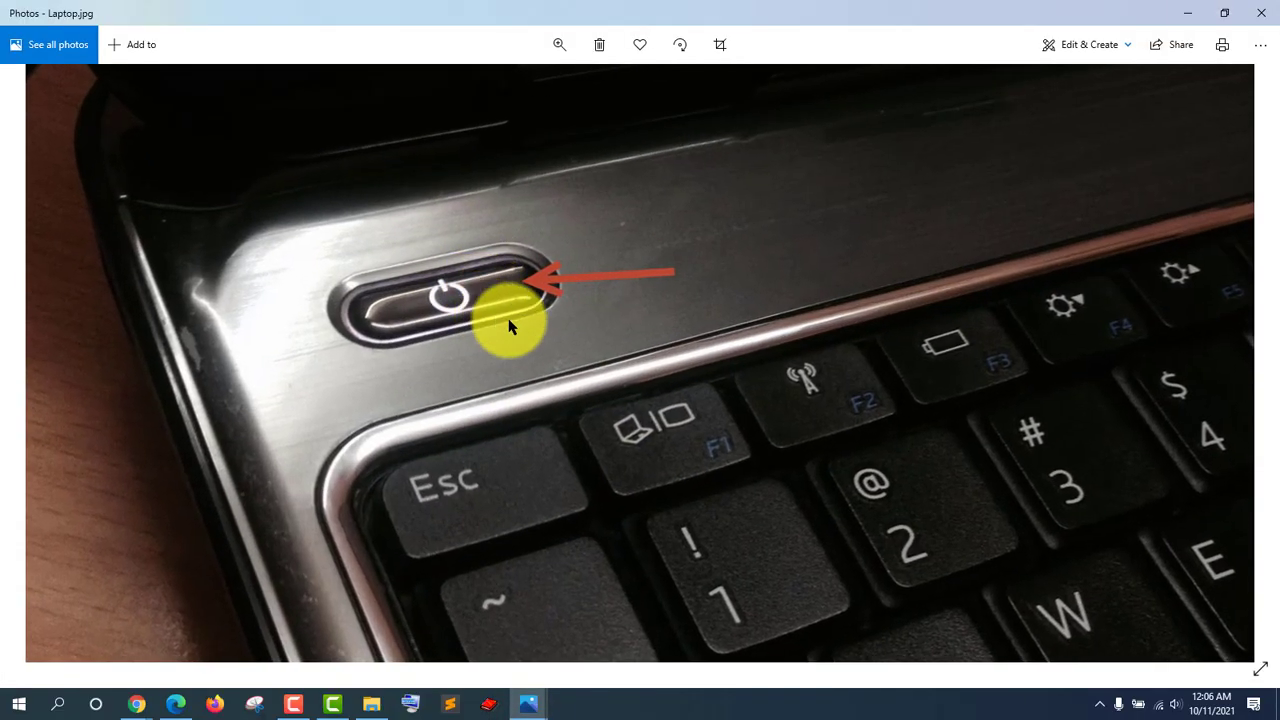
scroll(534, 324, "down", 2)
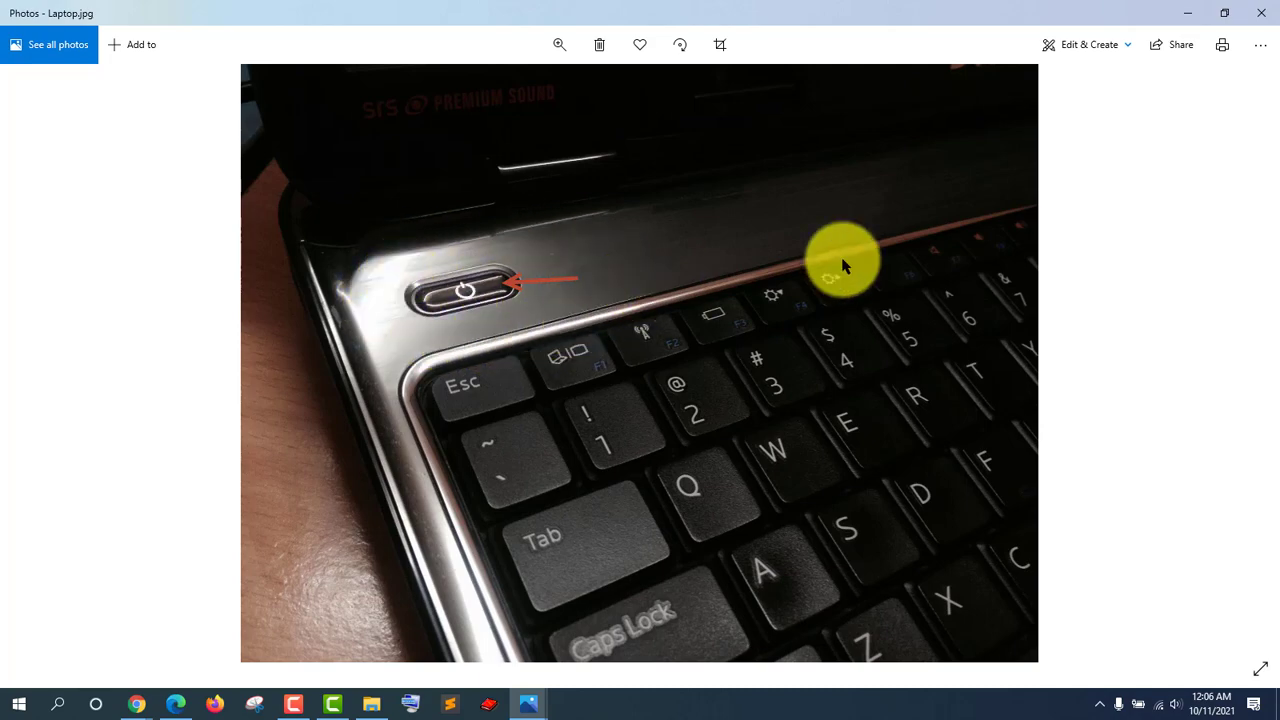
left_click(1180, 11)
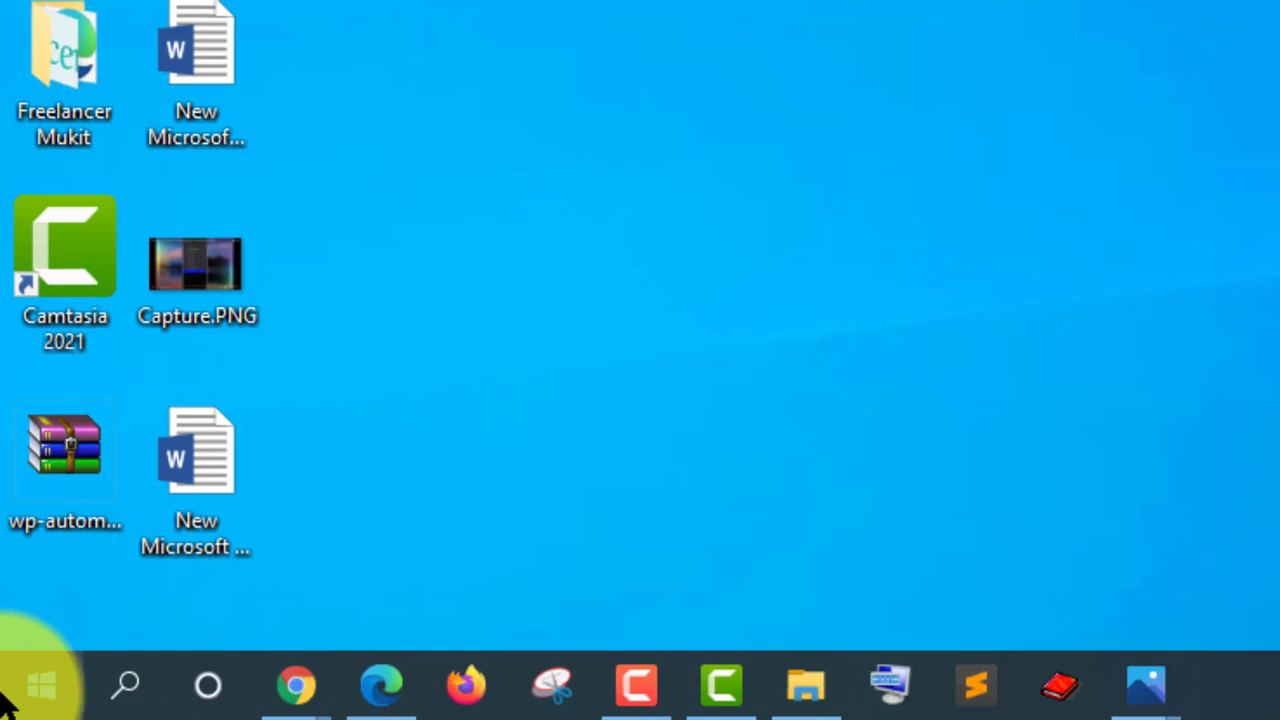
- Examine the Shut down and Restart power options without choosing one, and return to the desktop
left_click(20, 690)
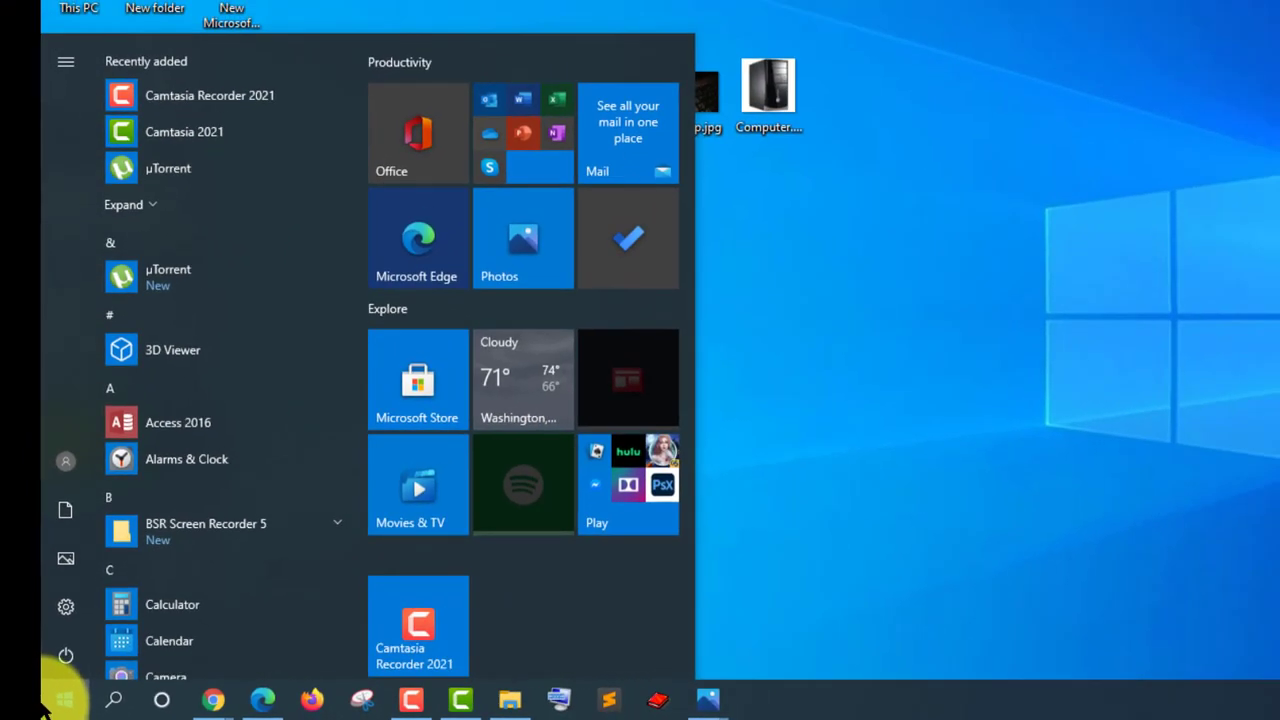
left_click(57, 655)
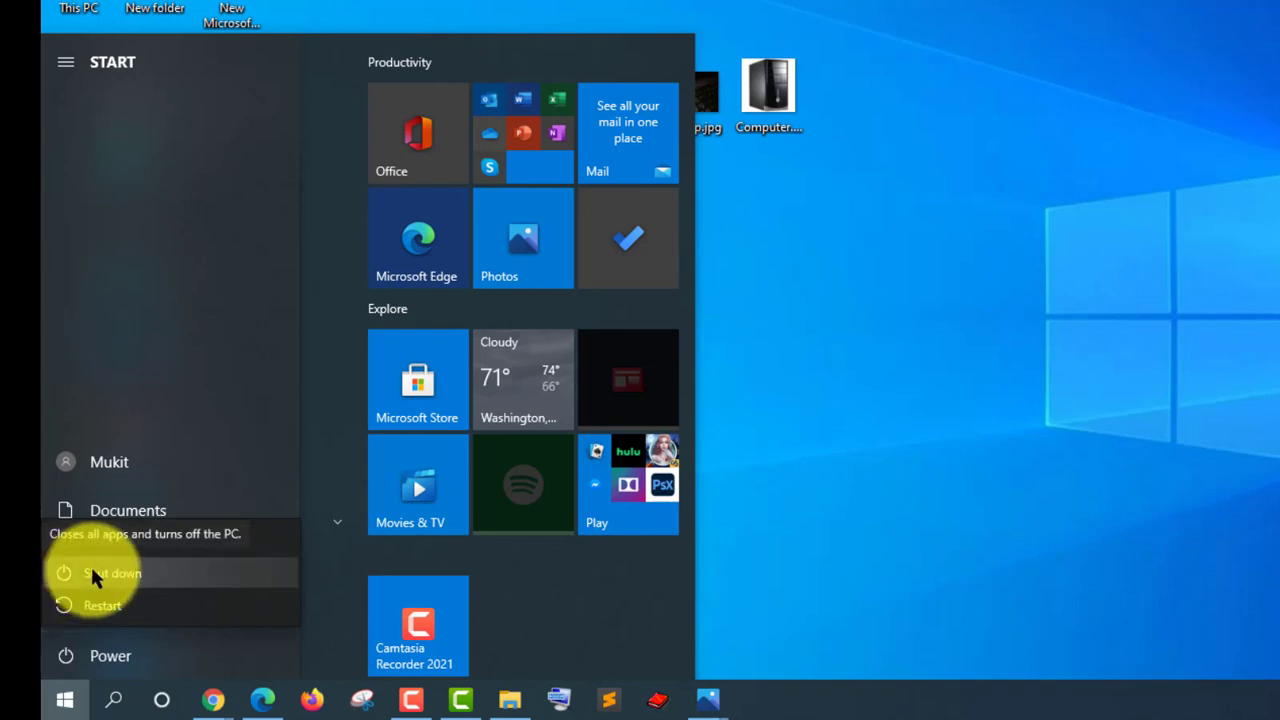
left_click(764, 532)
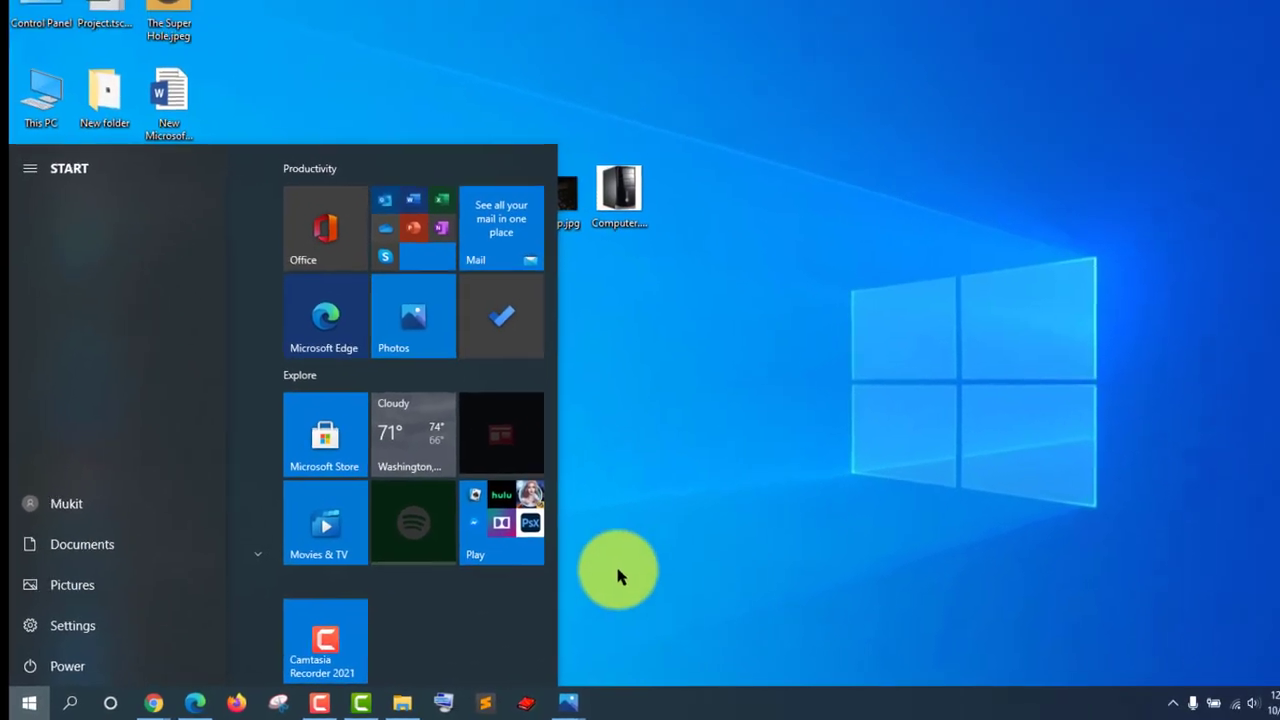
left_click(847, 517)
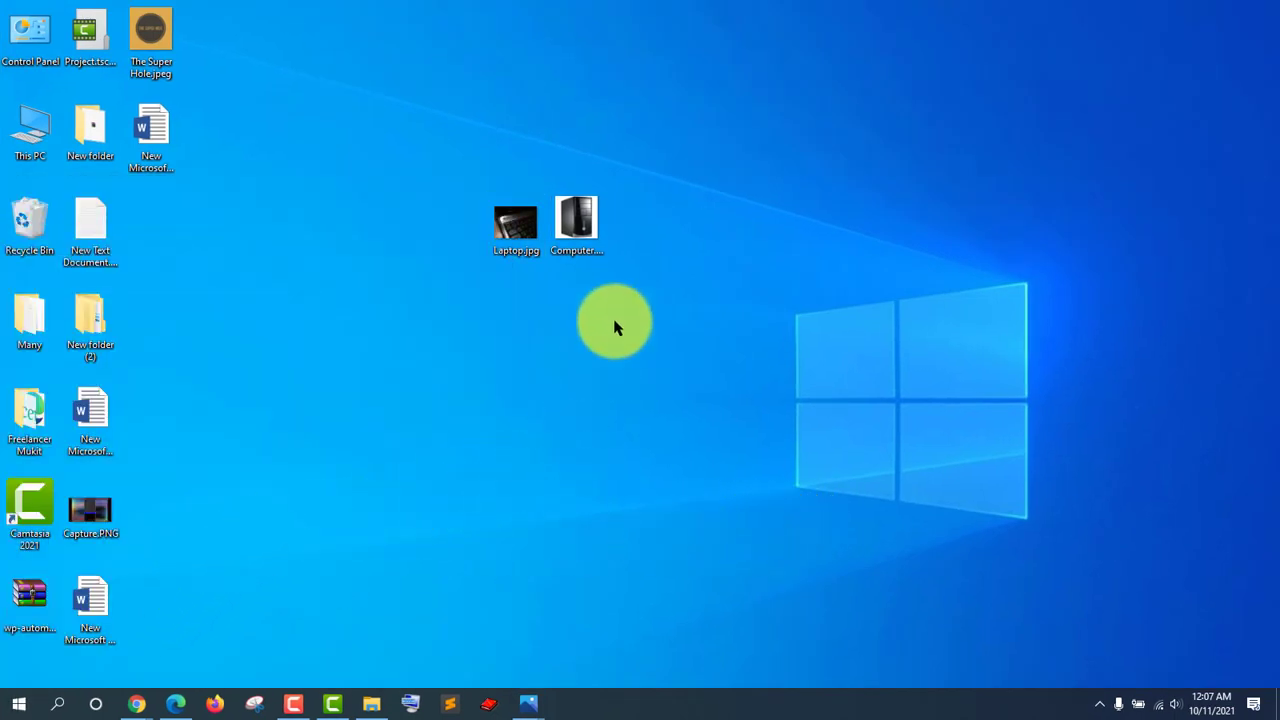
- Move Laptop.jpg and Computer.jpg into the third column of desktop icons, below the Word document
left_click_drag(515, 222, 157, 208)
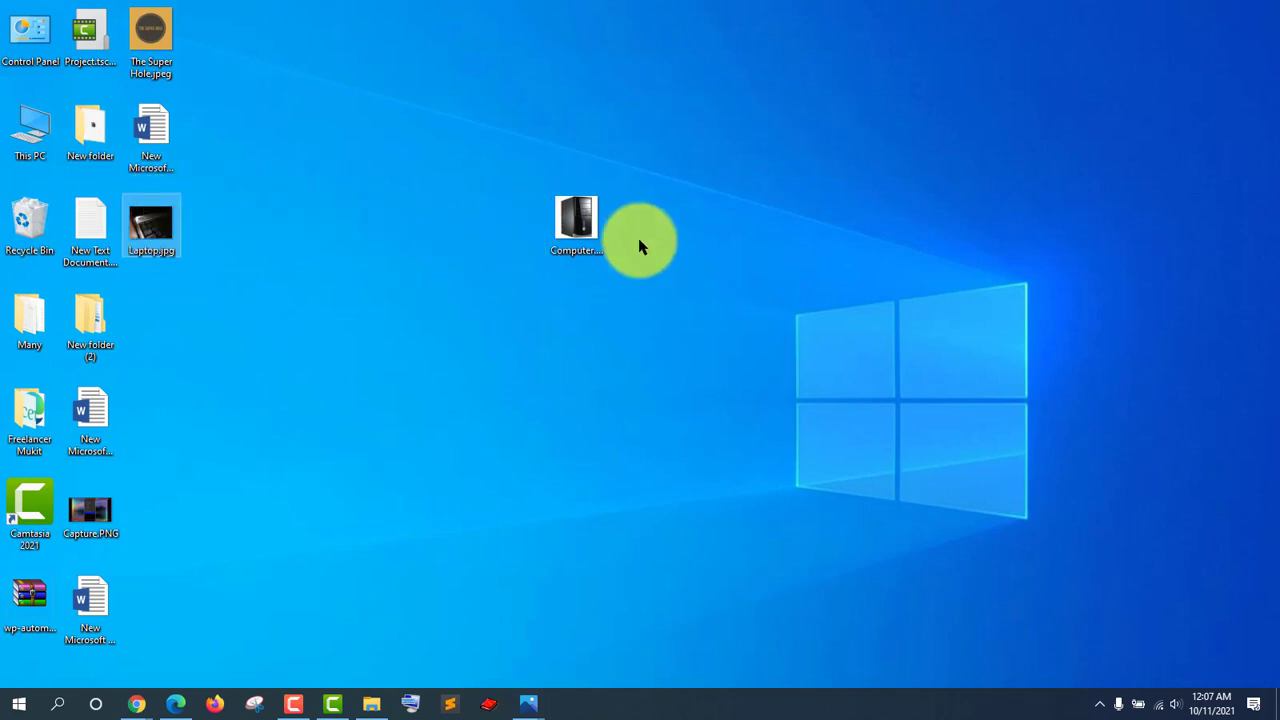
left_click_drag(577, 218, 396, 240)
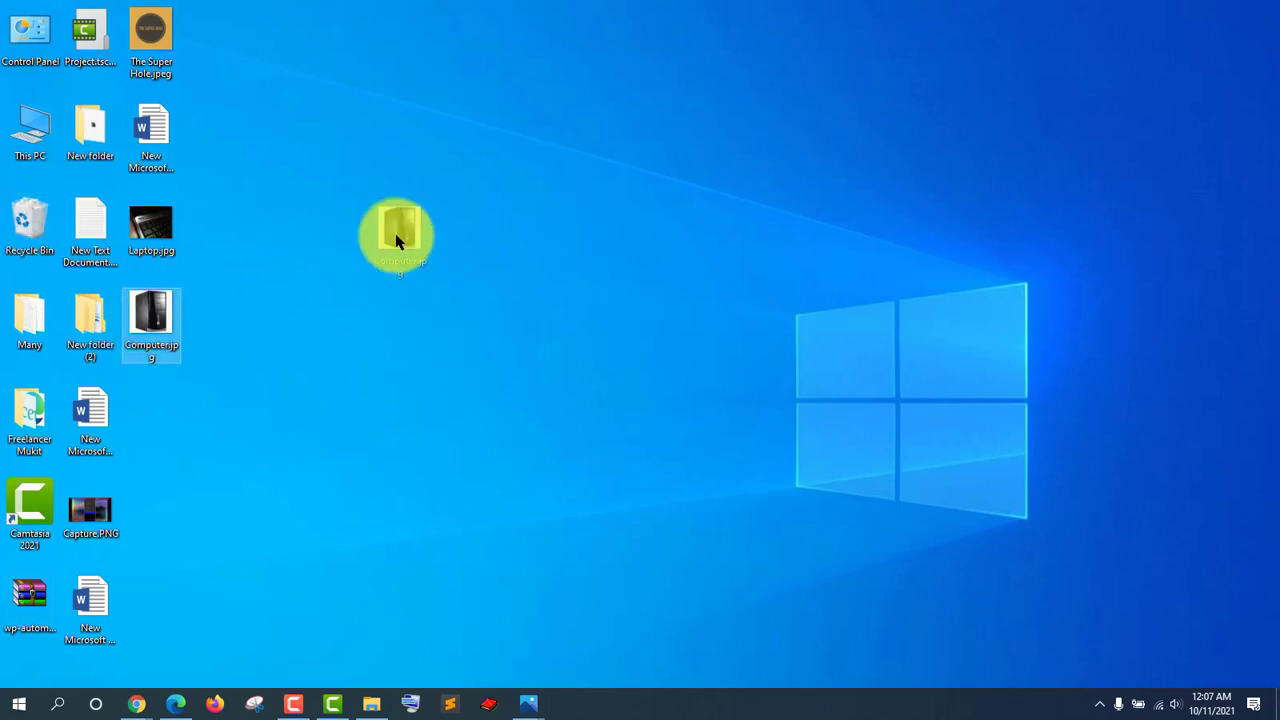
left_click_drag(396, 240, 417, 242)
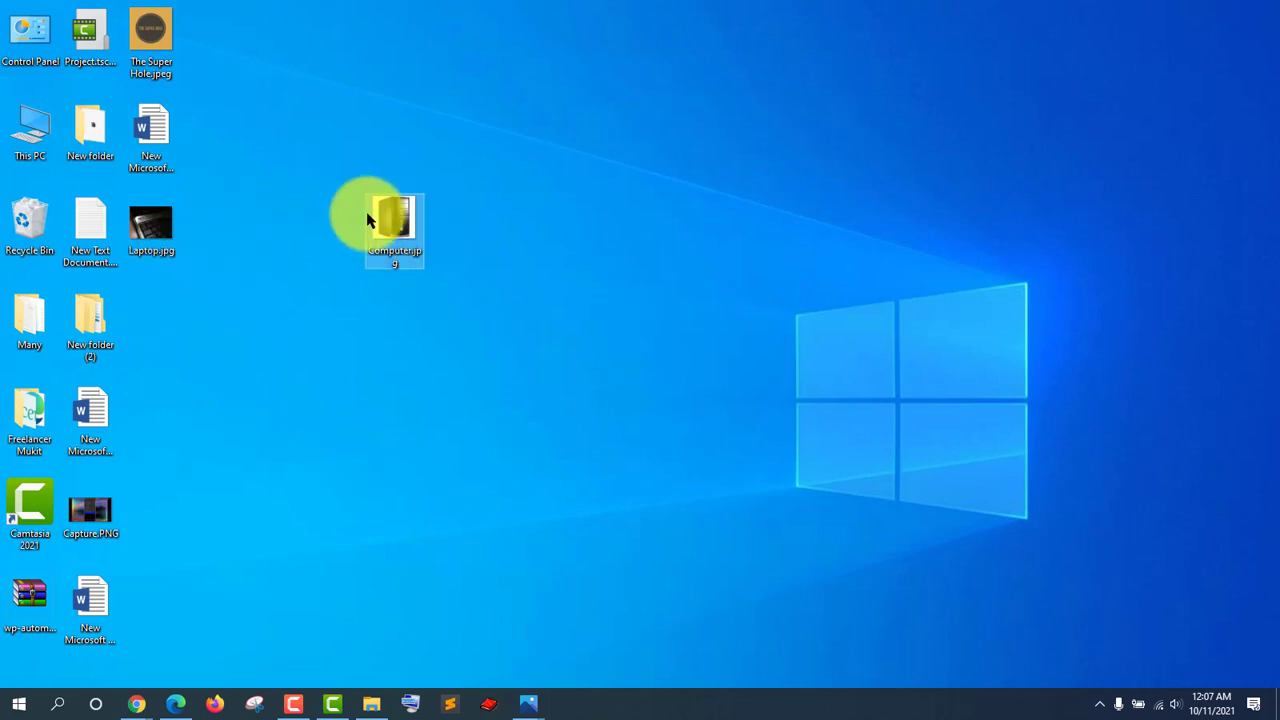
left_click_drag(408, 230, 168, 307)
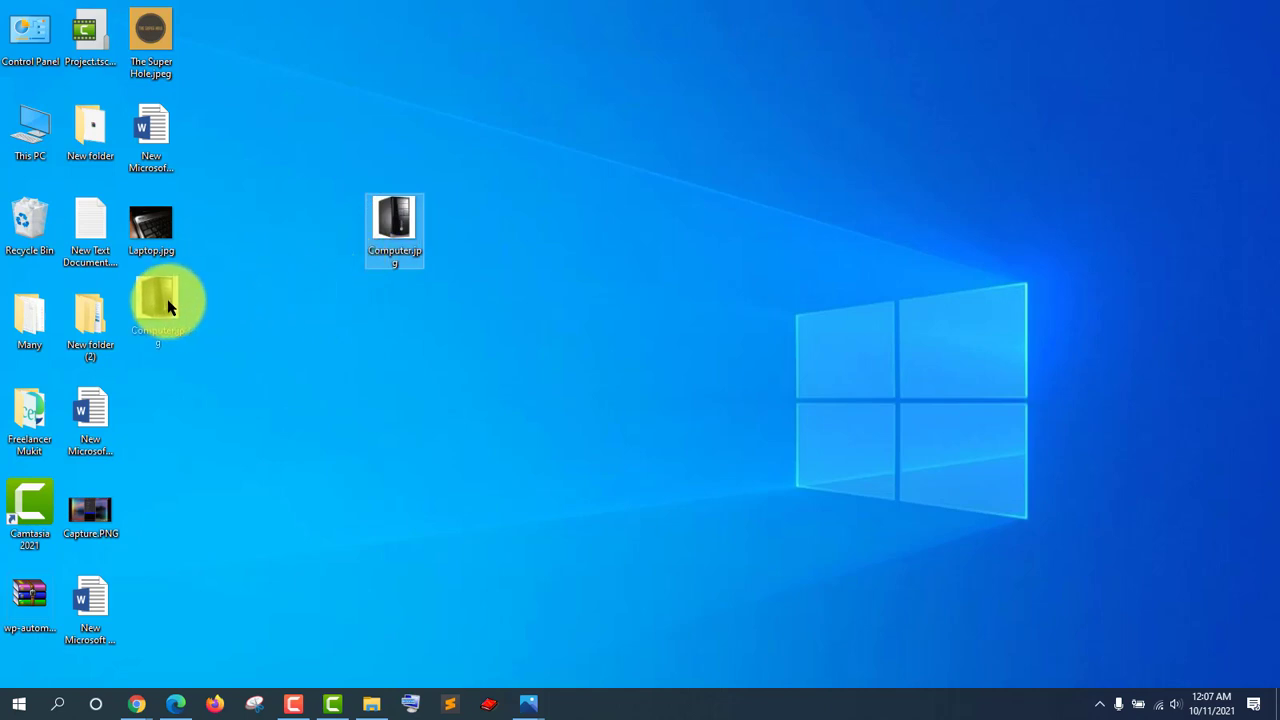
left_click_drag(168, 307, 168, 308)
left_click(315, 330)
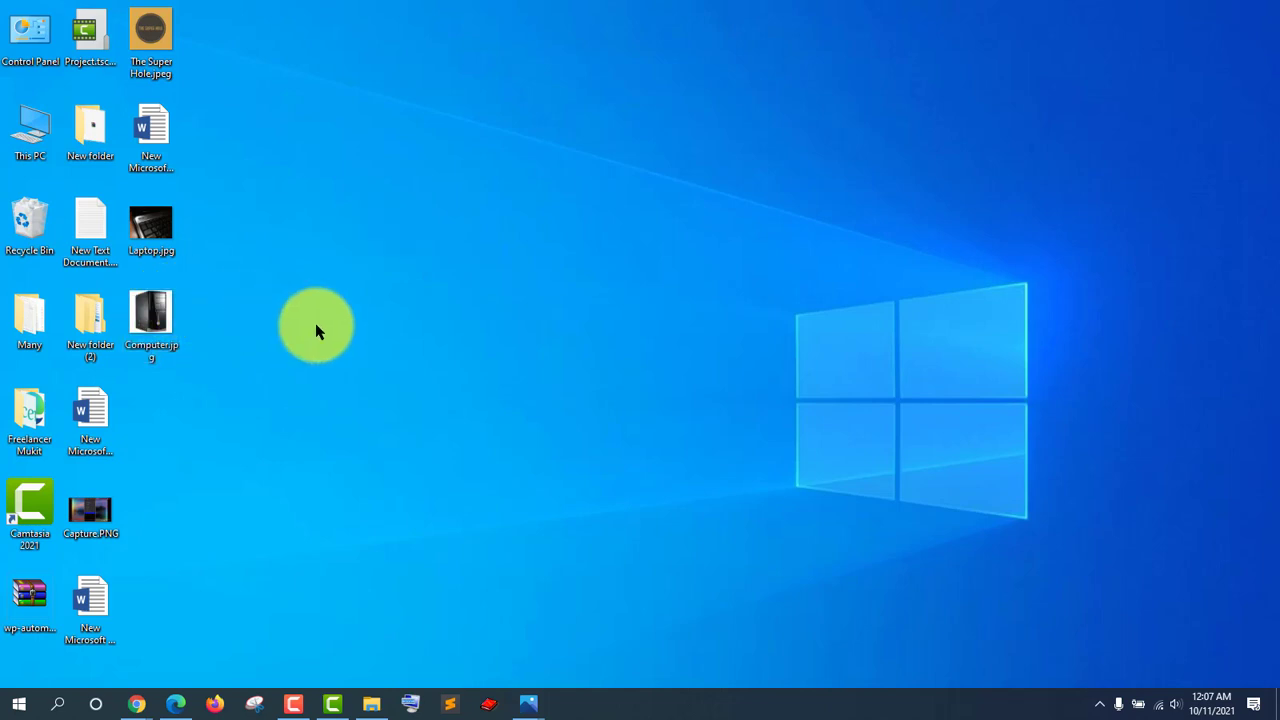
- Browse the list of installed apps and launch Calculator
left_click(18, 704)
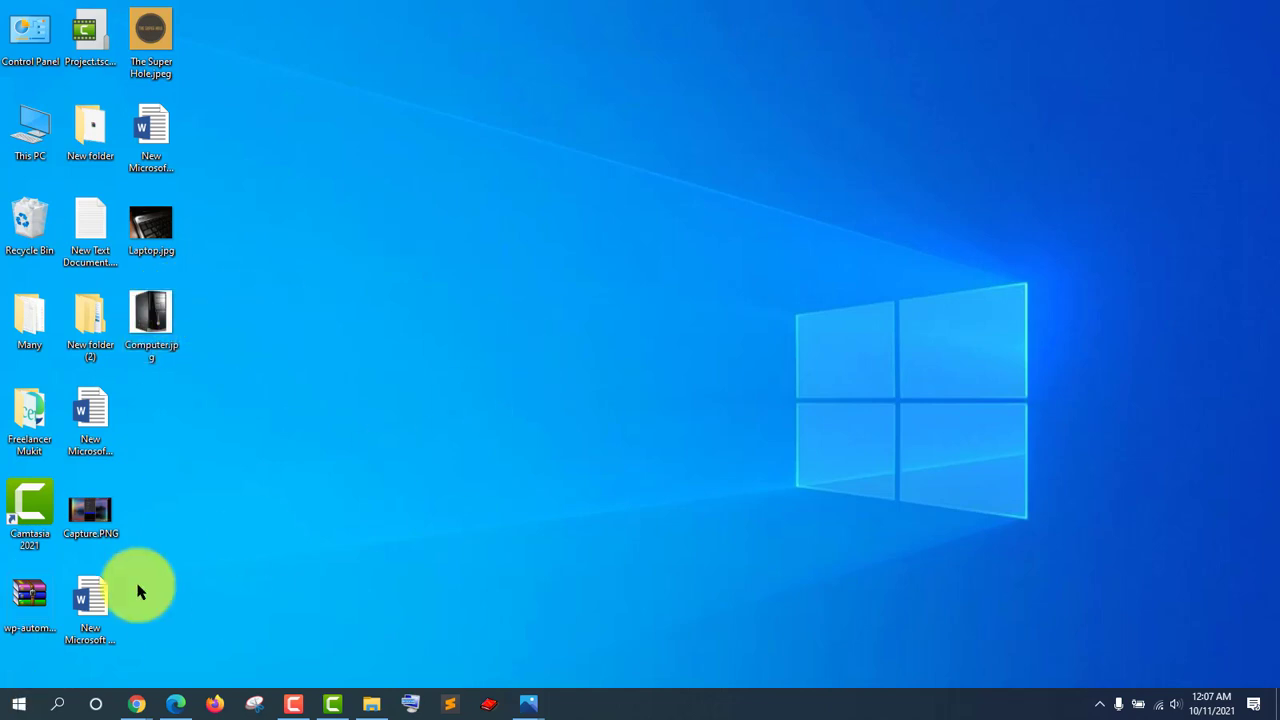
left_click(18, 704)
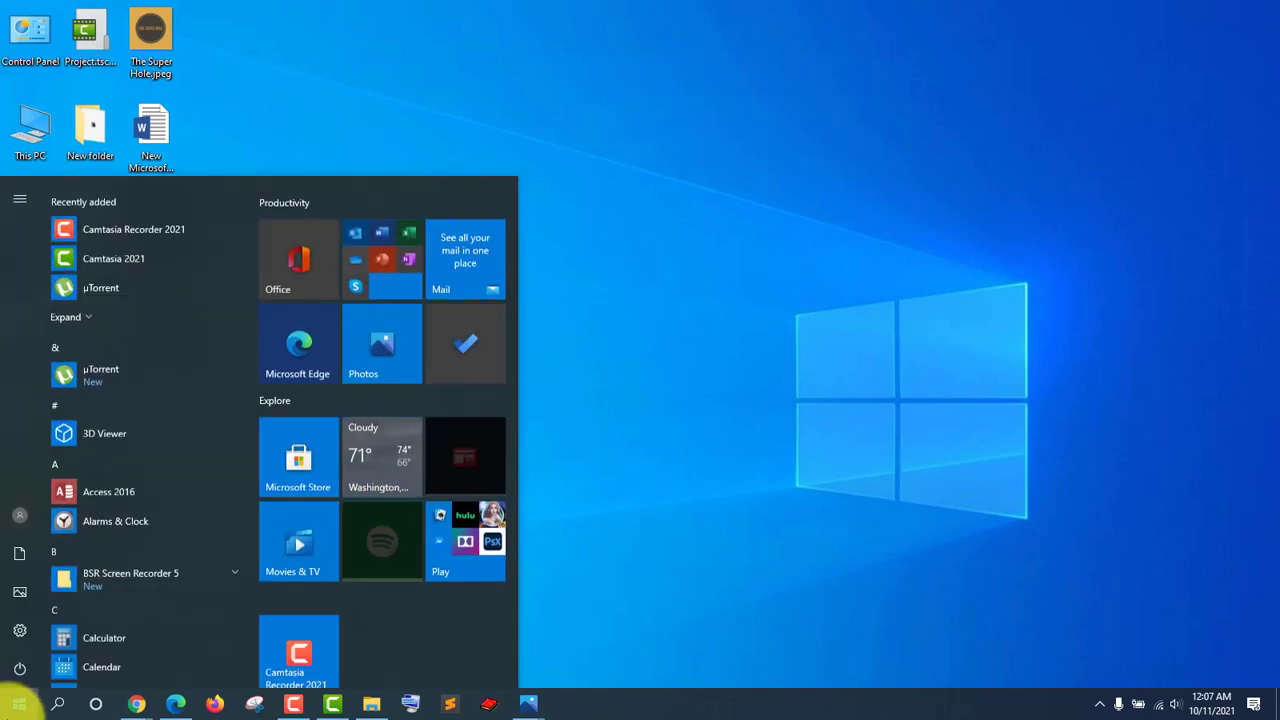
scroll(171, 400, "down", 1)
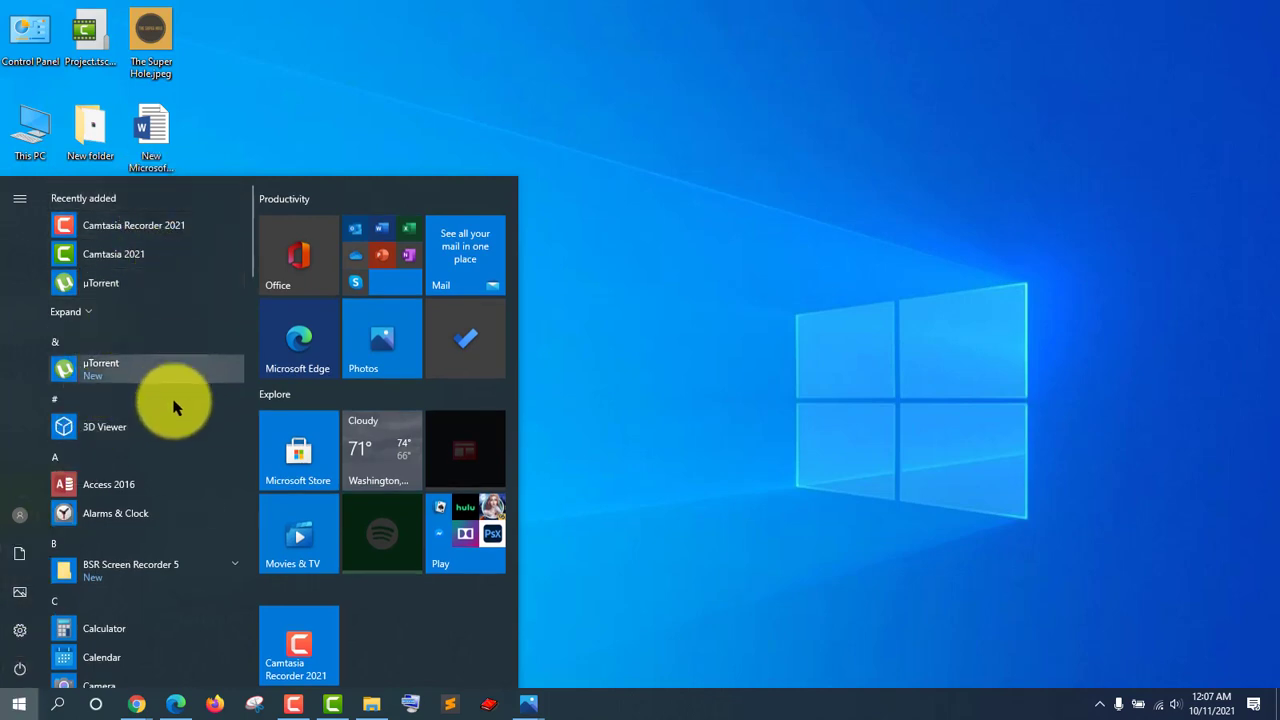
scroll(163, 503, "up", 1)
scroll(149, 286, "down", 1)
scroll(153, 230, "up", 1)
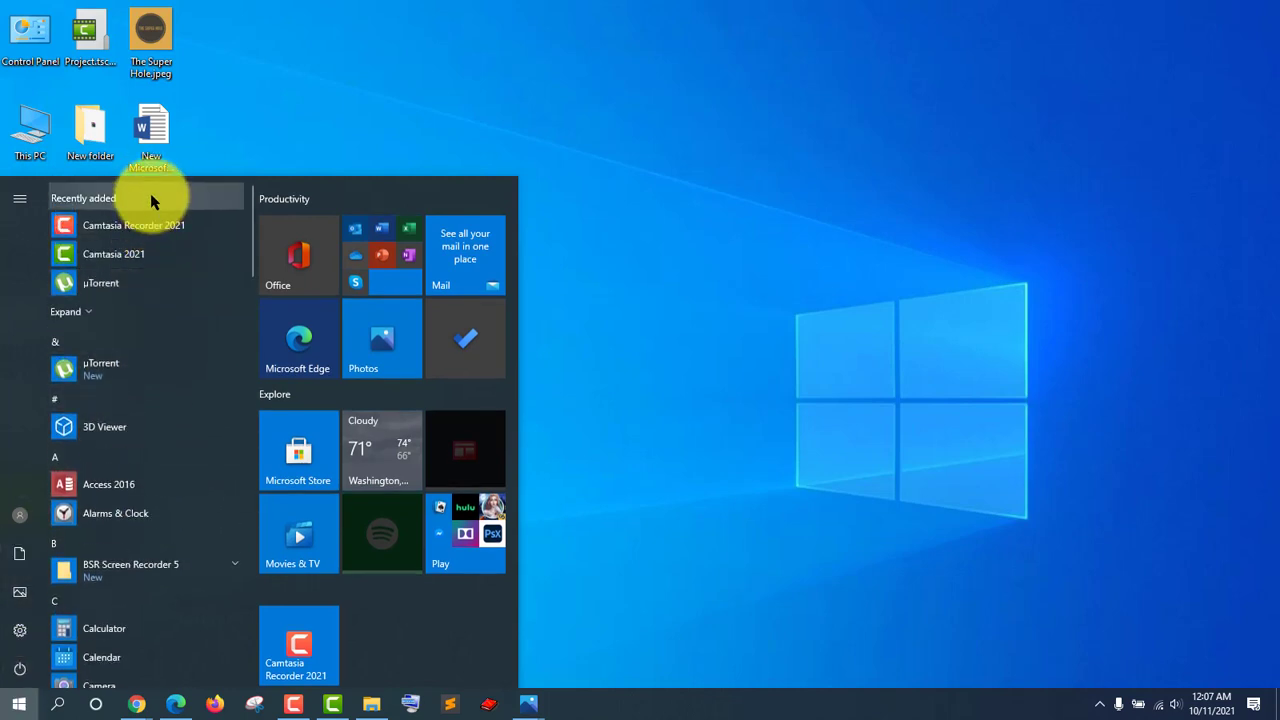
scroll(154, 394, "down", 2)
scroll(155, 396, "down", 2)
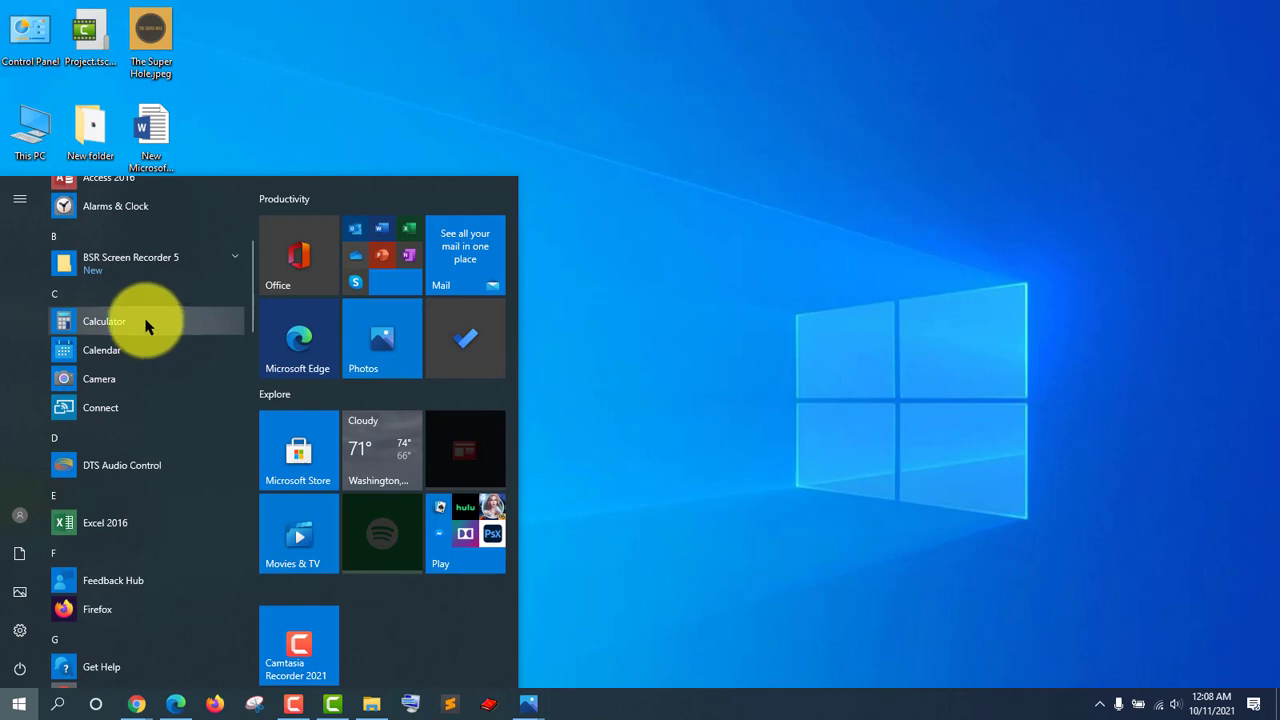
left_click(146, 325)
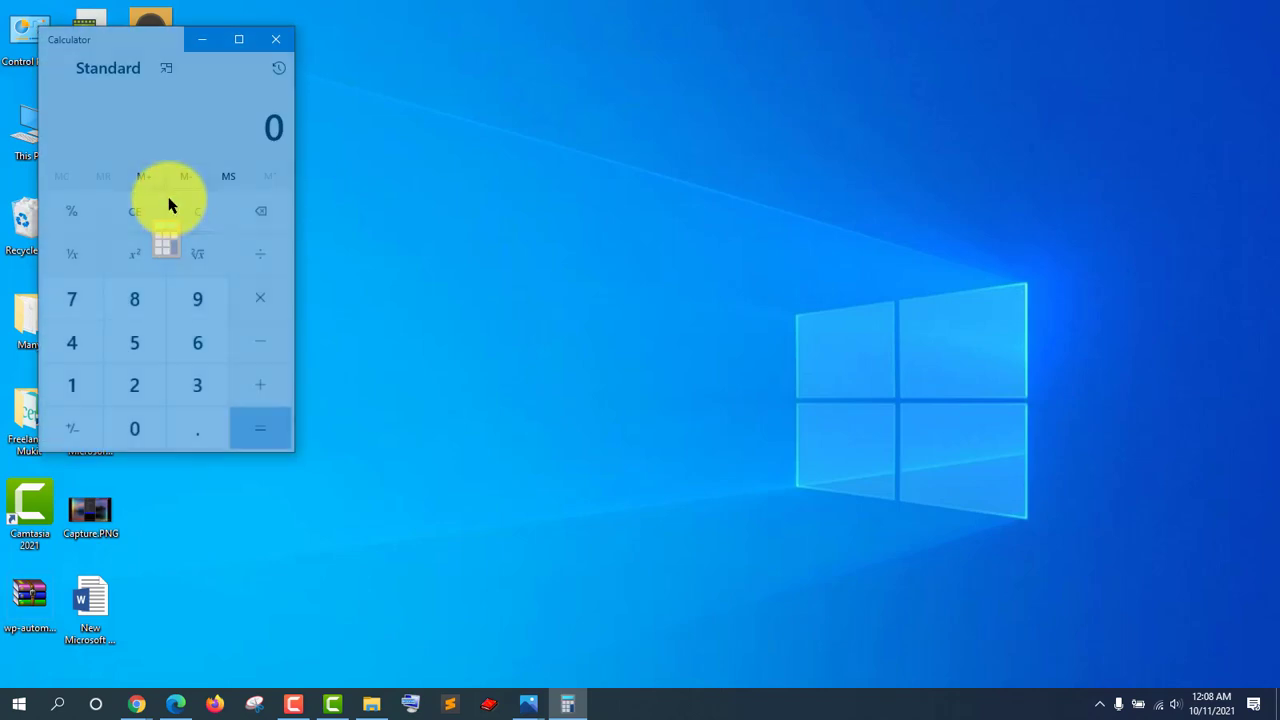
- Calculate 70 + 30 and close Calculator
left_click(80, 303)
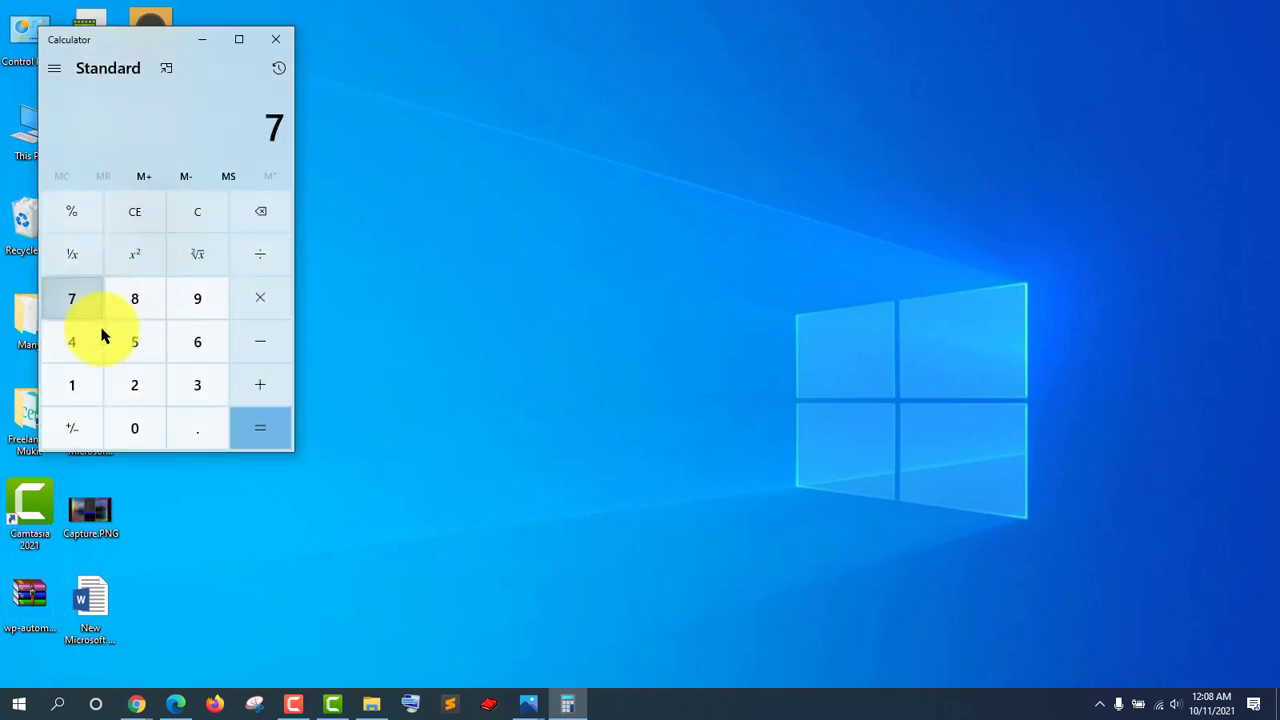
left_click(148, 430)
left_click(275, 390)
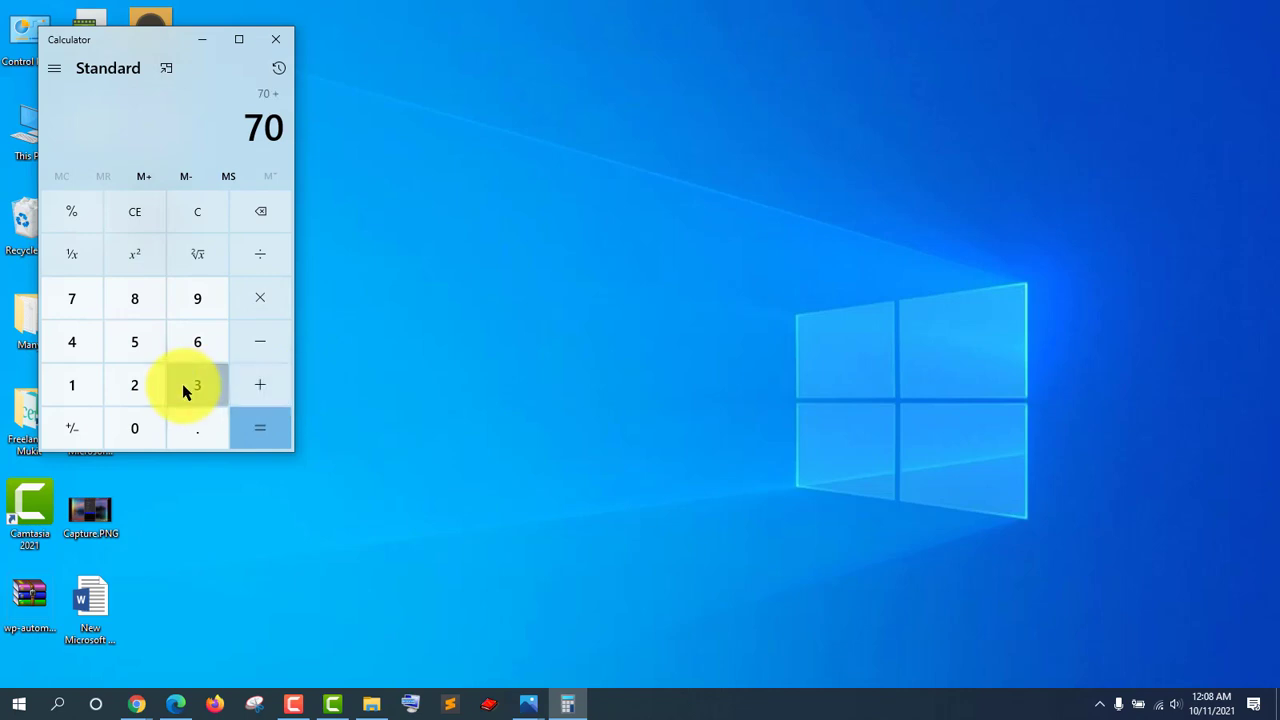
left_click(190, 388)
left_click(135, 430)
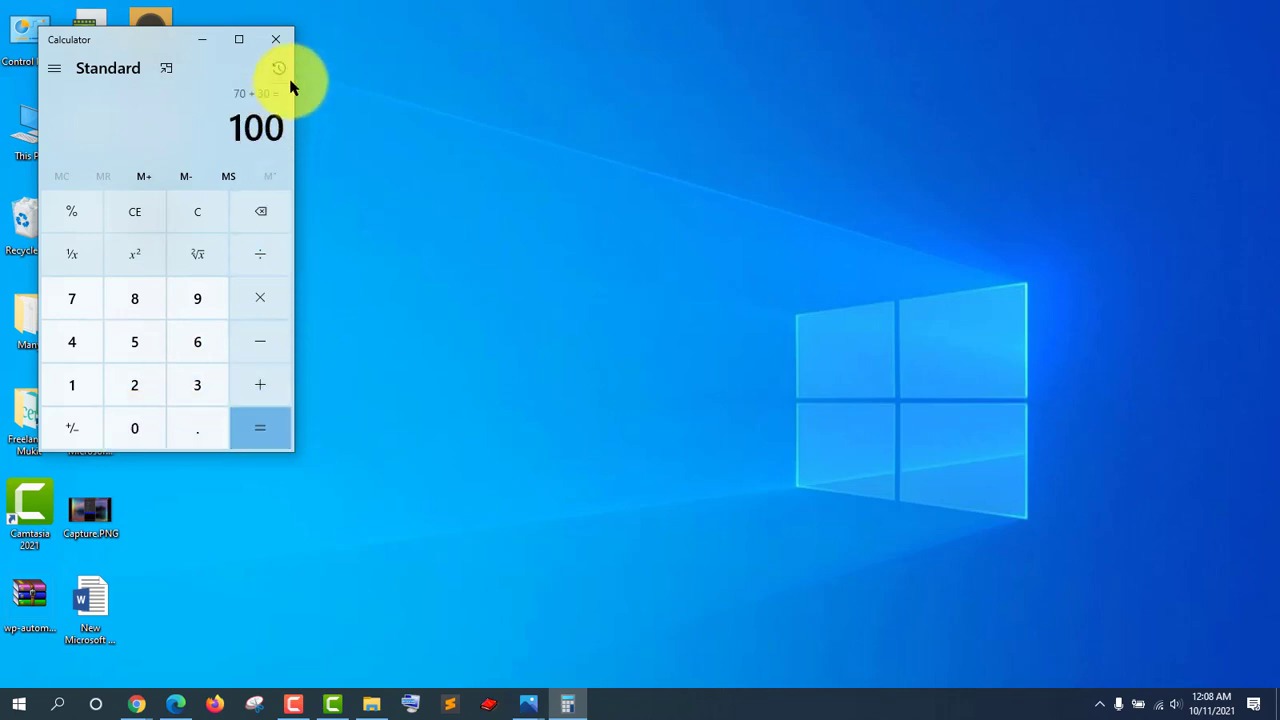
left_click(275, 40)
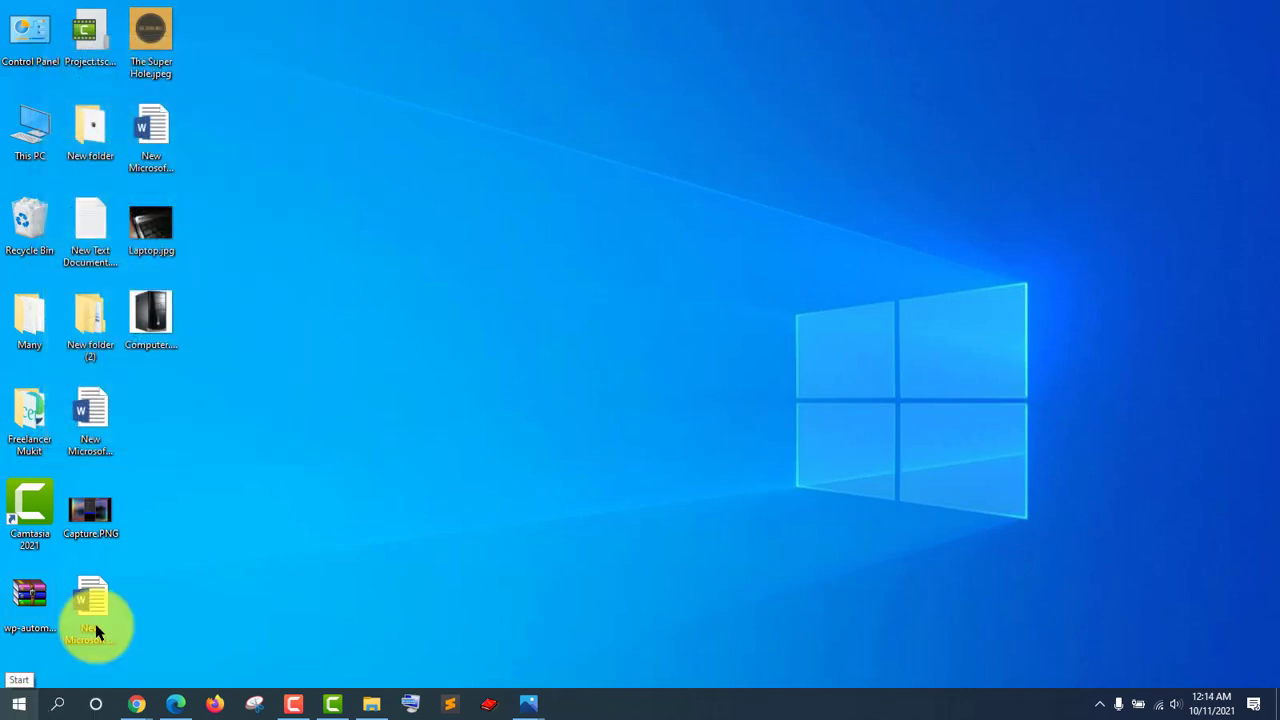
- Launch Notepad from the Windows Accessories group and write "the super hole" in the blank document
left_click(19, 704)
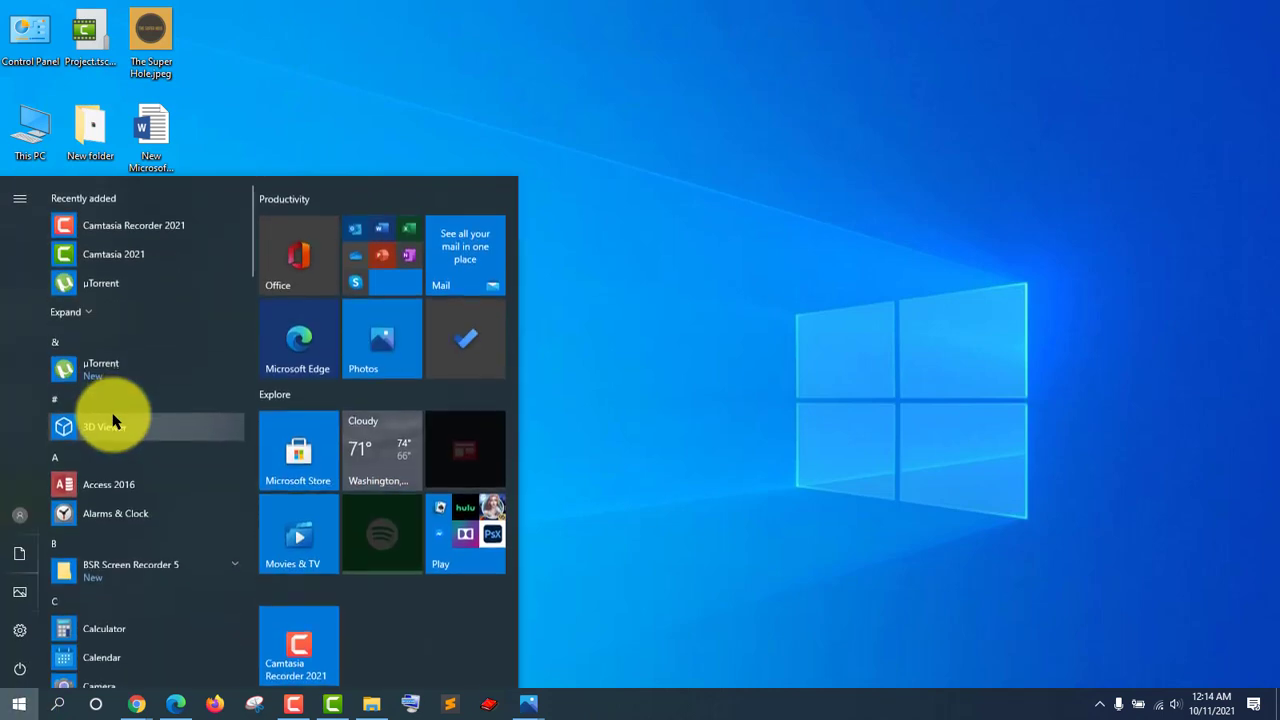
scroll(112, 424, "down", 10)
scroll(115, 440, "down", 10)
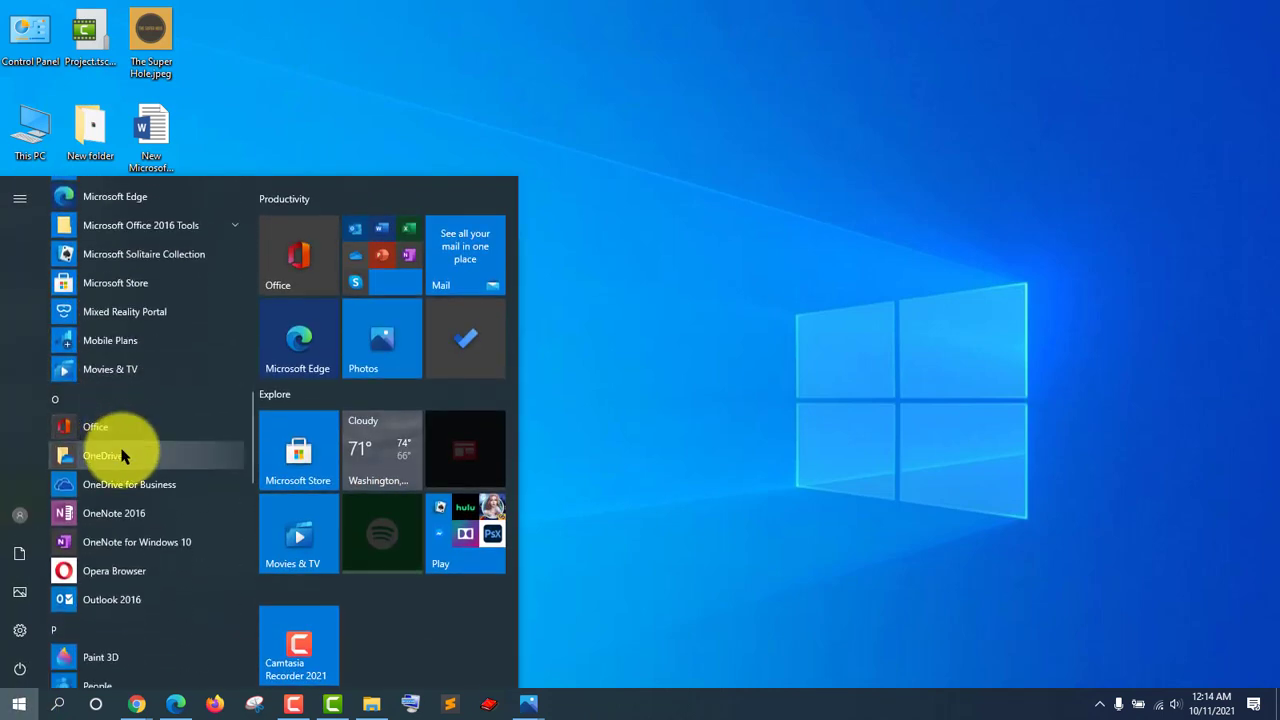
scroll(121, 456, "down", 3)
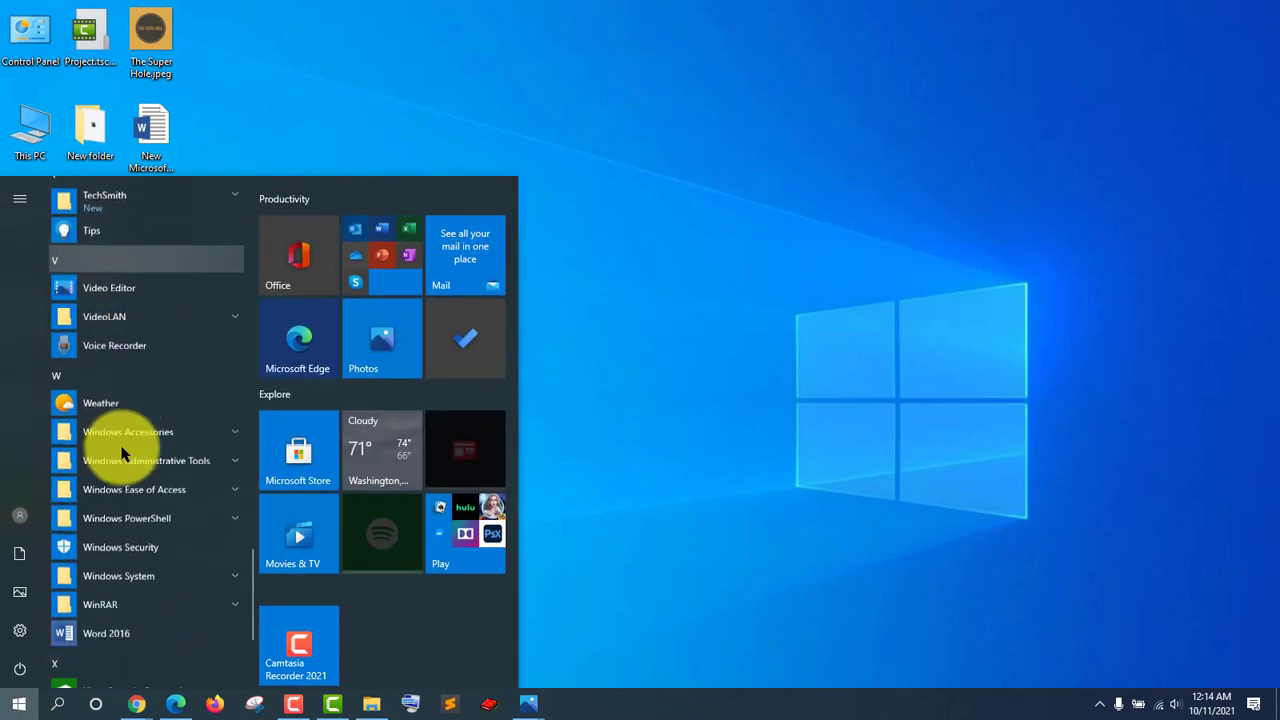
left_click(172, 400)
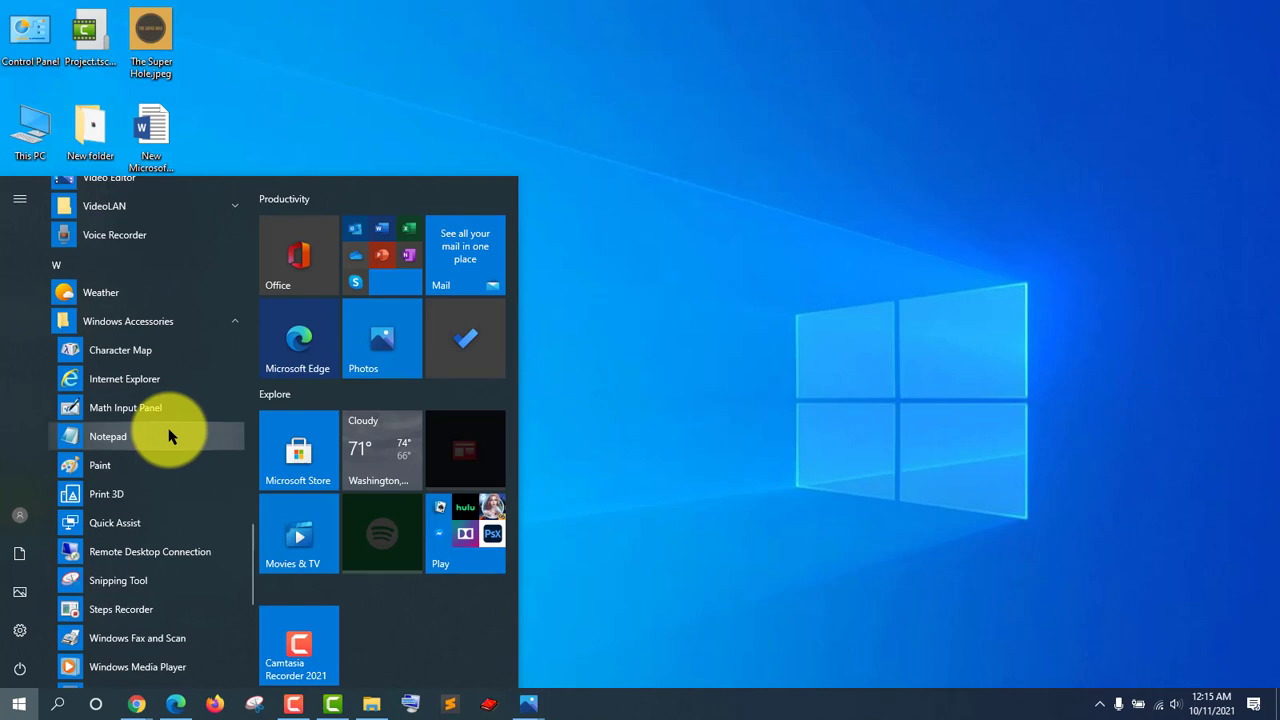
left_click(166, 440)
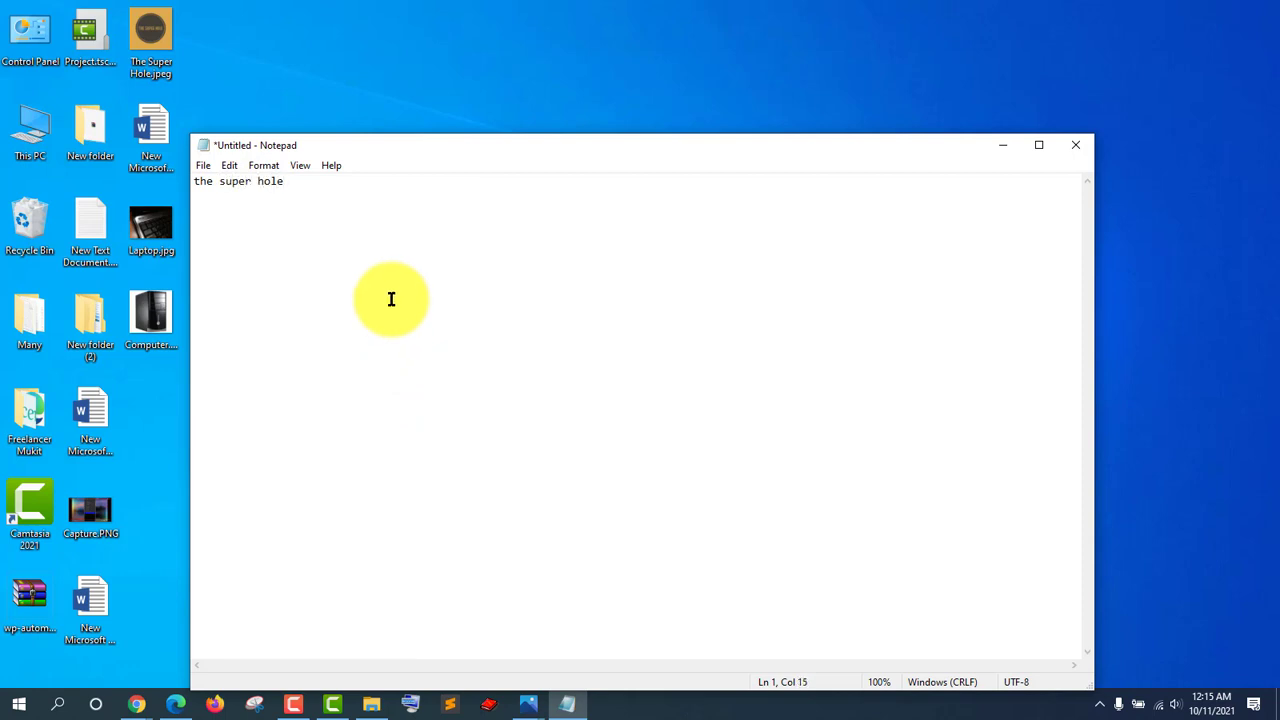
- Save the untitled note to the Desktop as a text document named the.txt
left_click(203, 166)
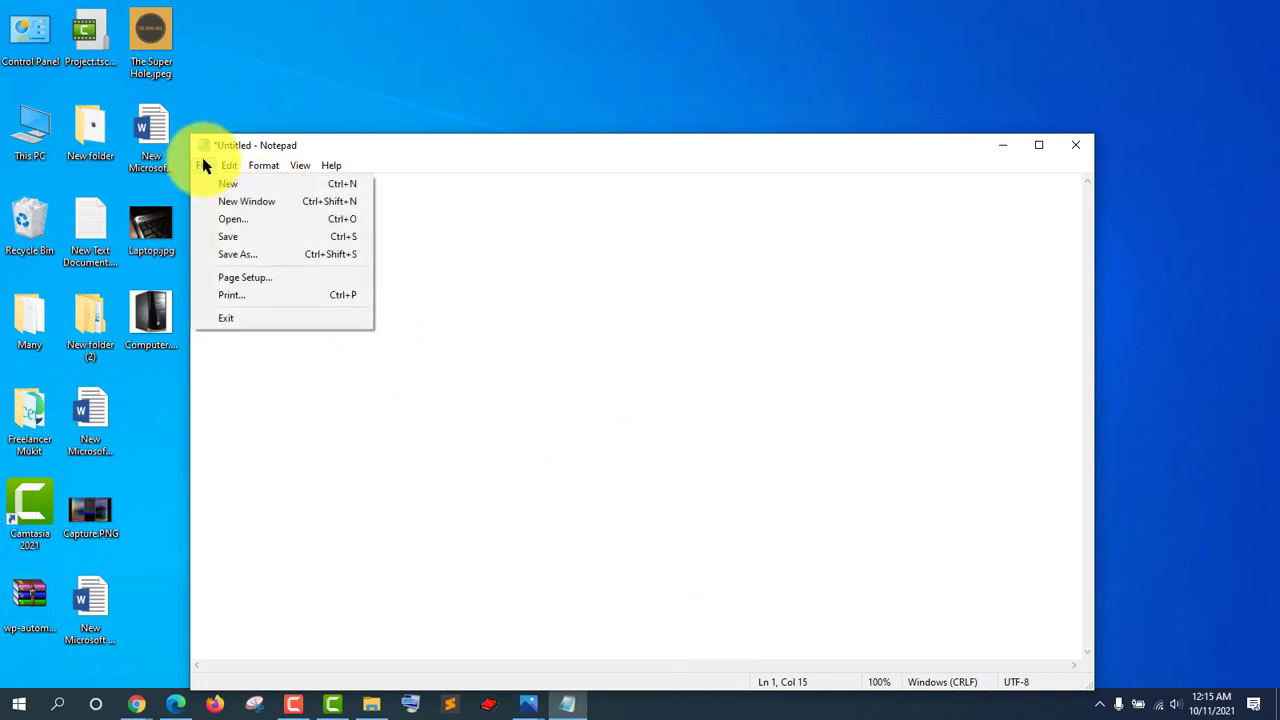
left_click(238, 256)
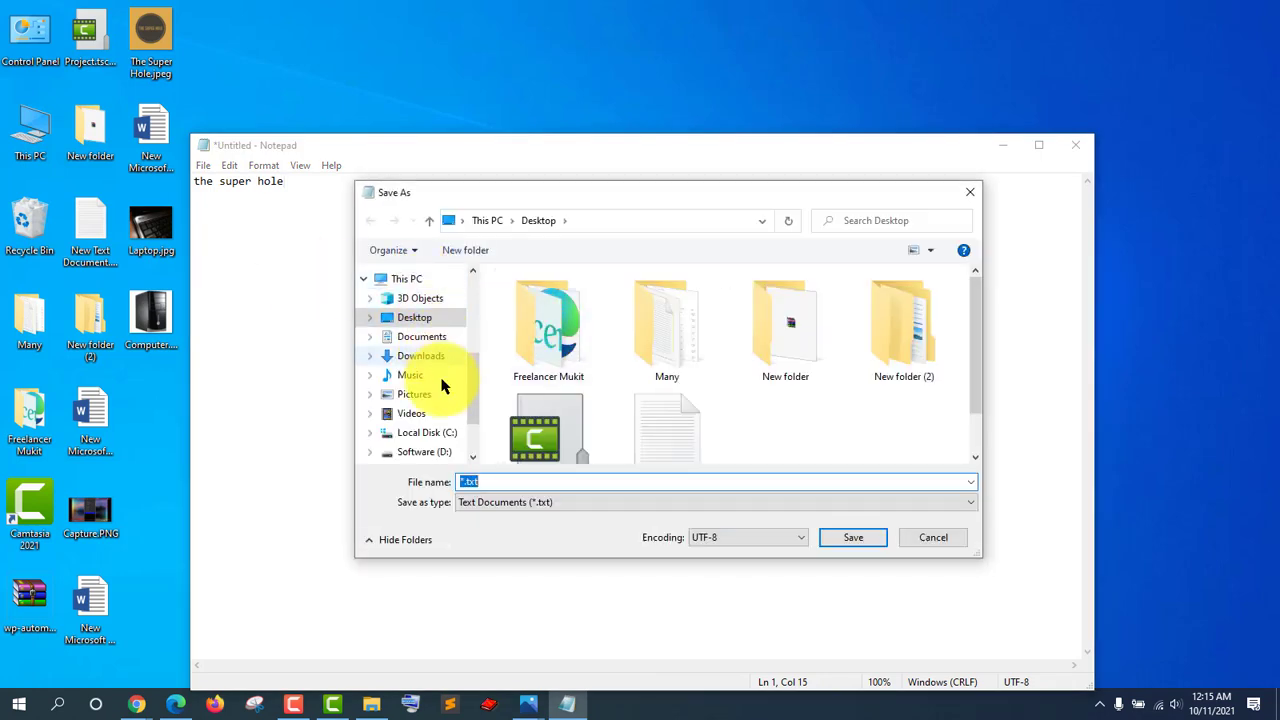
scroll(440, 404, "down", 2)
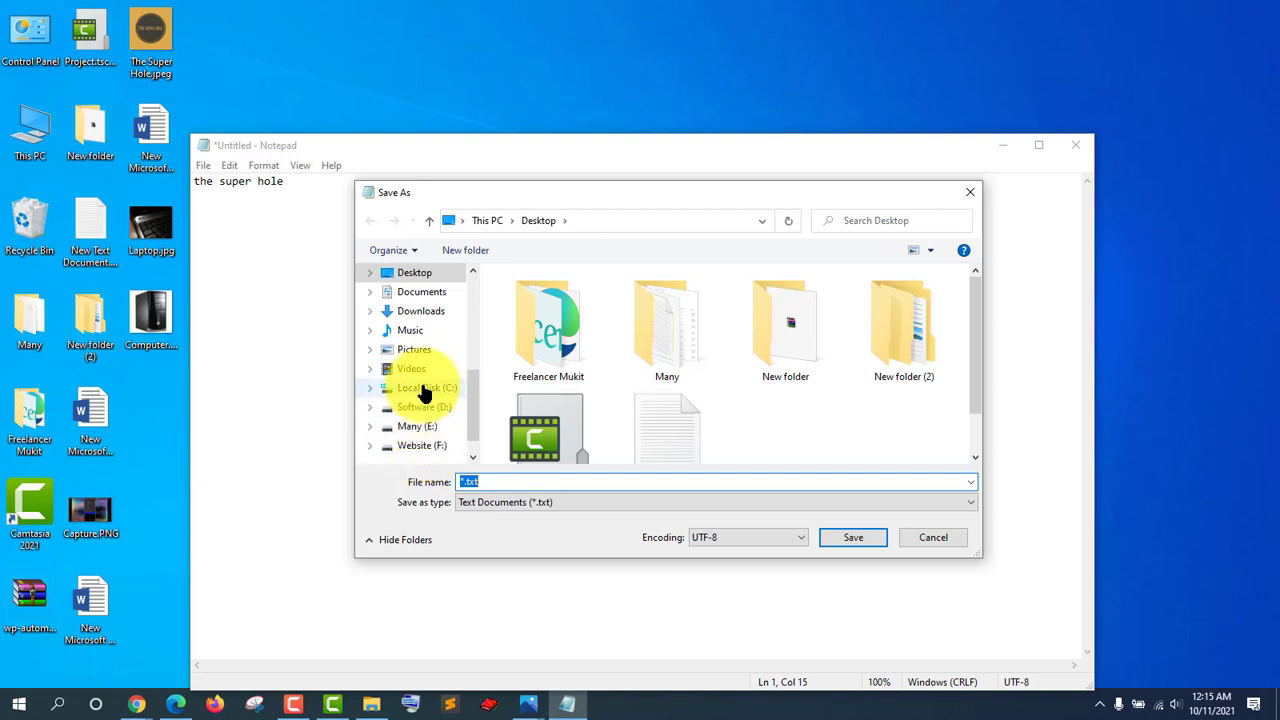
scroll(428, 395, "up", 1)
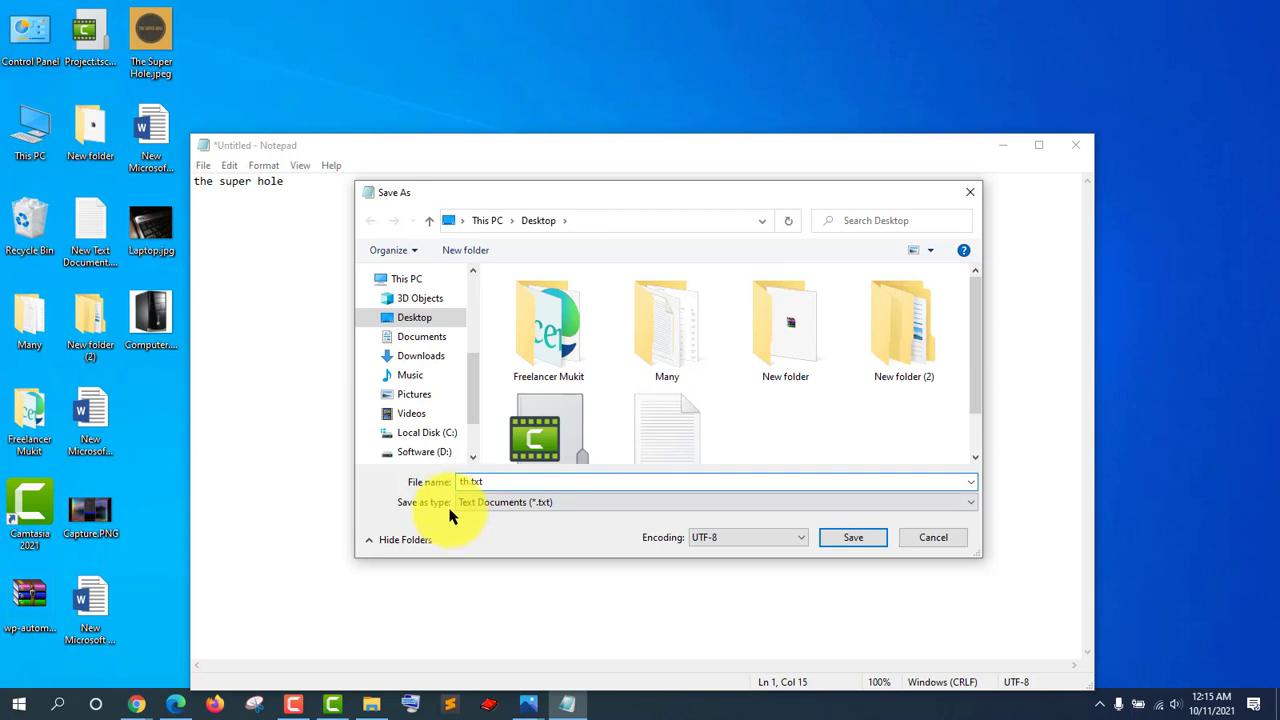
type("e")
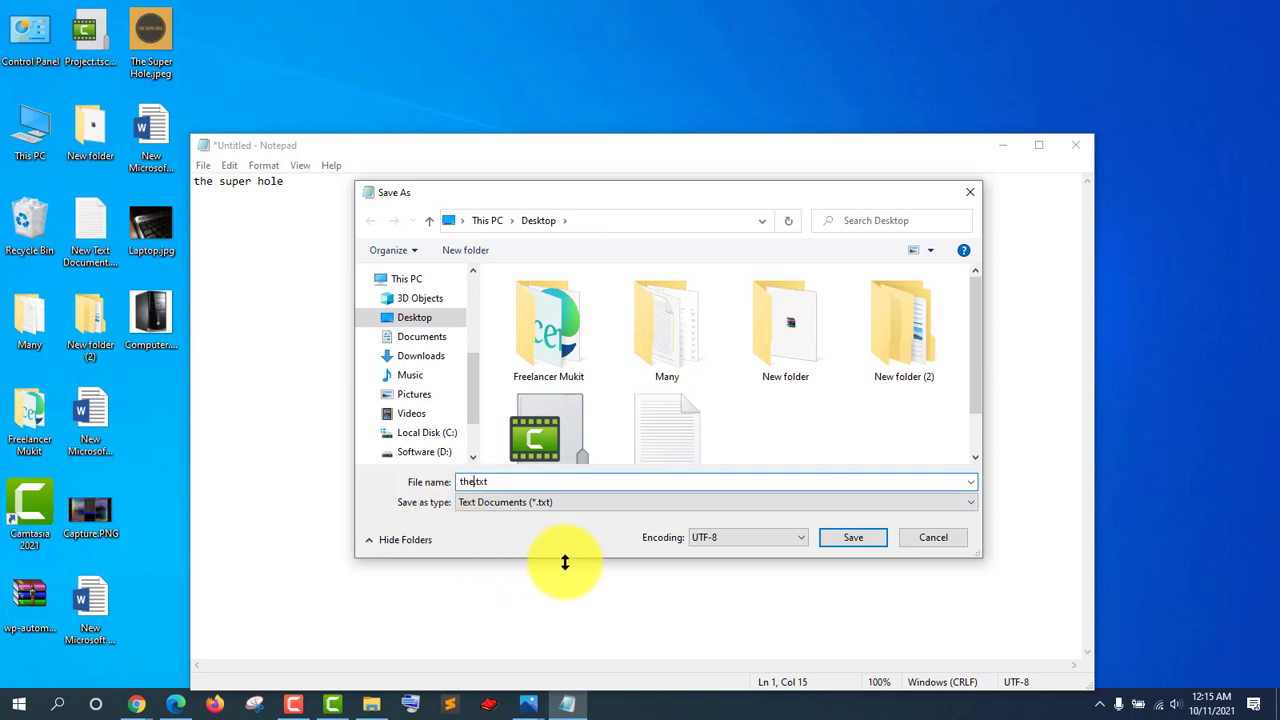
left_click(853, 538)
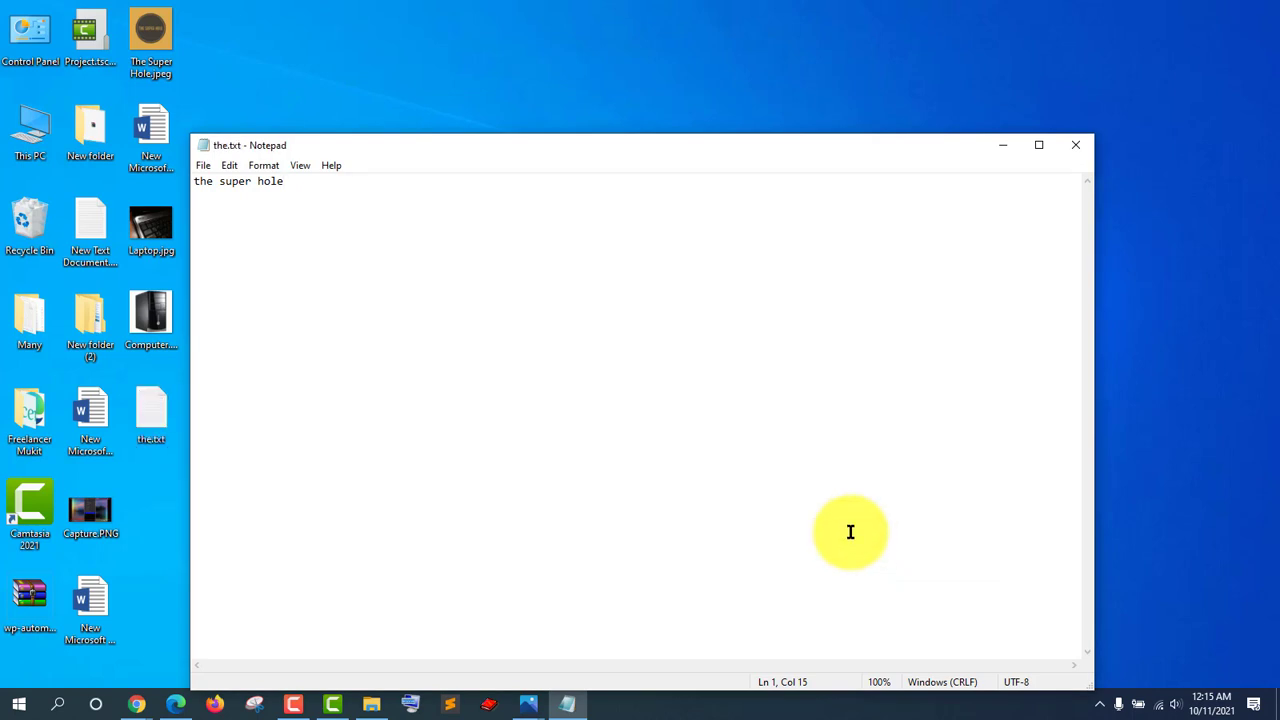
- Close Notepad, and reopen the.txt from the desktop to check its text before closing it again
left_click(1073, 148)
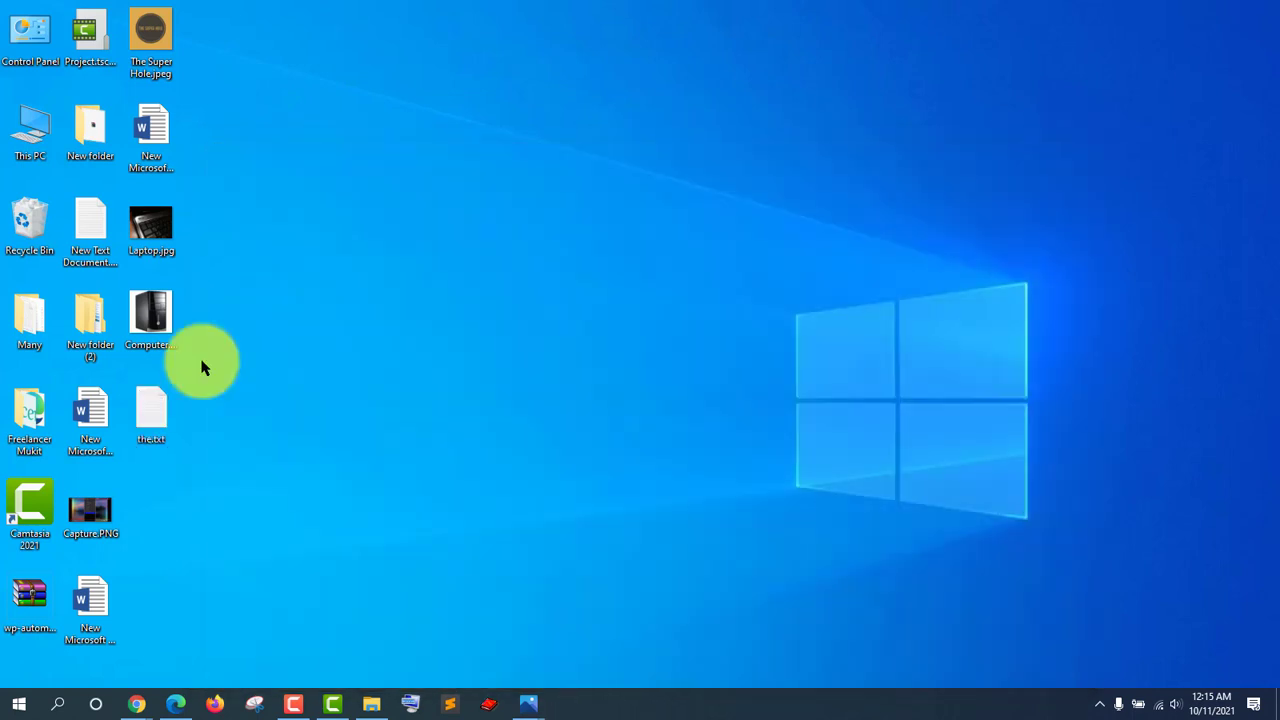
double_click(183, 422)
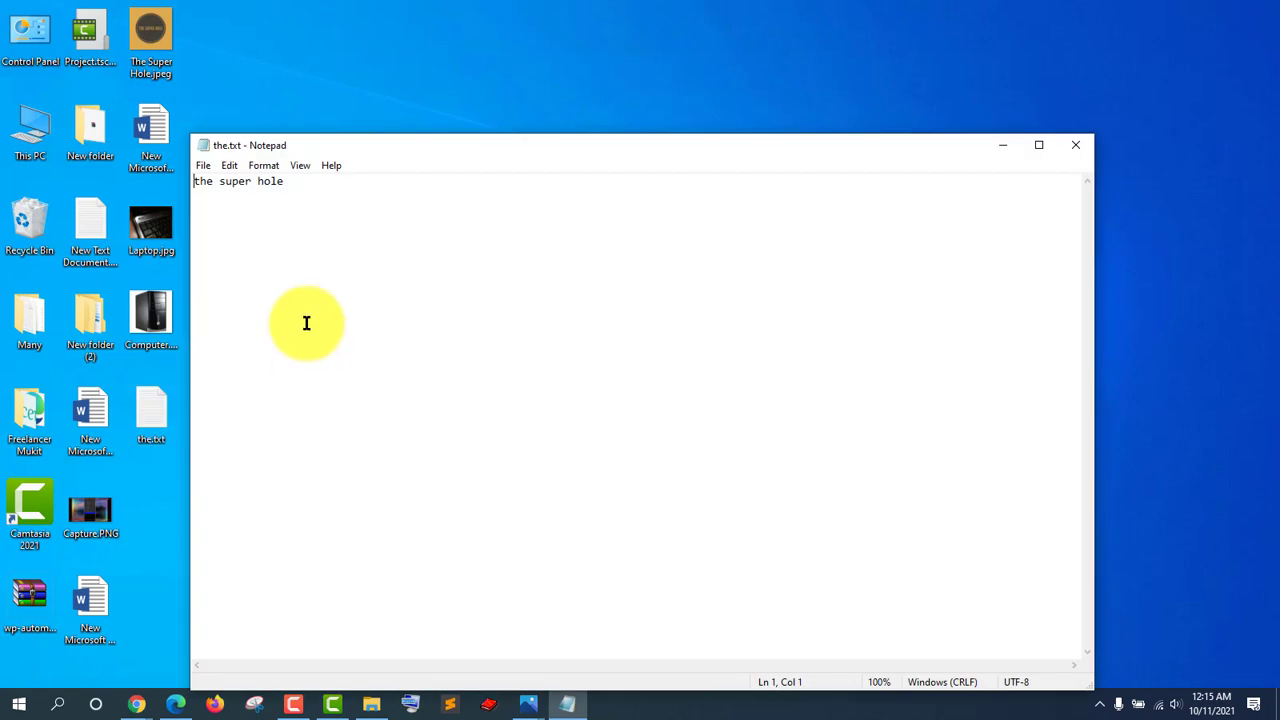
left_click(1078, 148)
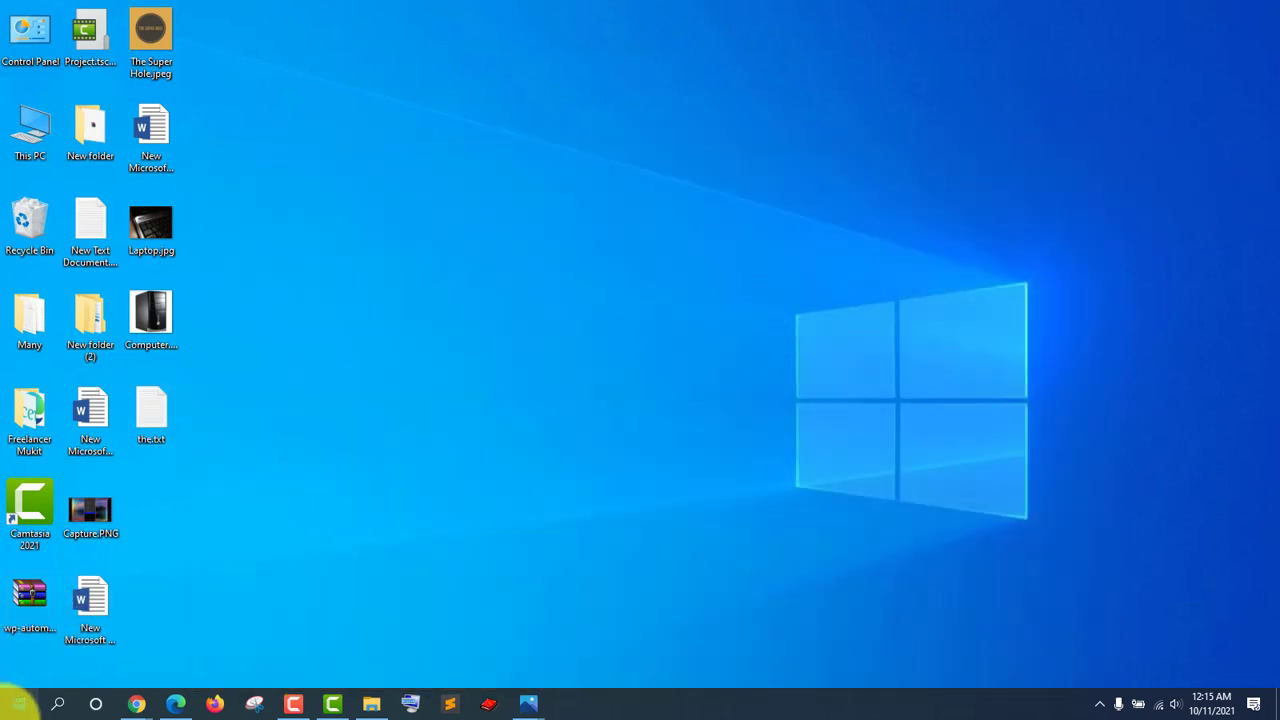
- Find the Windows Accessories group in the list of installed apps and launch Paint
left_click(18, 705)
scroll(171, 529, "down", 10)
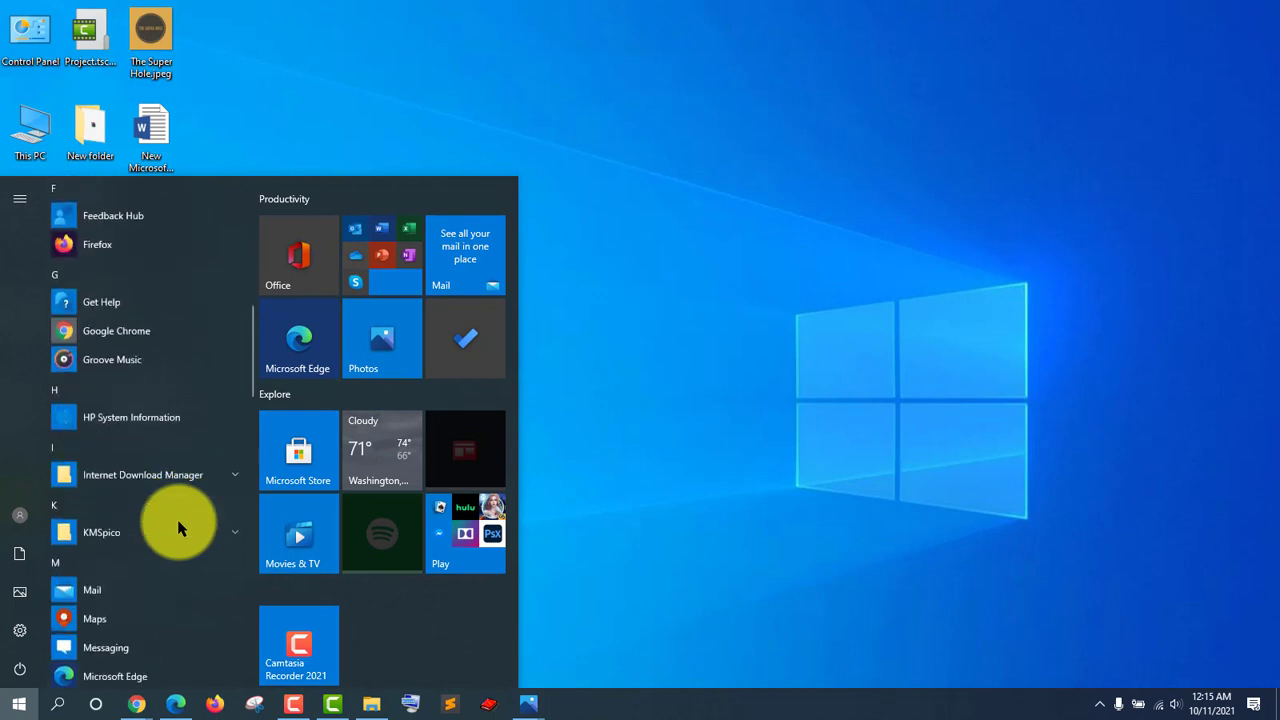
scroll(178, 529, "down", 15)
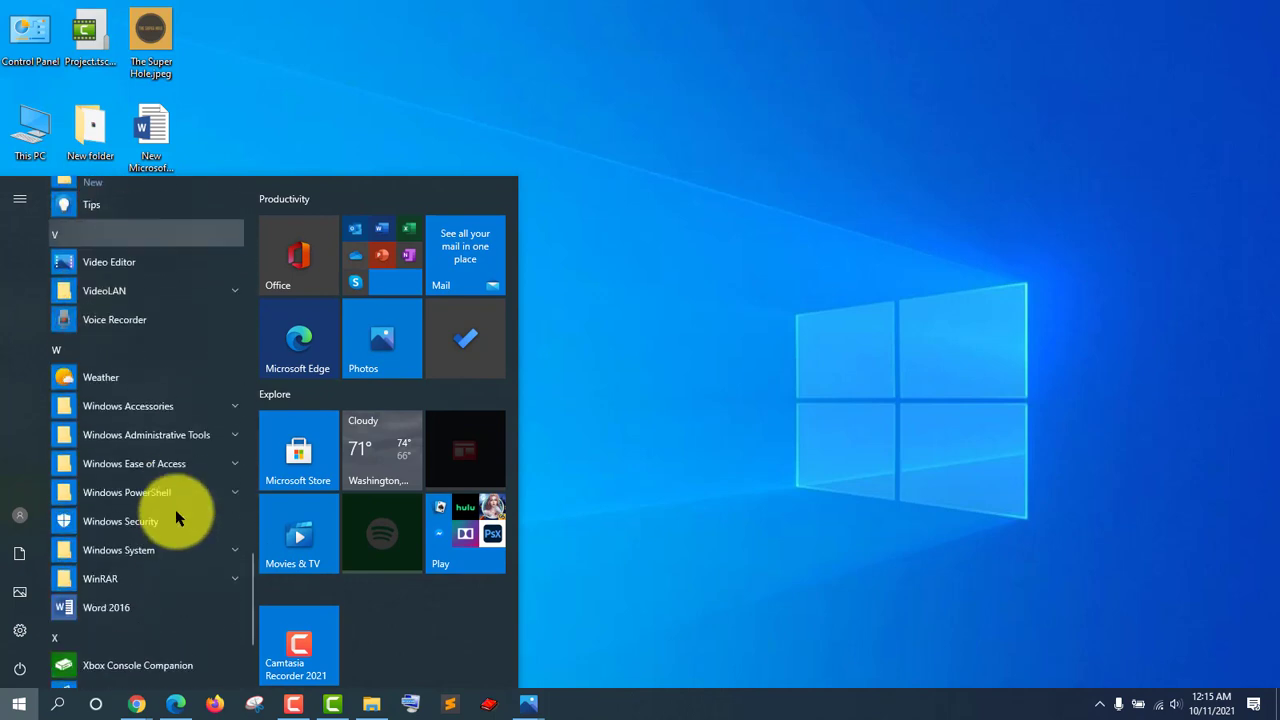
scroll(176, 517, "down", 3)
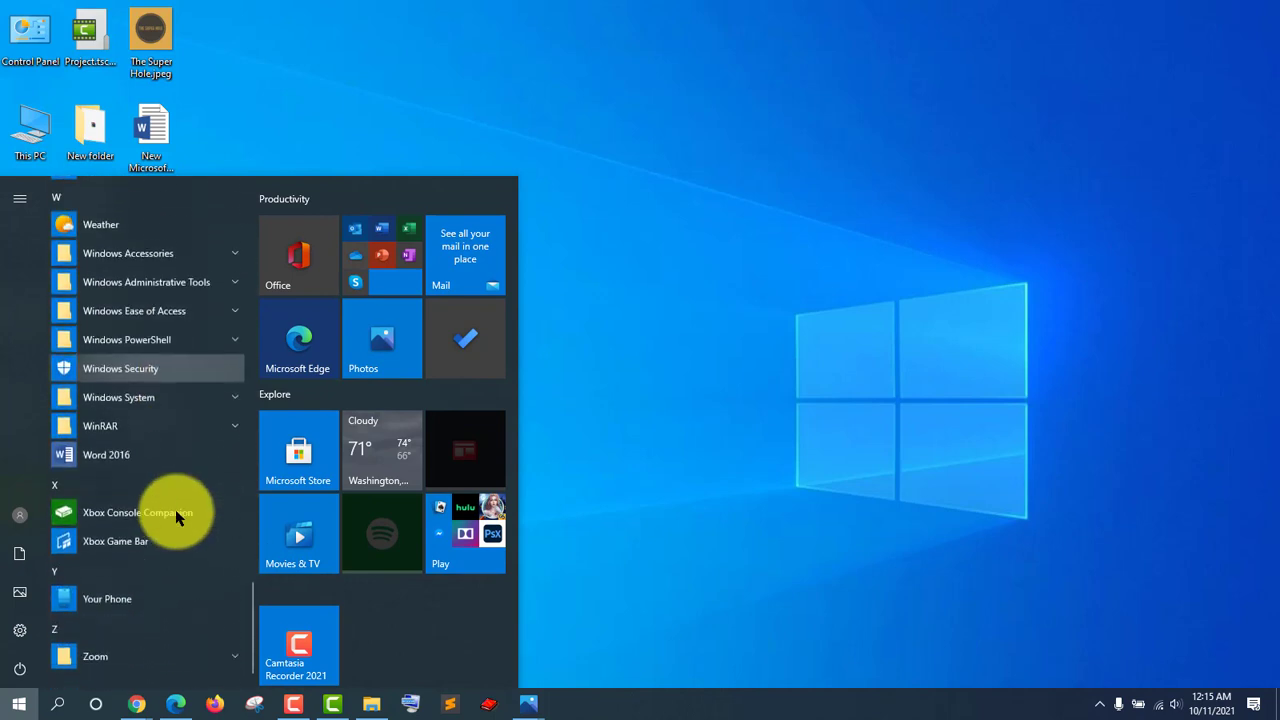
left_click(218, 247)
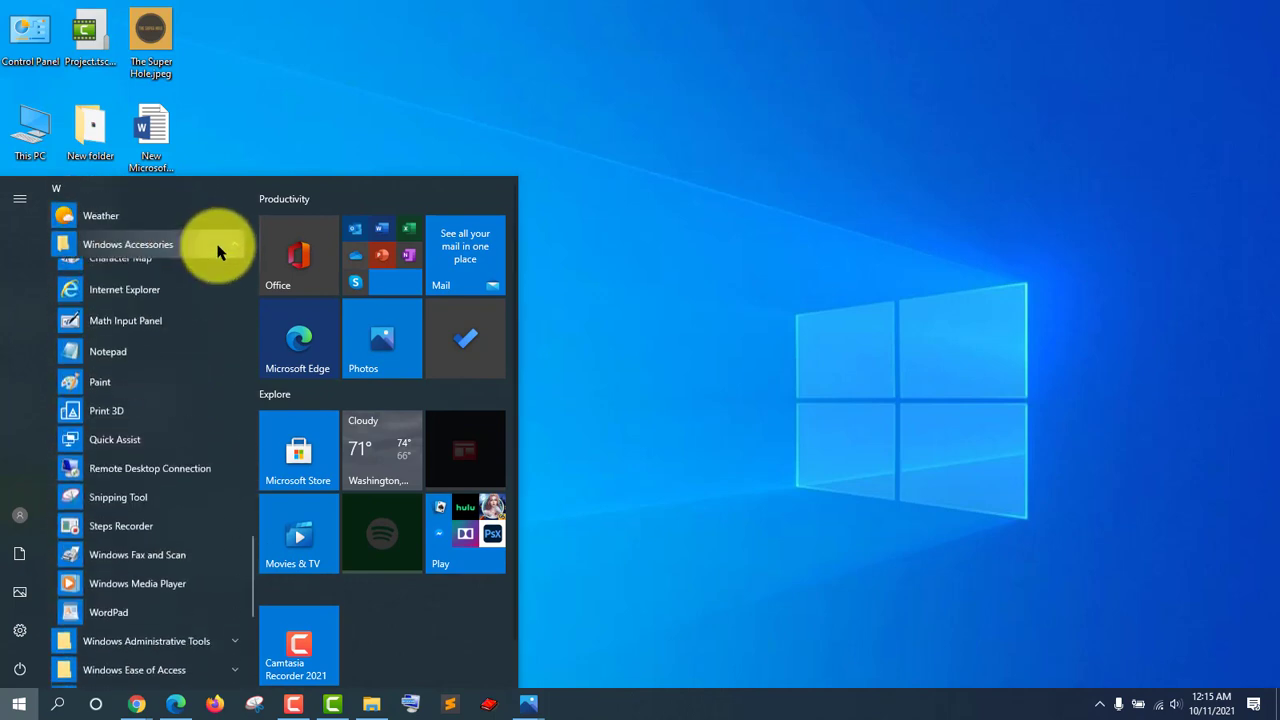
left_click(128, 390)
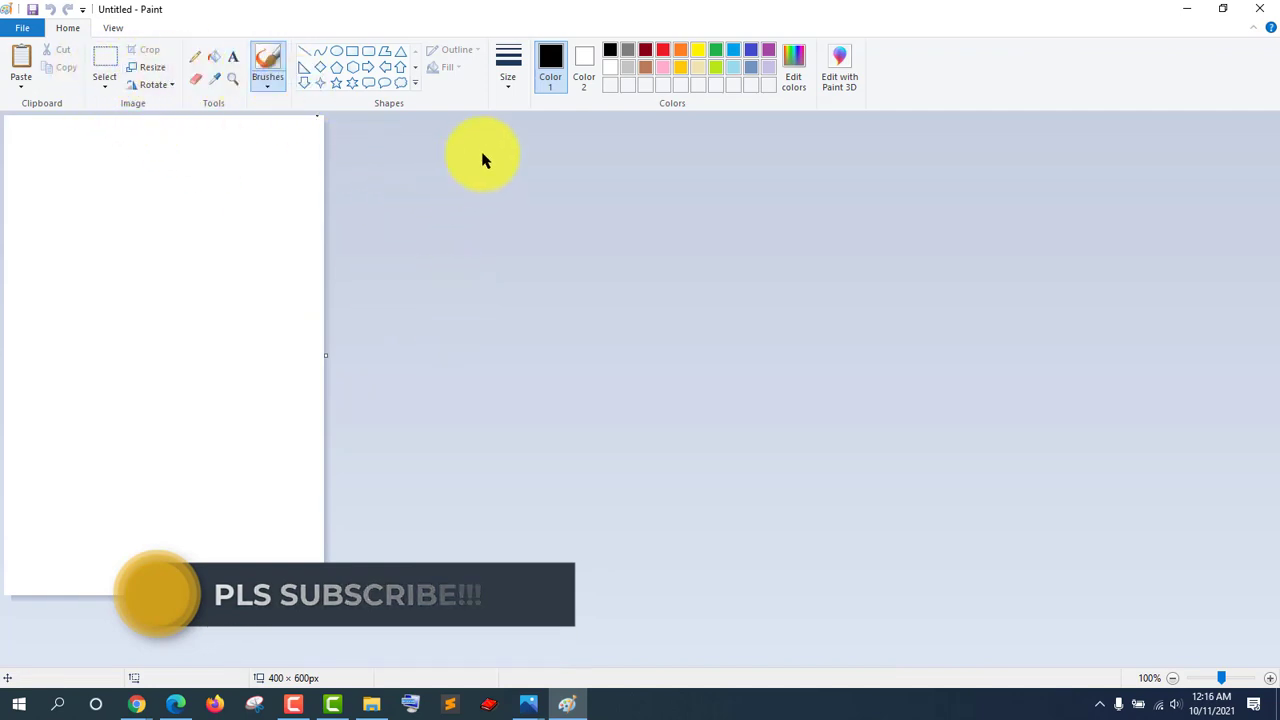
- Scribble freehand black brush strokes on the blank canvas and undo all of them
left_click(268, 62)
mouse_move(100, 277)
left_mouse_down()
mouse_move(126, 426)
mouse_move(154, 309)
mouse_move(180, 380)
mouse_move(200, 380)
mouse_move(153, 257)
left_mouse_up()
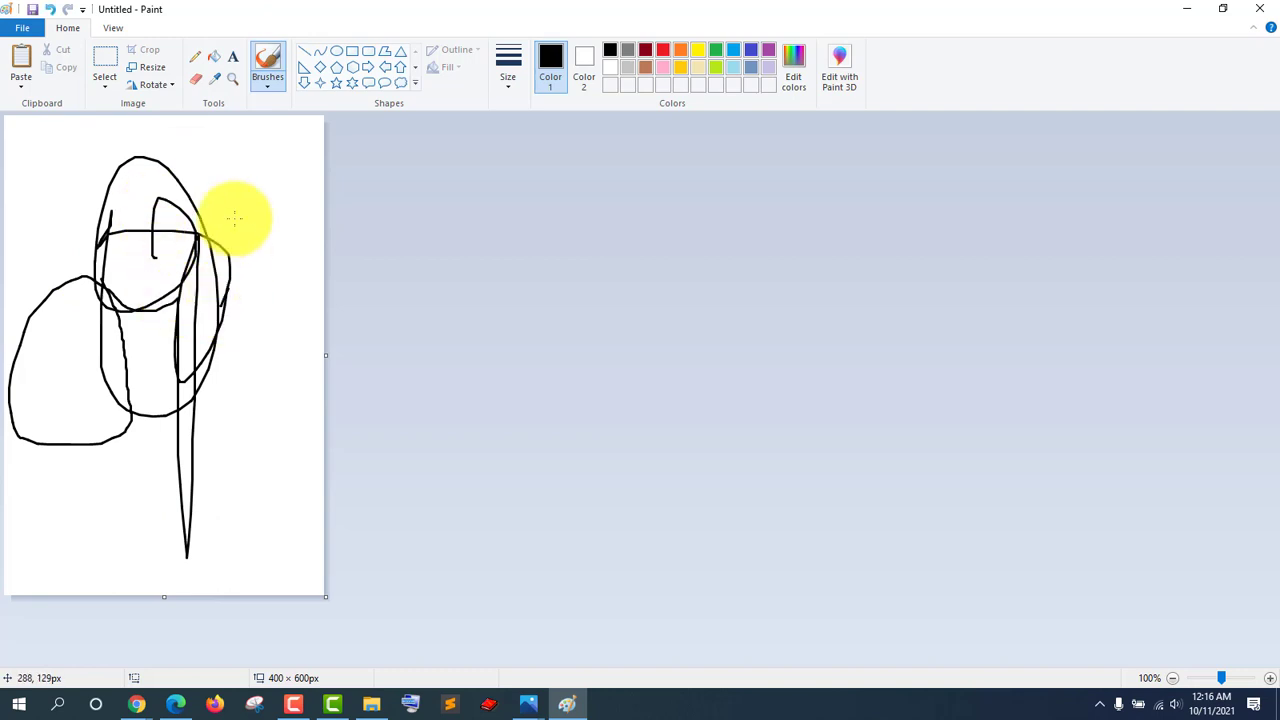
mouse_move(239, 154)
left_mouse_down()
mouse_move(240, 212)
mouse_move(269, 254)
mouse_move(218, 318)
left_mouse_up()
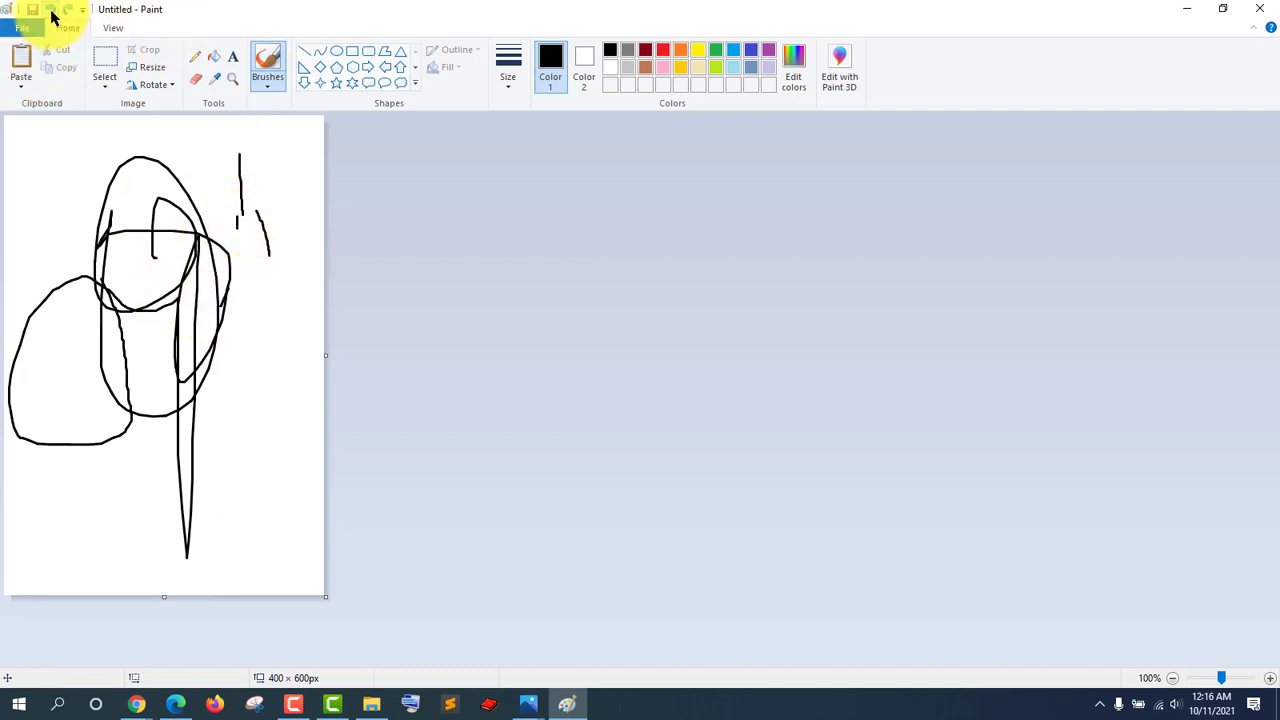
left_click(50, 10)
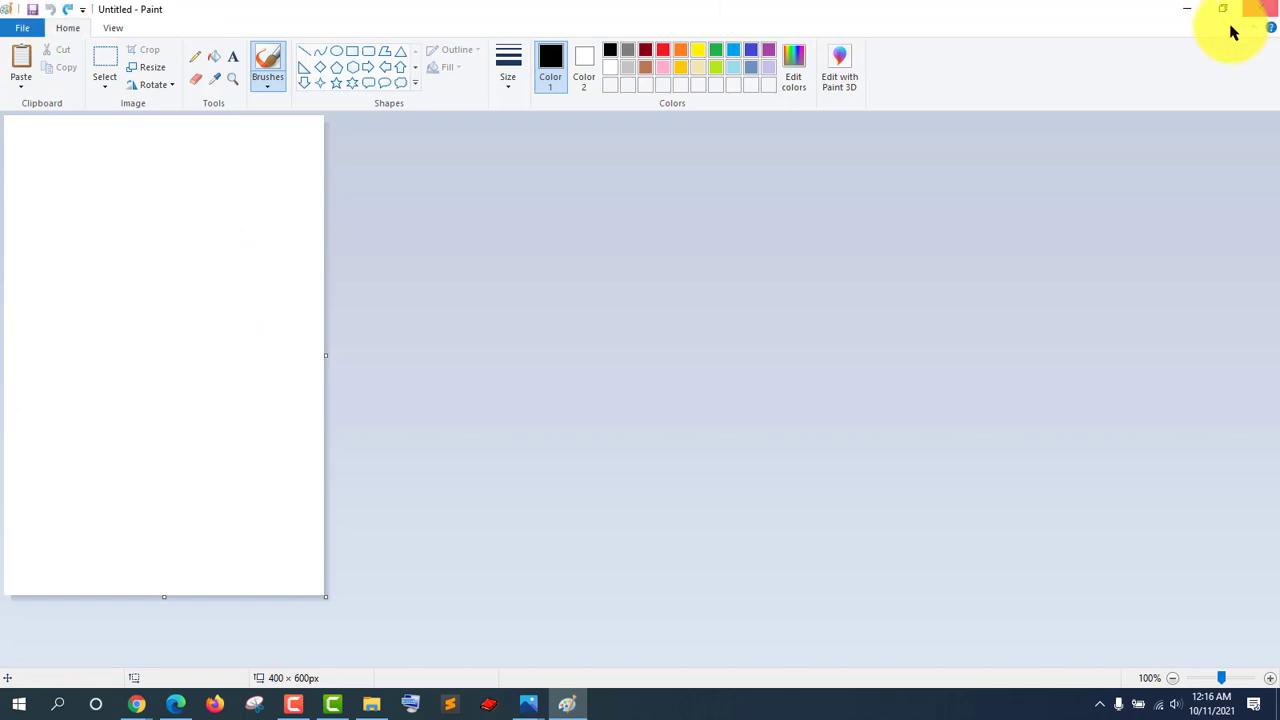
left_click(1196, 9)
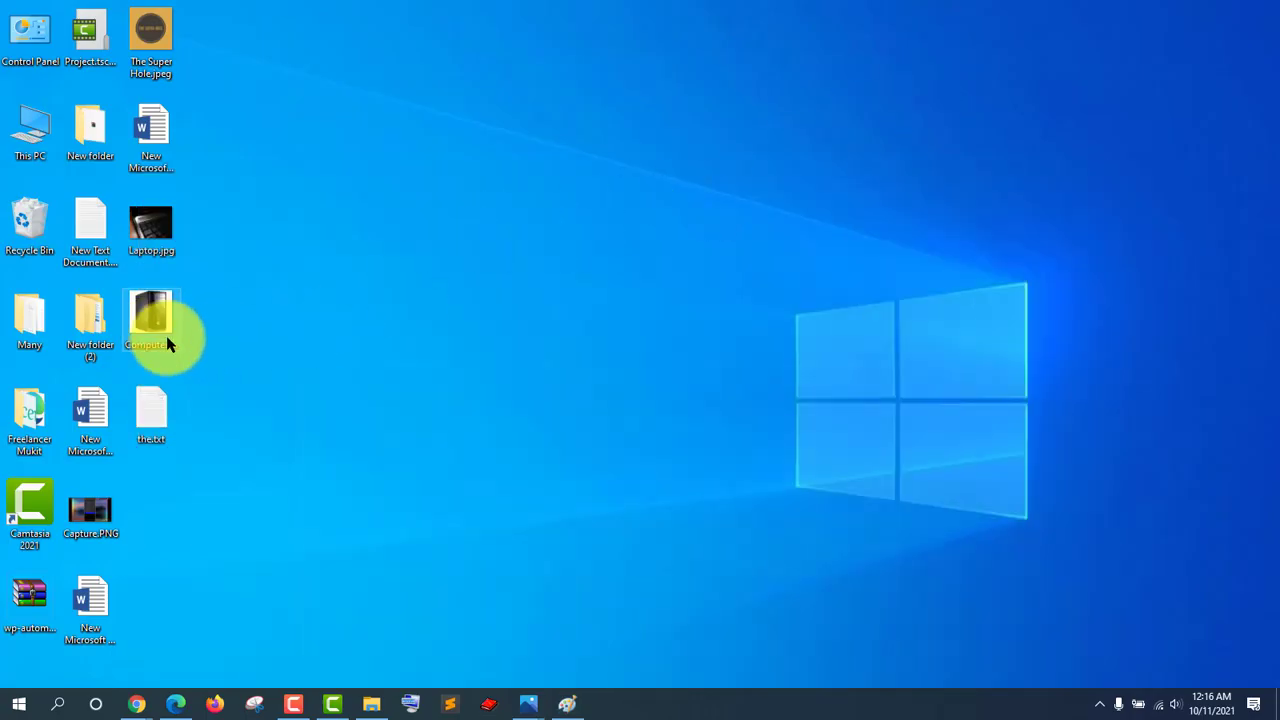
left_click(567, 702)
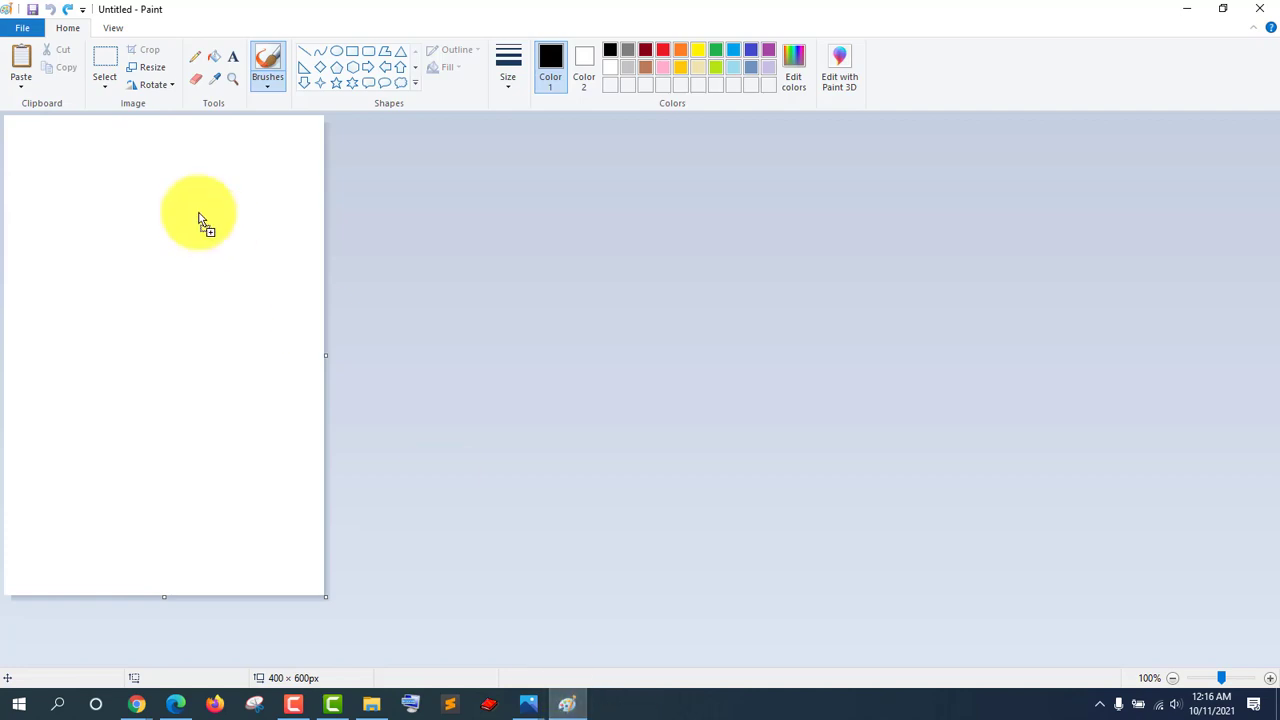
key("alt+F4")
left_click(596, 353)
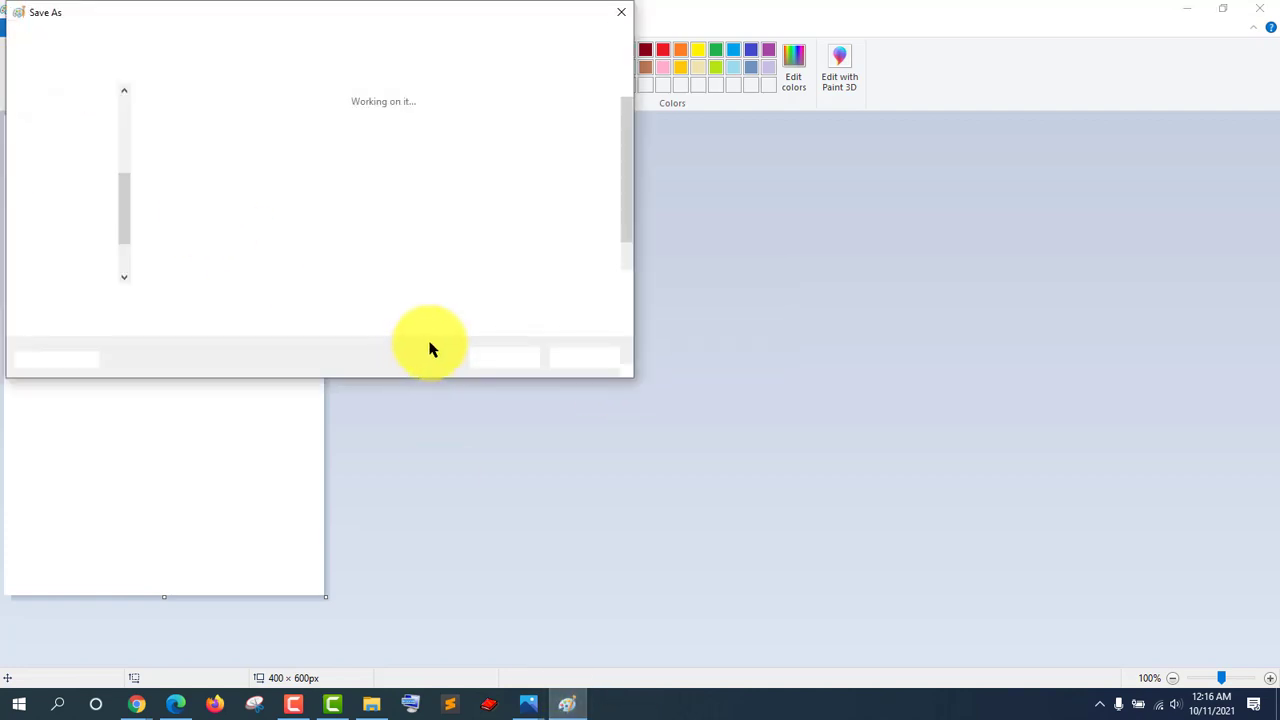
left_click(585, 358)
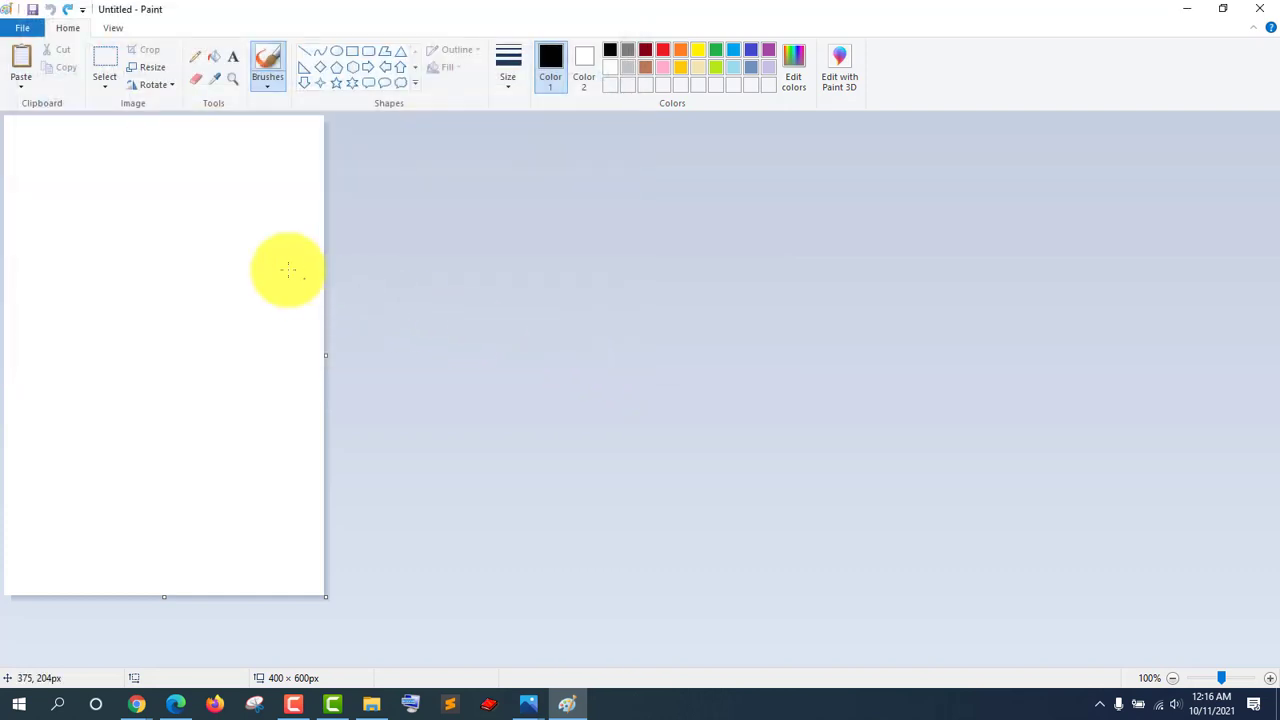
- Open Computer.jpg from the desktop in Paint, discarding the untitled canvas, and maximize the Paint window
left_click(1210, 14)
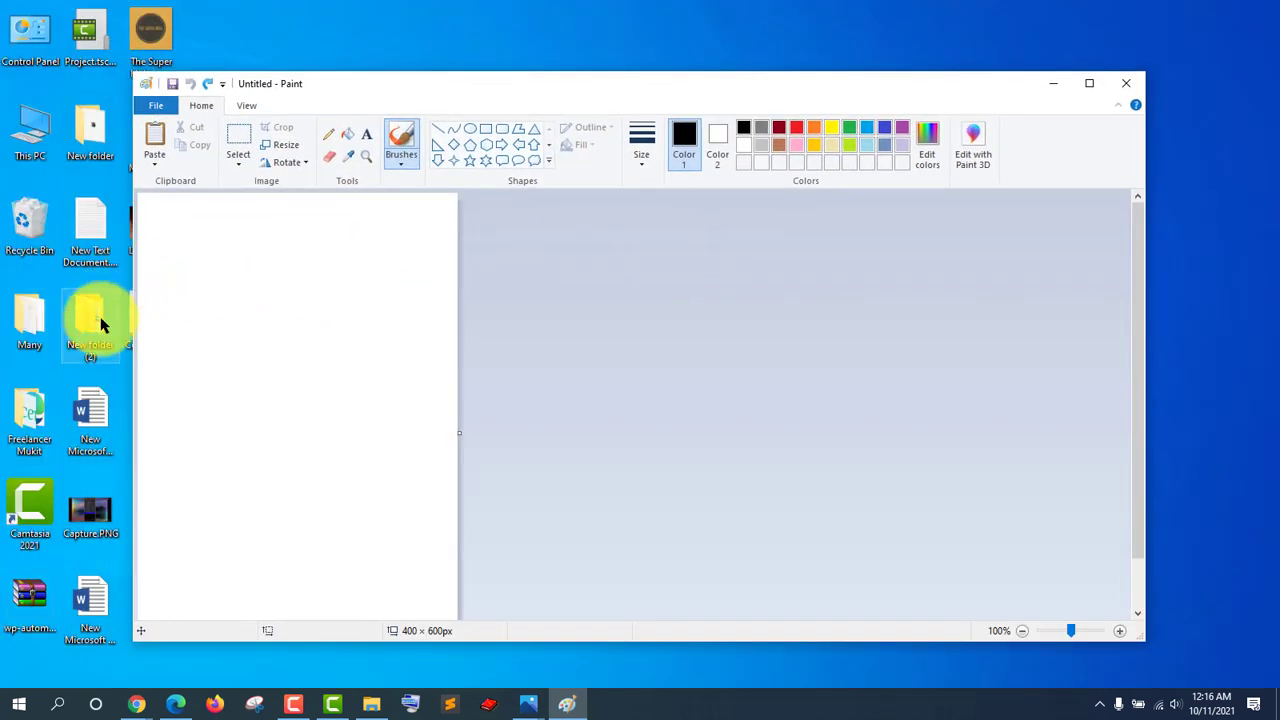
left_click_drag(508, 80, 664, 66)
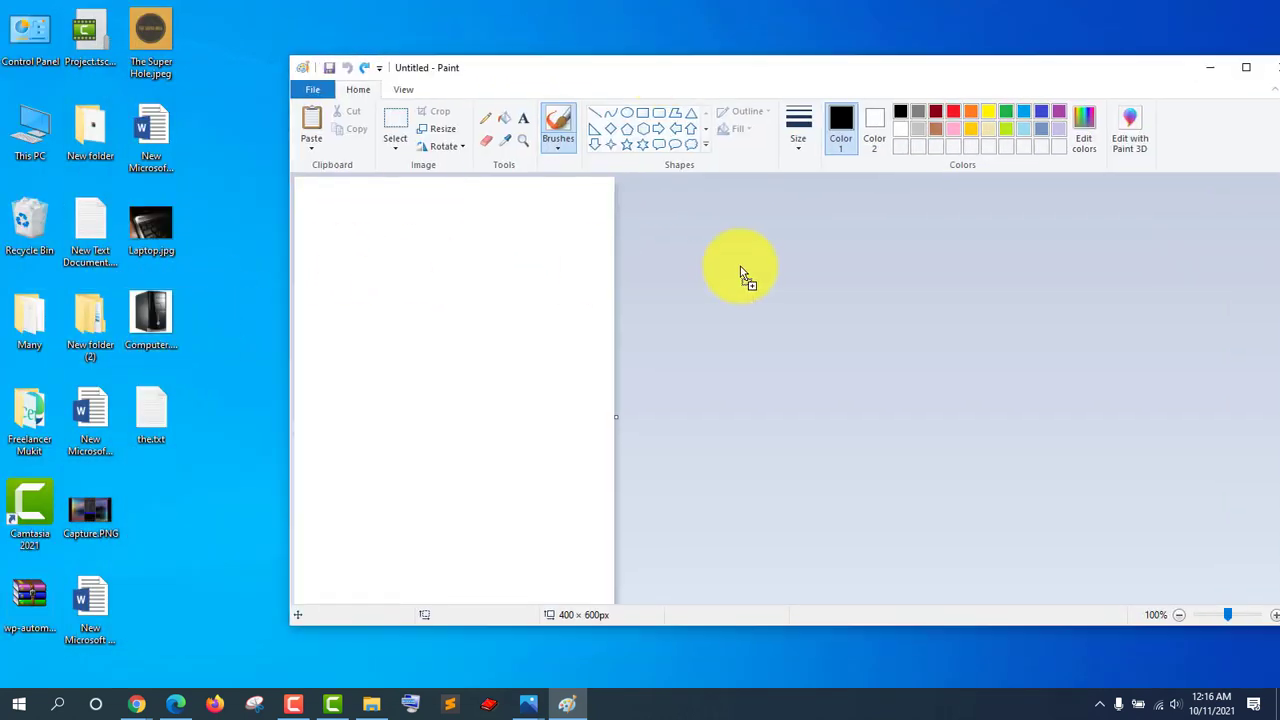
key("alt+F4")
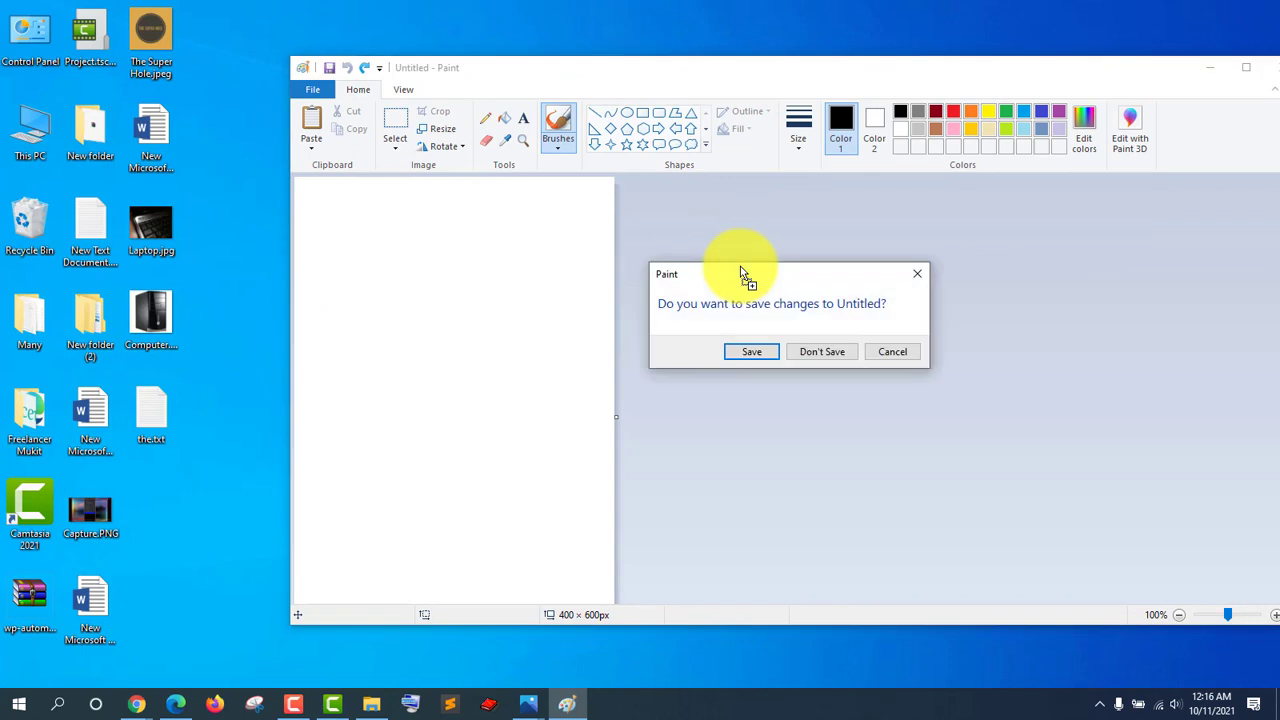
left_click(822, 355)
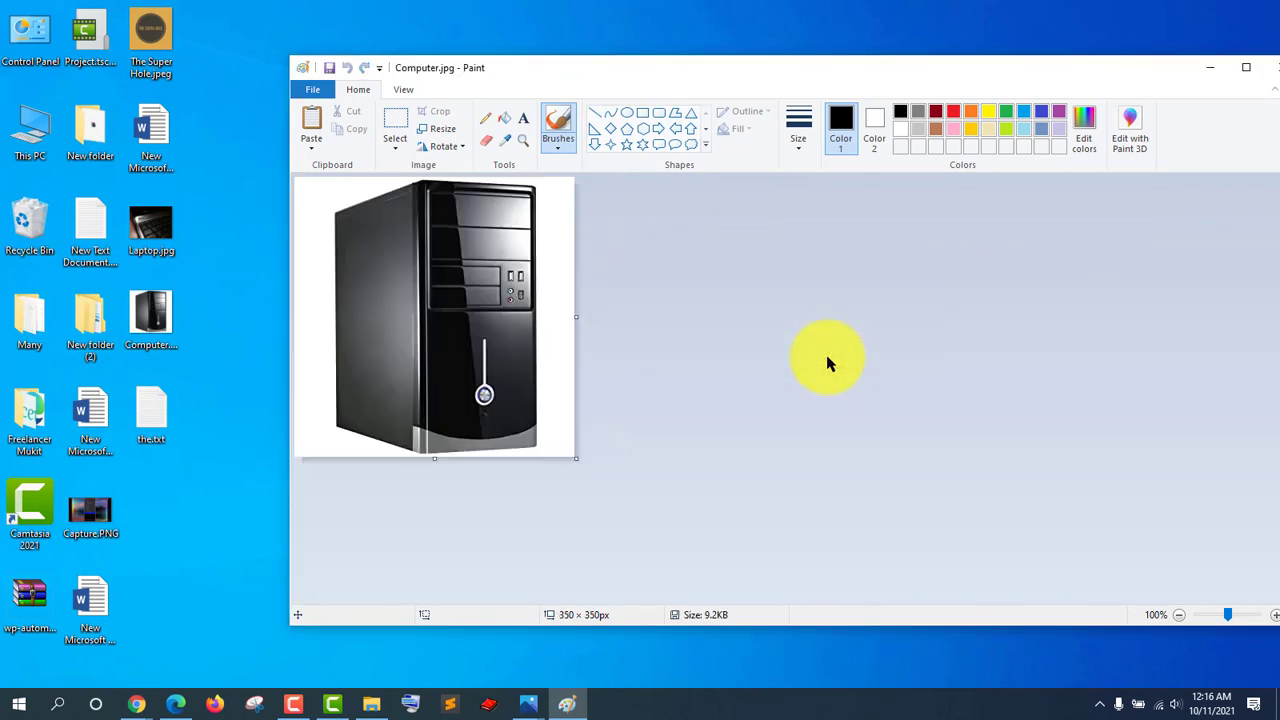
left_click(1247, 68)
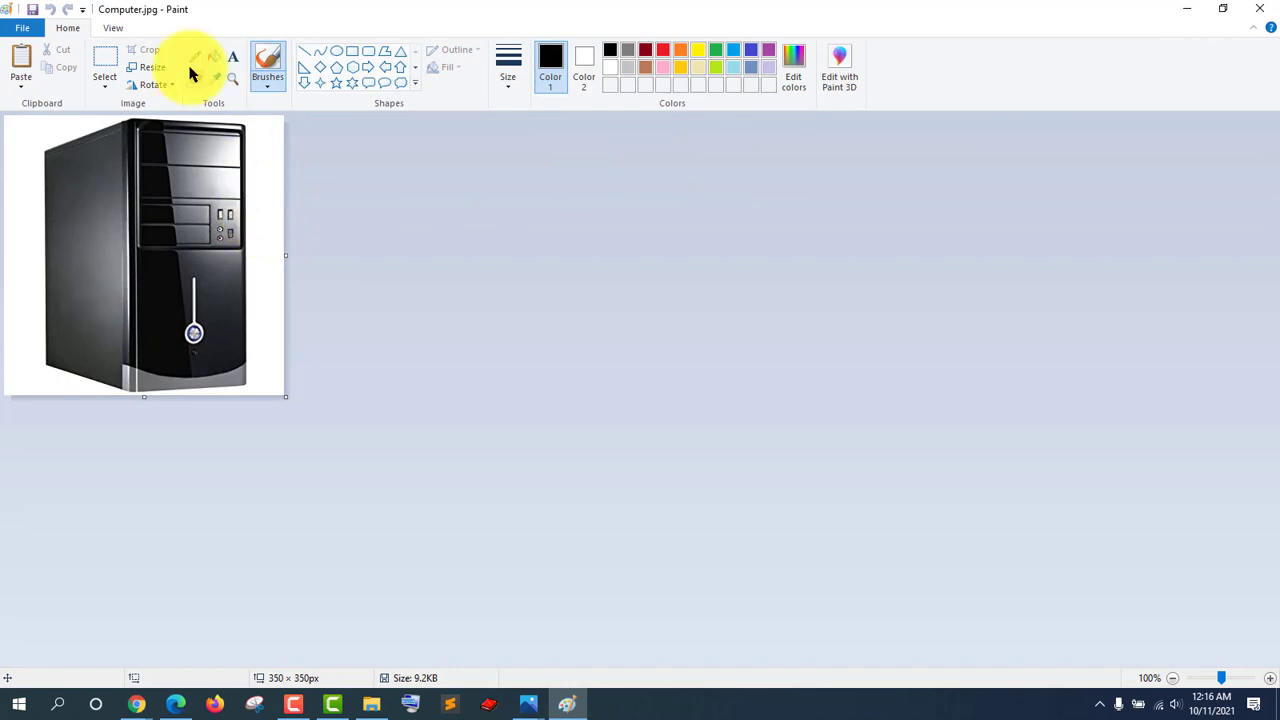
- View the Resize and Skew options for the picture and dismiss them
left_click(150, 72)
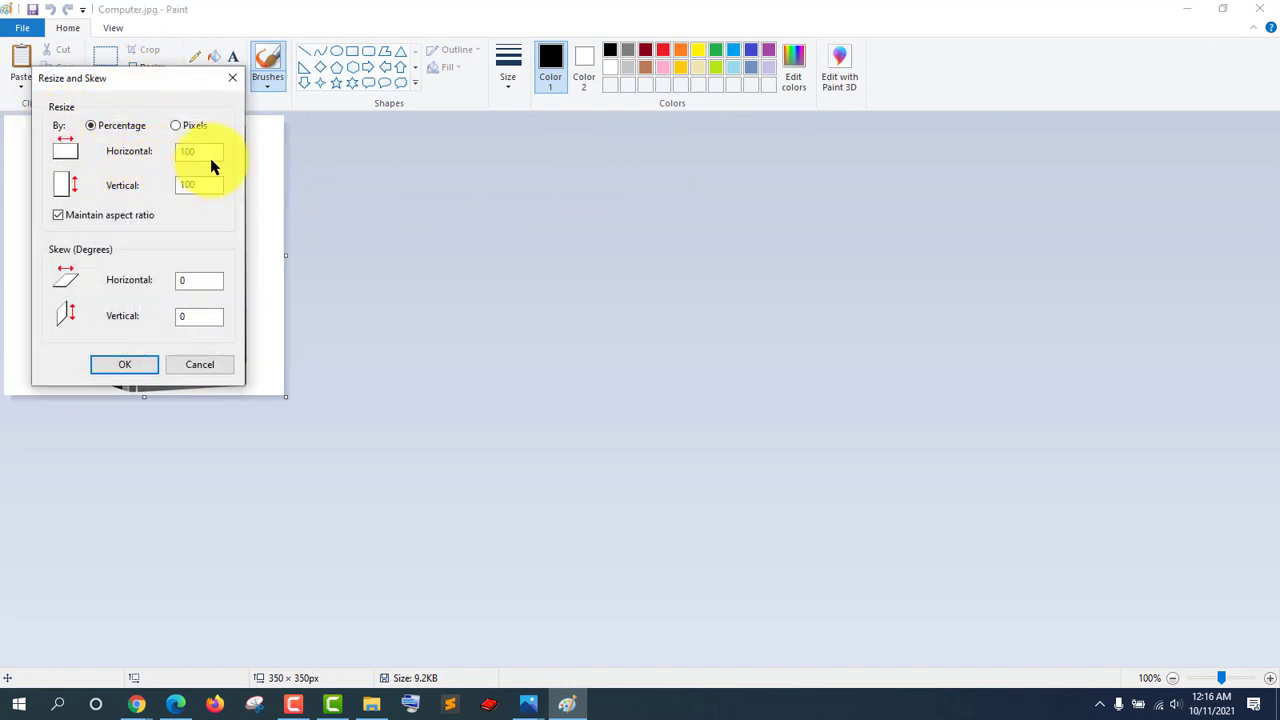
left_click(233, 79)
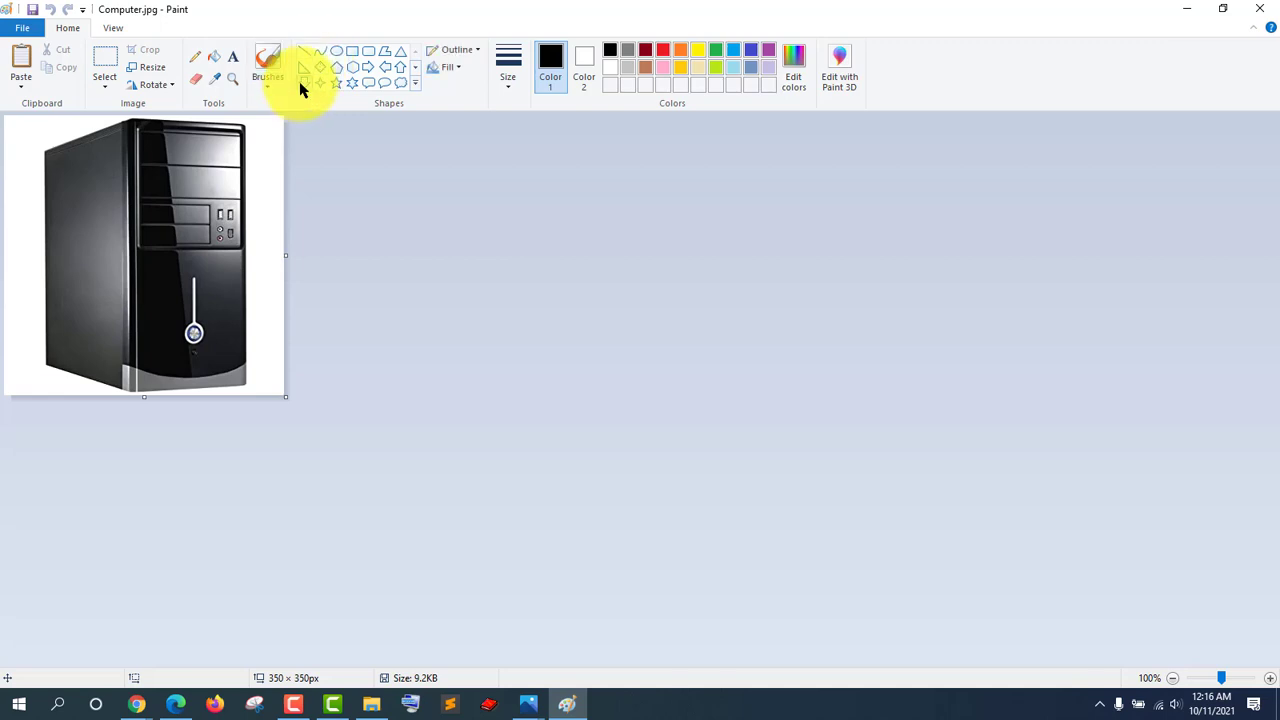
- Draw a down arrow about 55 × 164 px beside the computer tower's right edge and give it a light blue outline
left_click(304, 83)
mouse_move(271, 180)
left_mouse_down()
mouse_move(262, 263)
mouse_move(245, 279)
left_mouse_up()
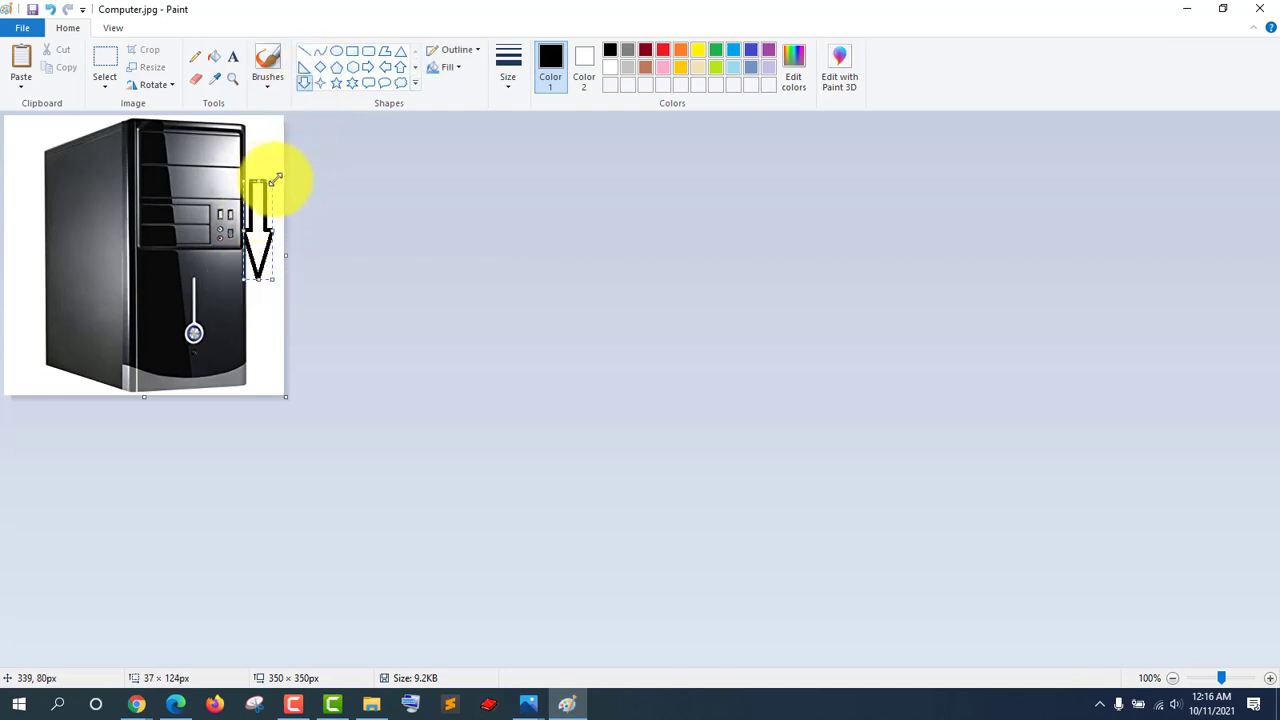
left_click_drag(277, 178, 286, 149)
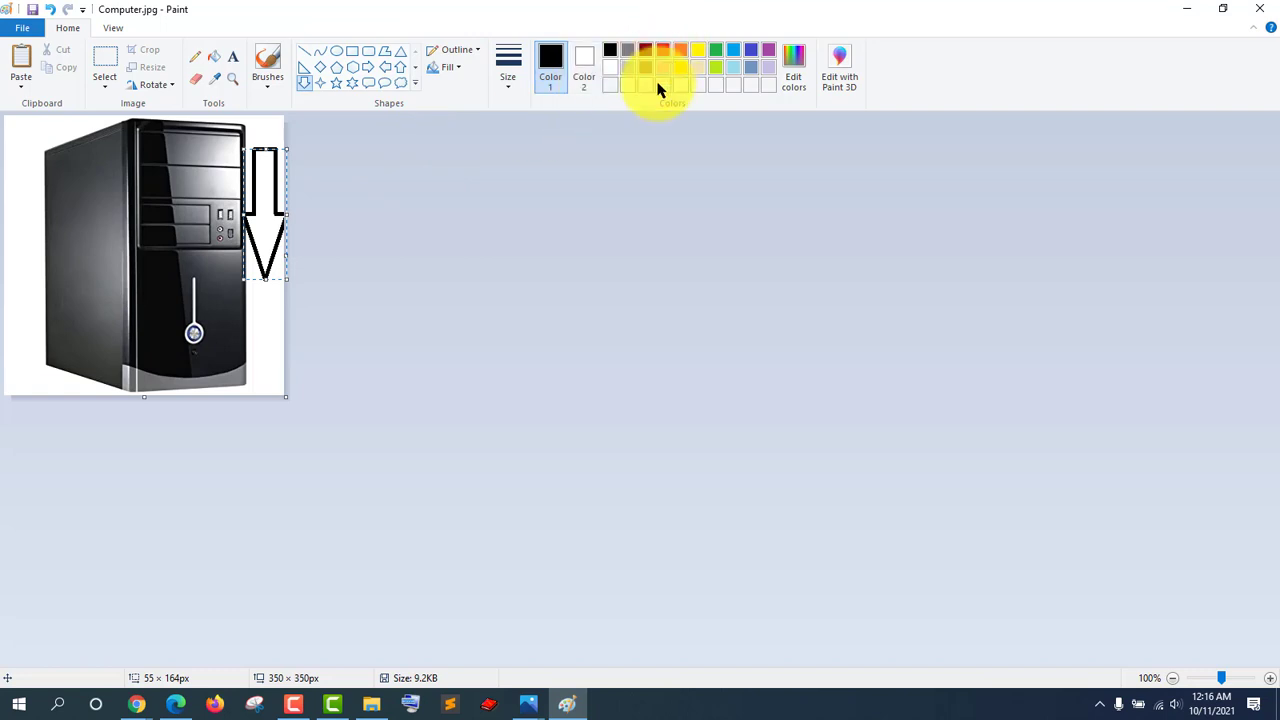
left_click(733, 67)
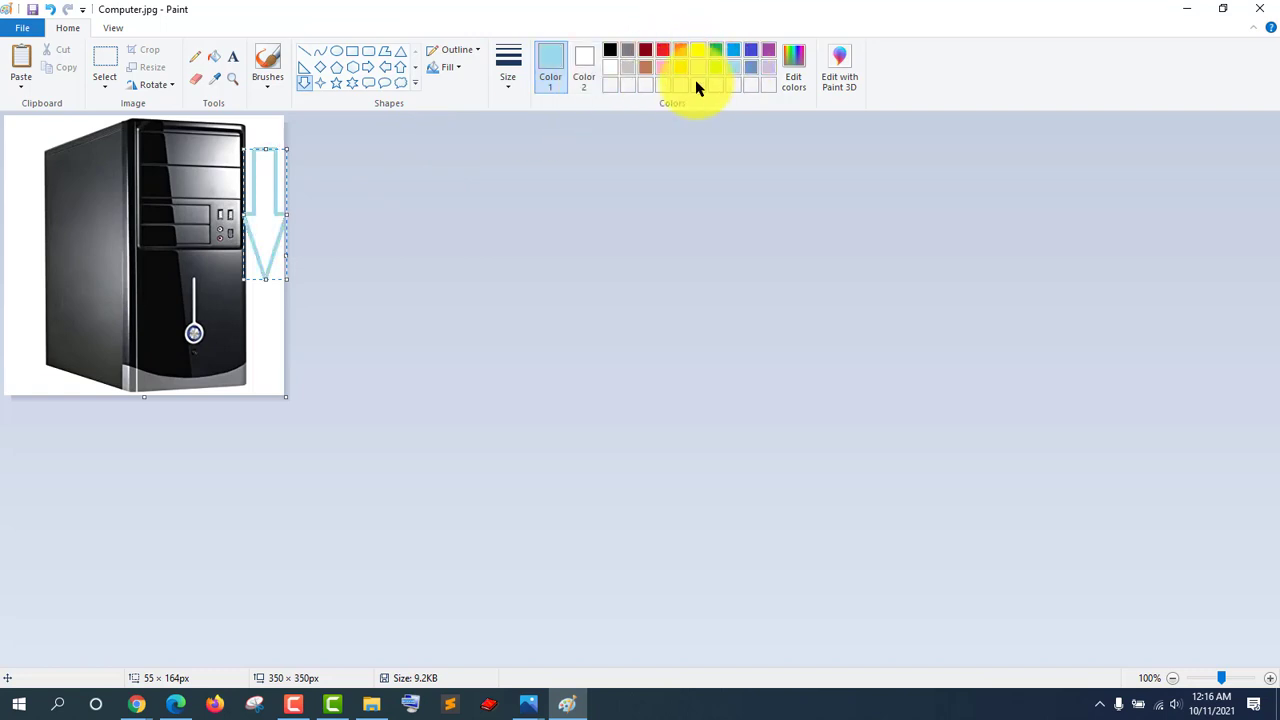
- Rotate the arrow left 90° and move it over the left side of the computer tower
left_click(155, 85)
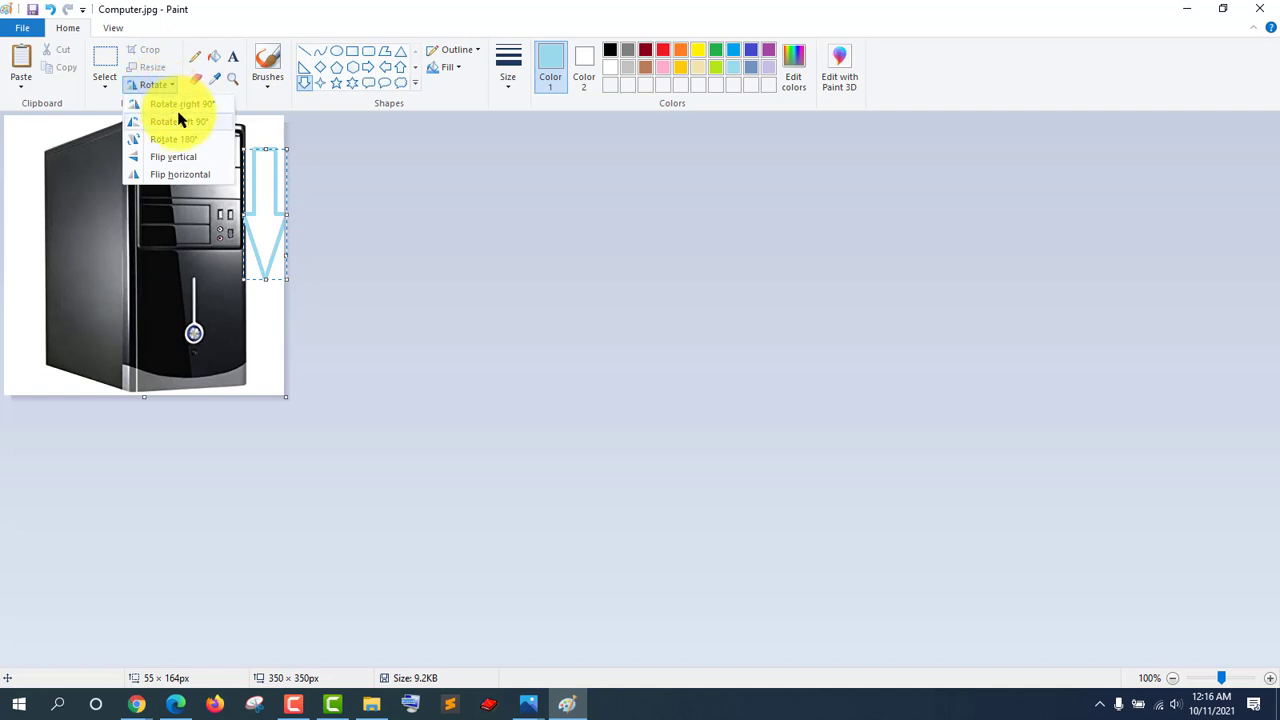
left_click(180, 121)
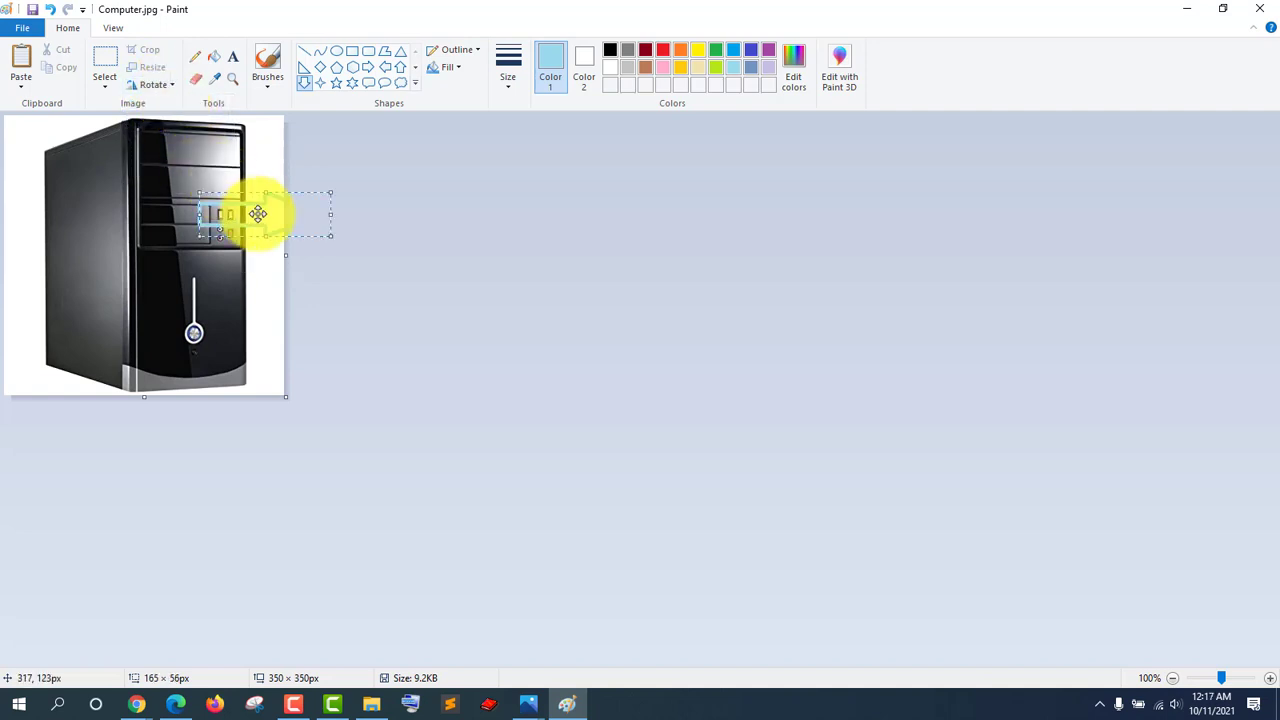
left_click_drag(260, 212, 85, 241)
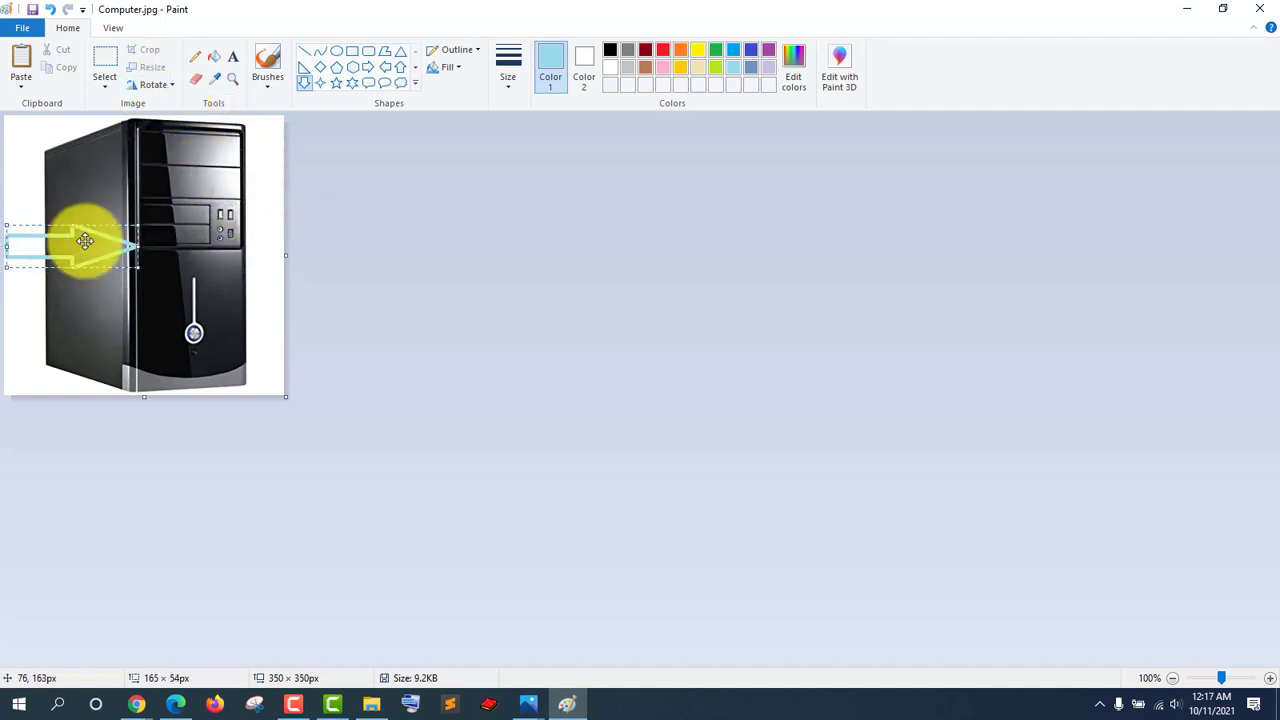
- View the save-as location and file name options for Computer.jpg, dismiss them, and close Paint without saving the changes
left_click(24, 29)
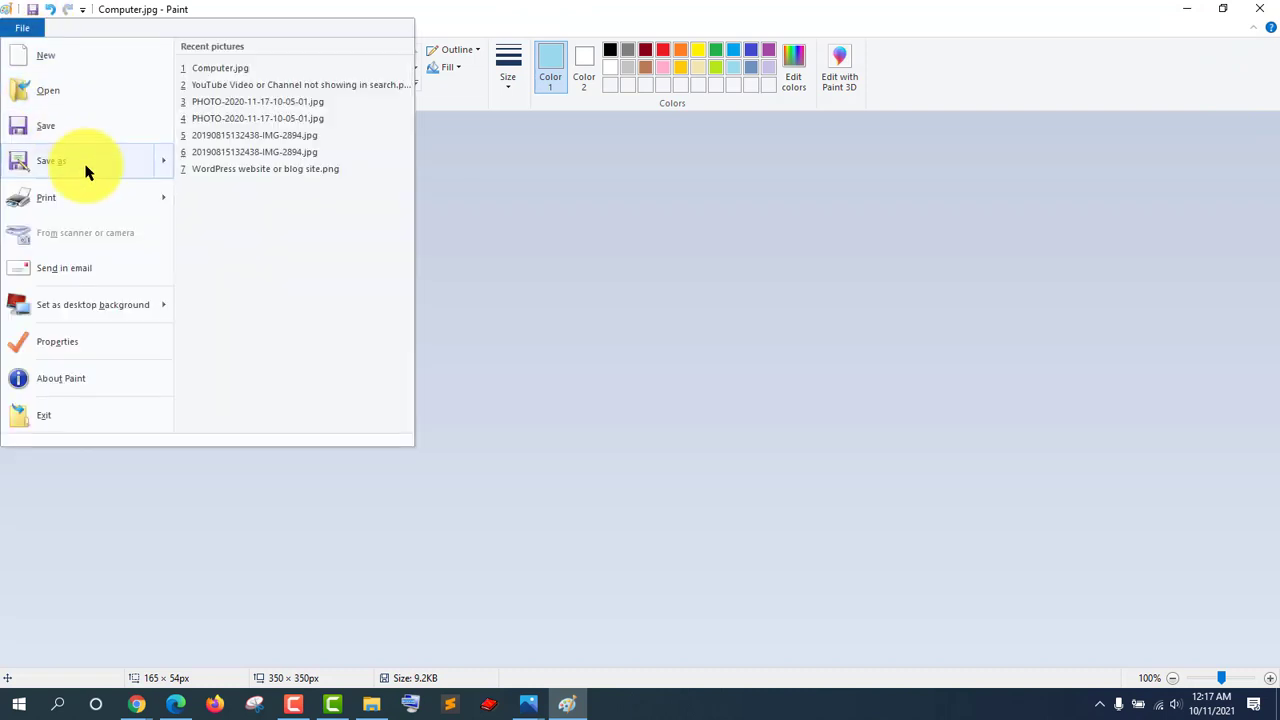
left_click(85, 172)
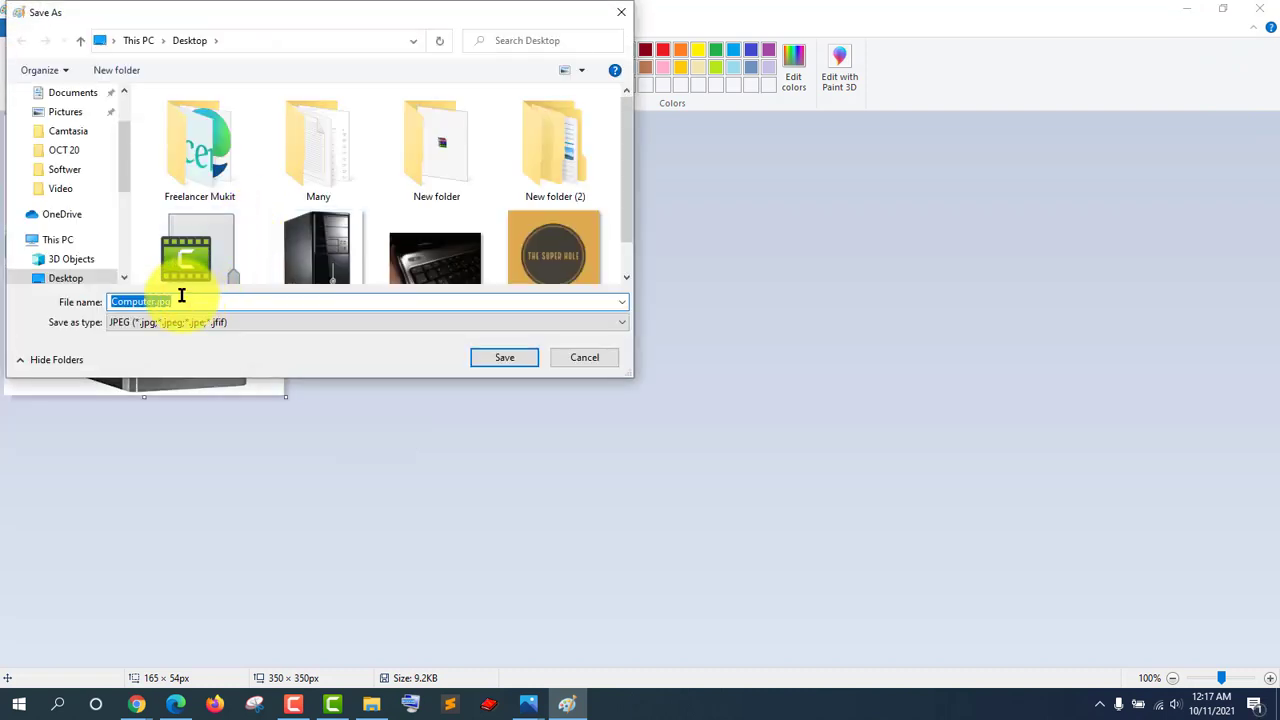
scroll(57, 160, "up", 1)
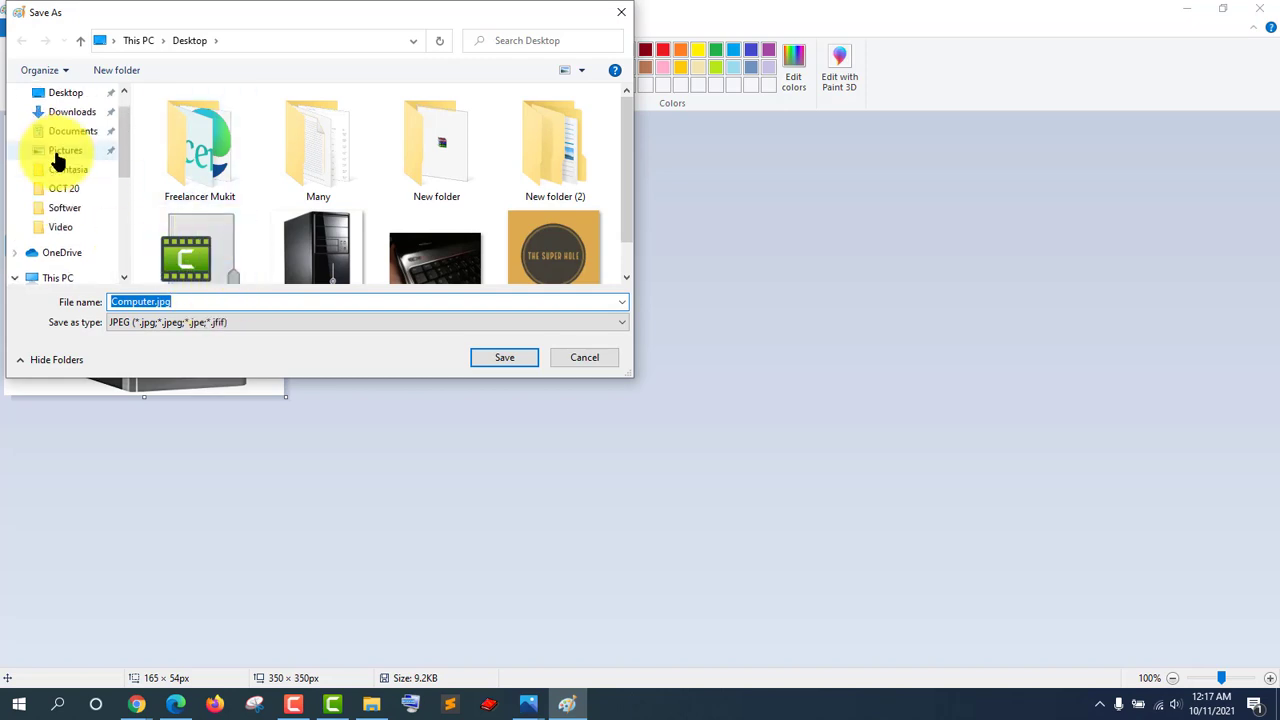
scroll(57, 155, "up", 1)
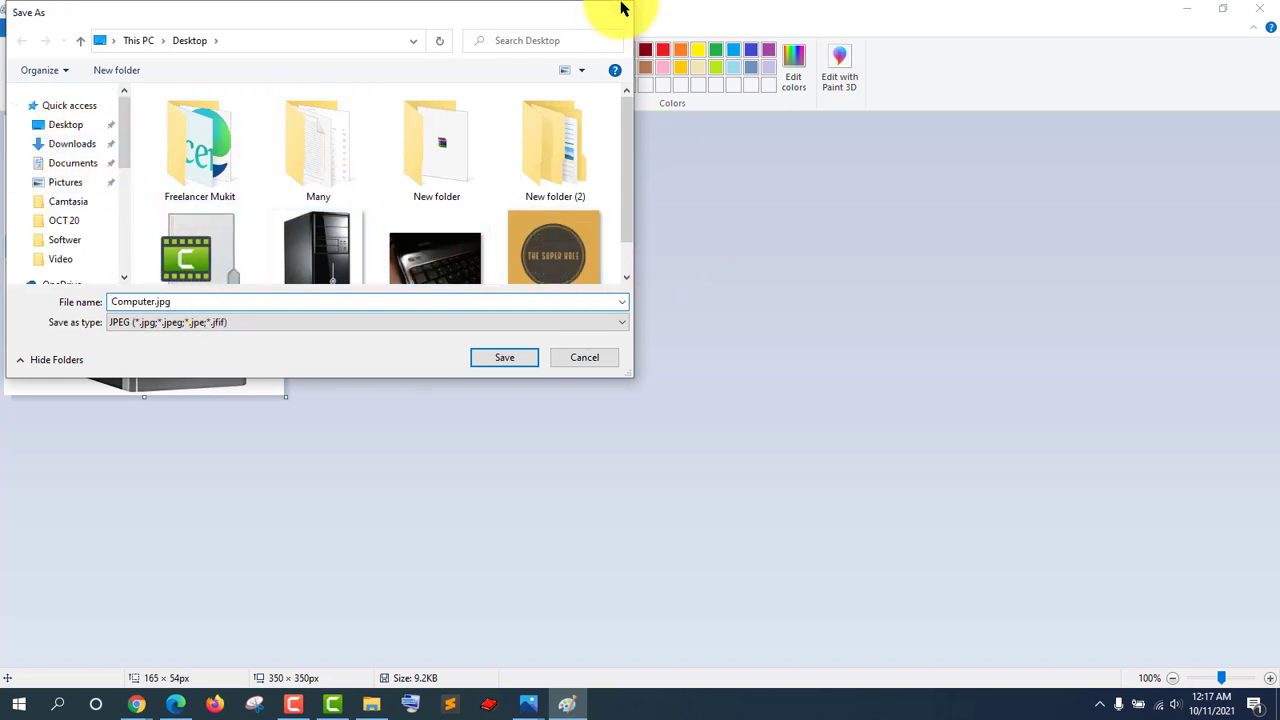
left_click(620, 8)
left_click(1258, 8)
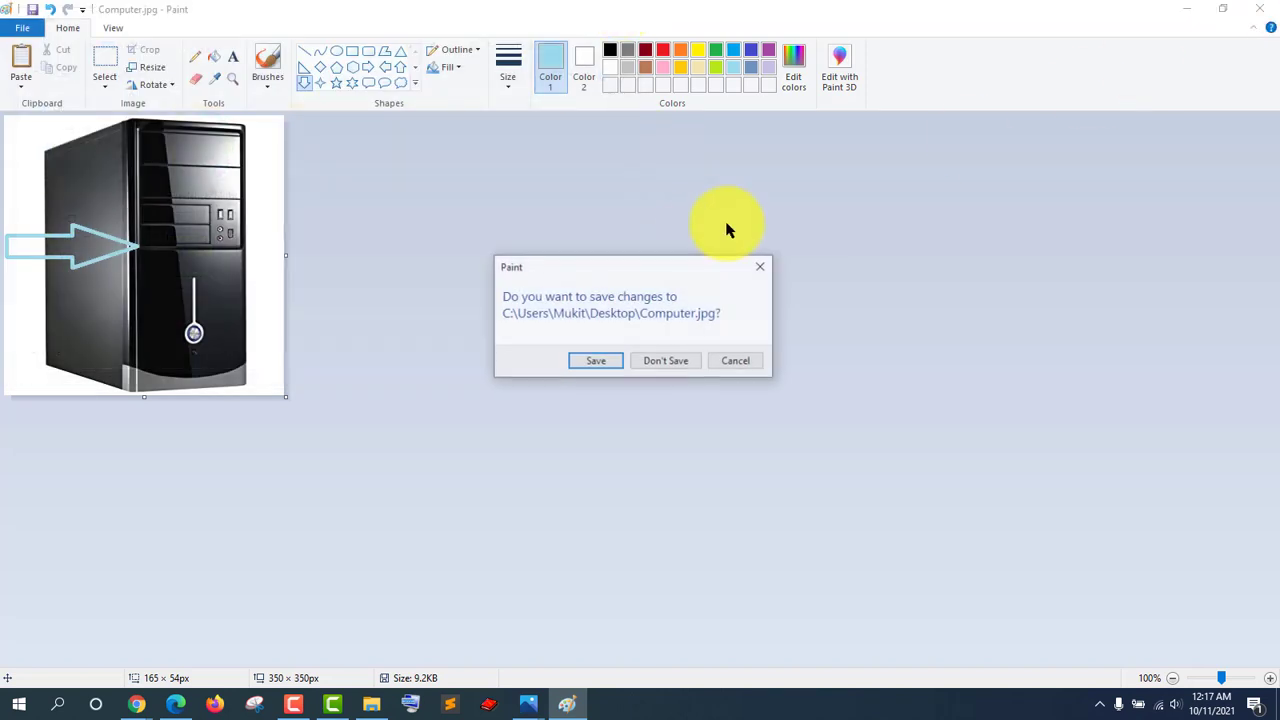
left_click(655, 366)
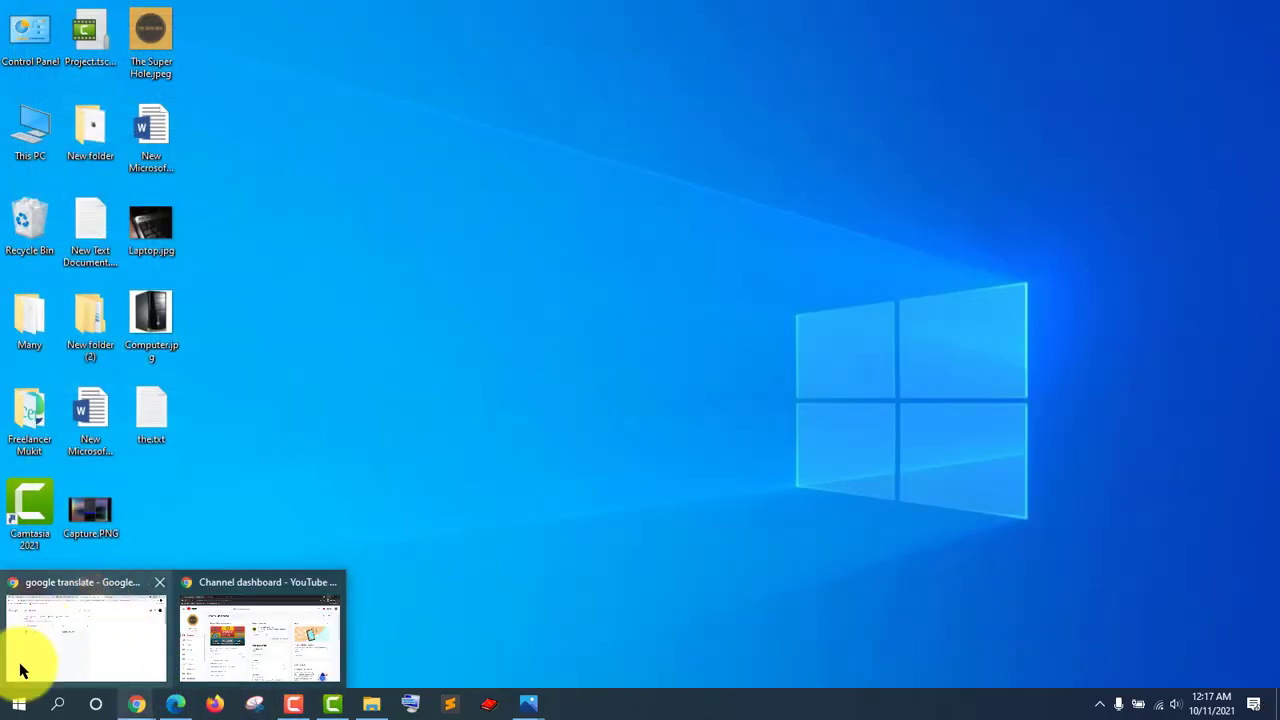
- Open the Snipping Tool from the Windows Accessories group of installed apps
left_click(17, 704)
scroll(115, 400, "down", 10)
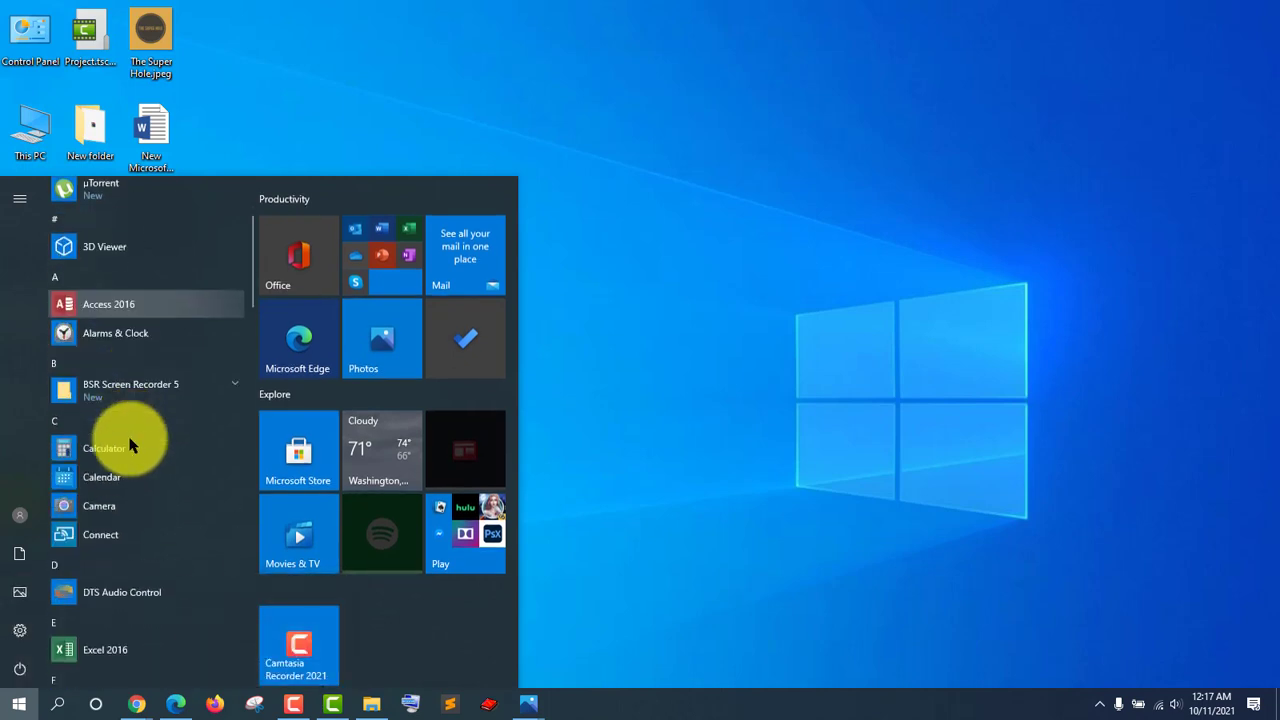
scroll(129, 444, "down", 12)
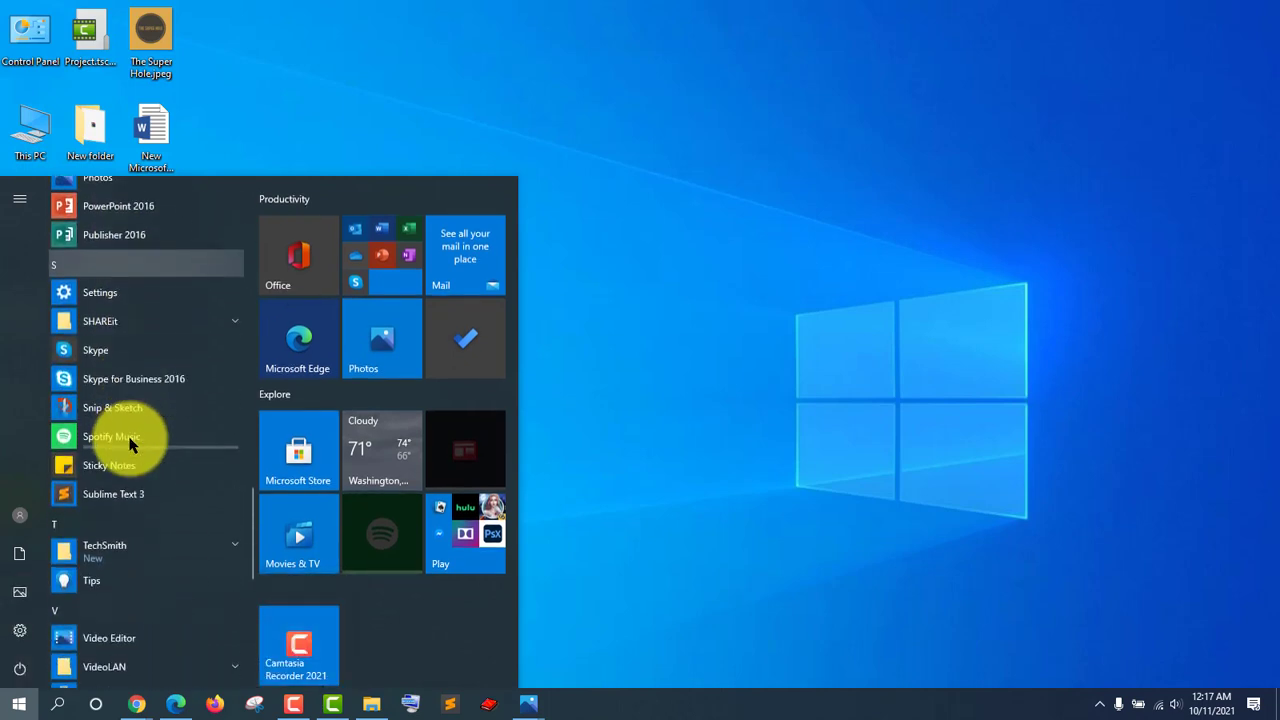
scroll(129, 444, "down", 1)
left_click(149, 244)
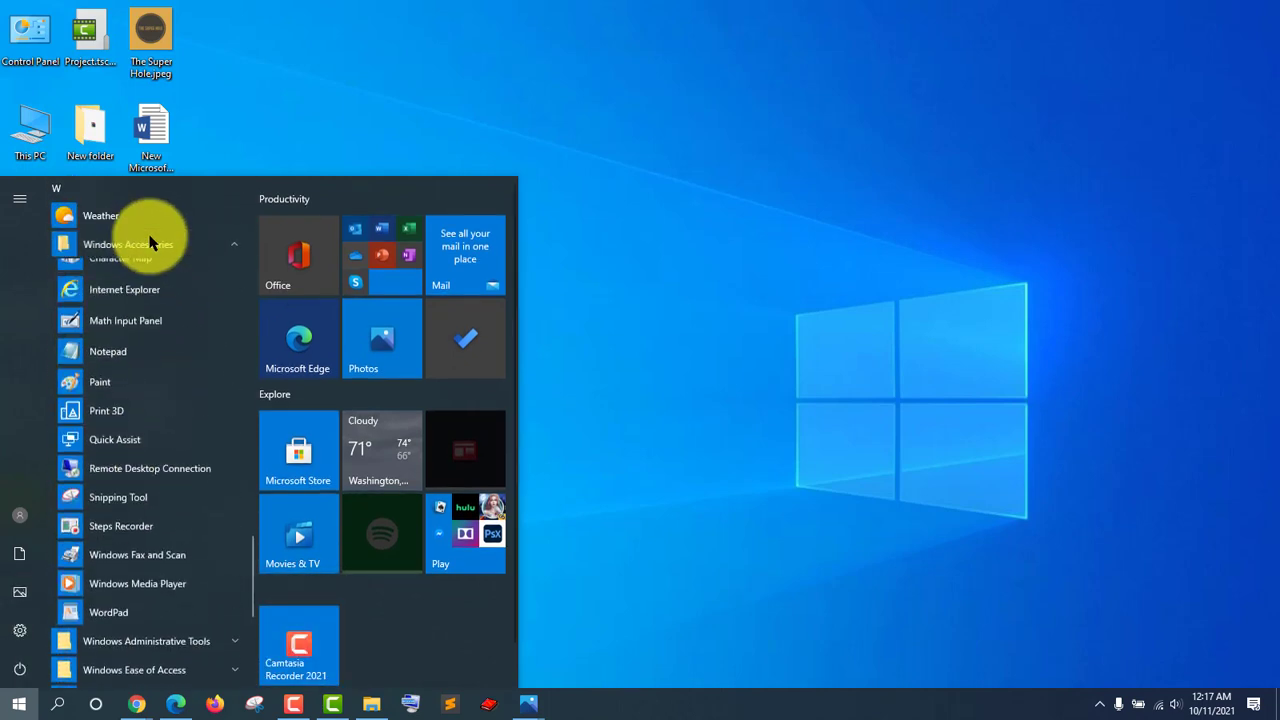
scroll(189, 350, "down", 2)
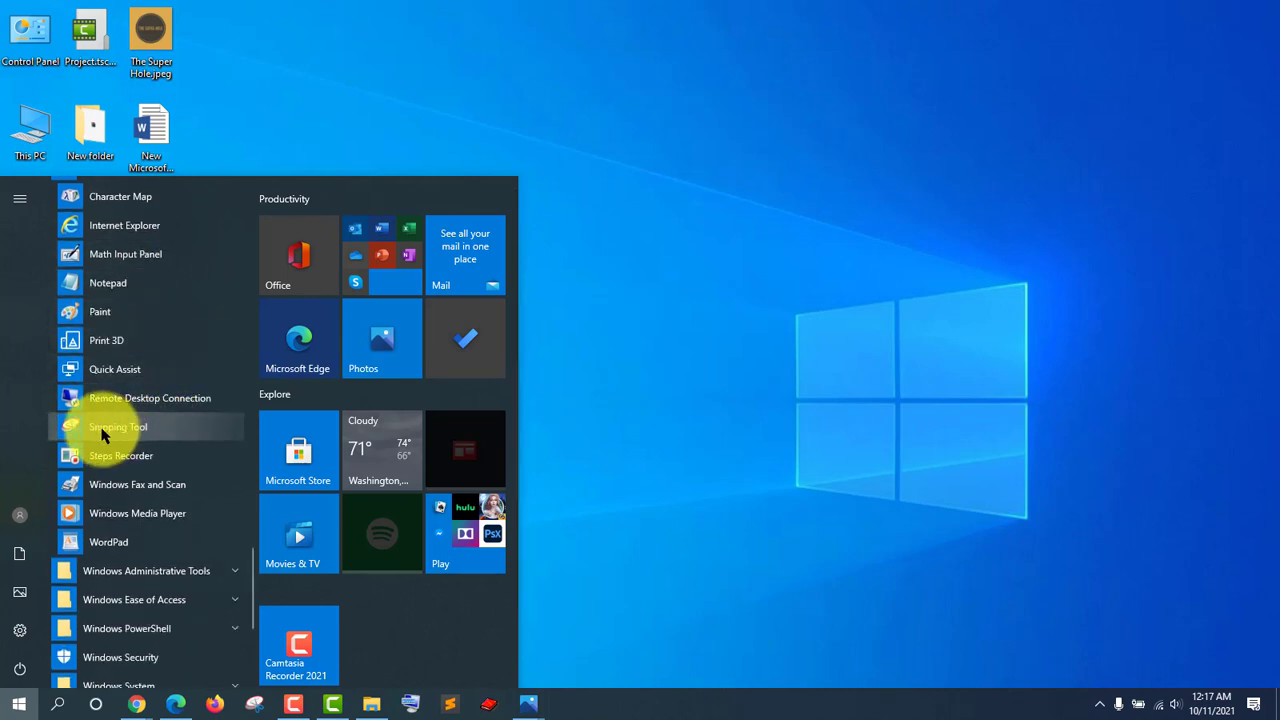
left_click(134, 429)
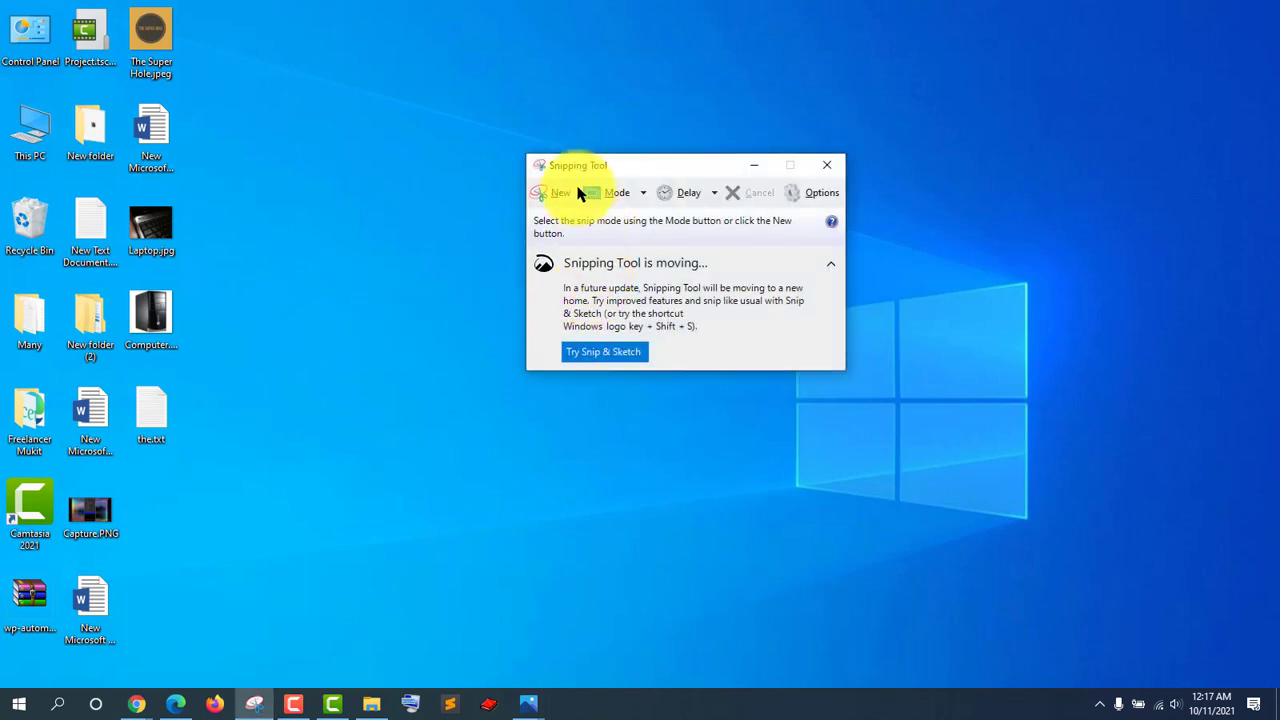
- Open the Many folder on the desktop and close its window
double_click(20, 318)
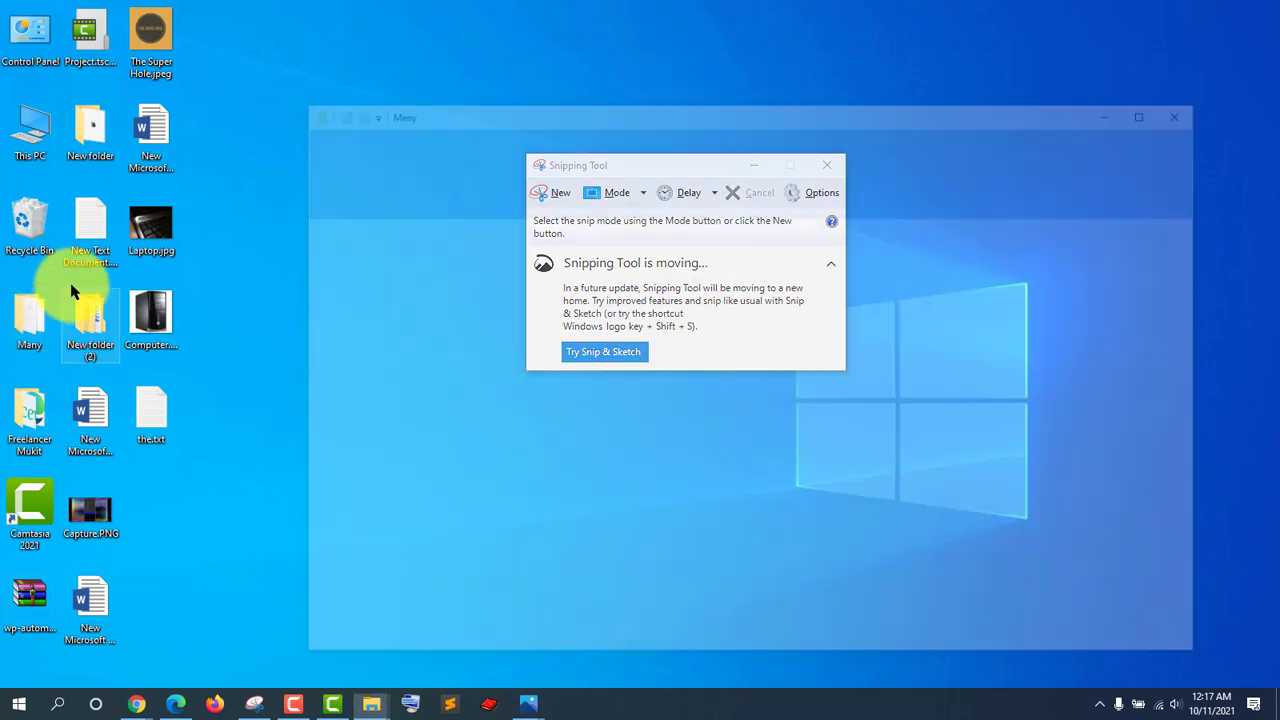
left_click(1185, 105)
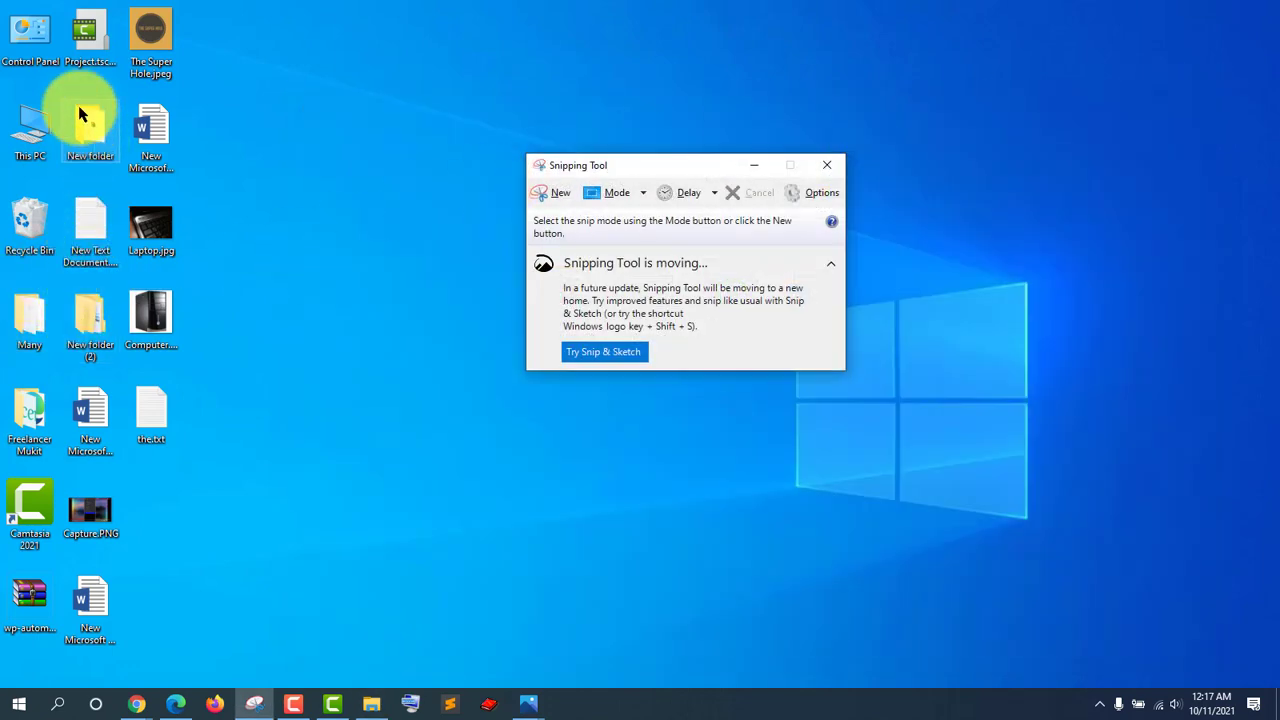
- Capture a new snip covering the whole desktop area above the taskbar
left_click(545, 200)
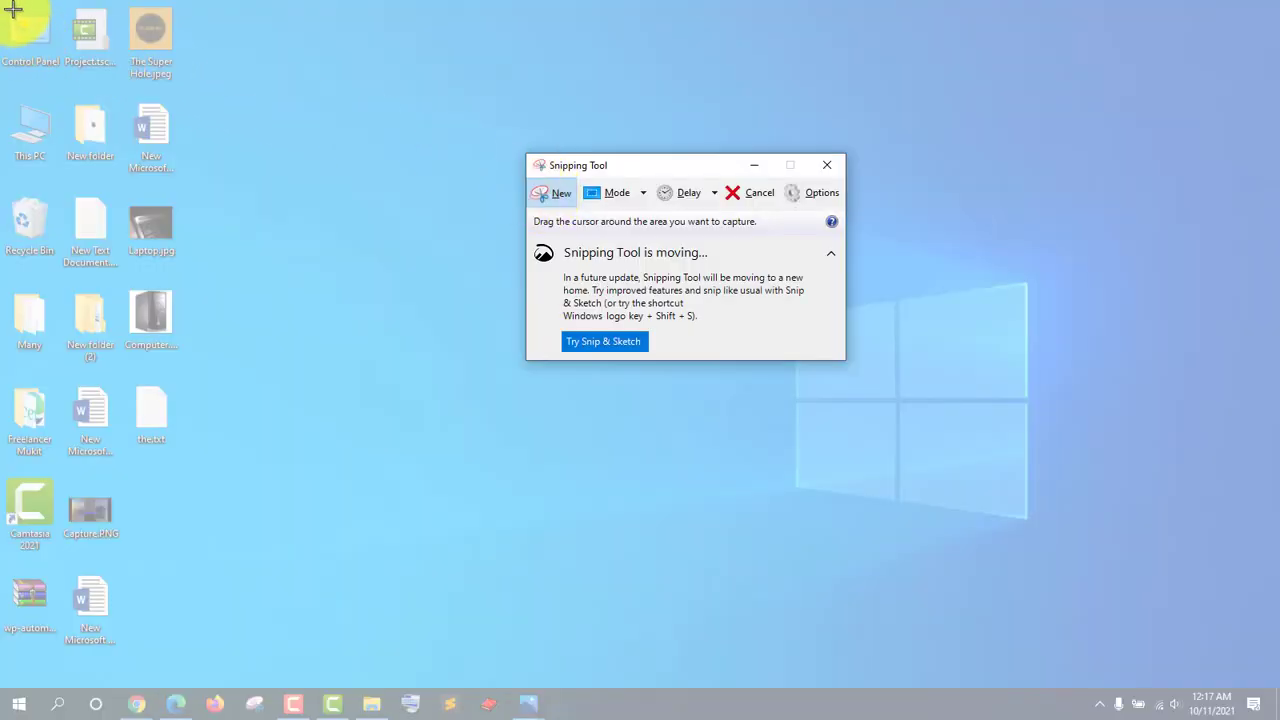
left_click_drag(5, 5, 1275, 690)
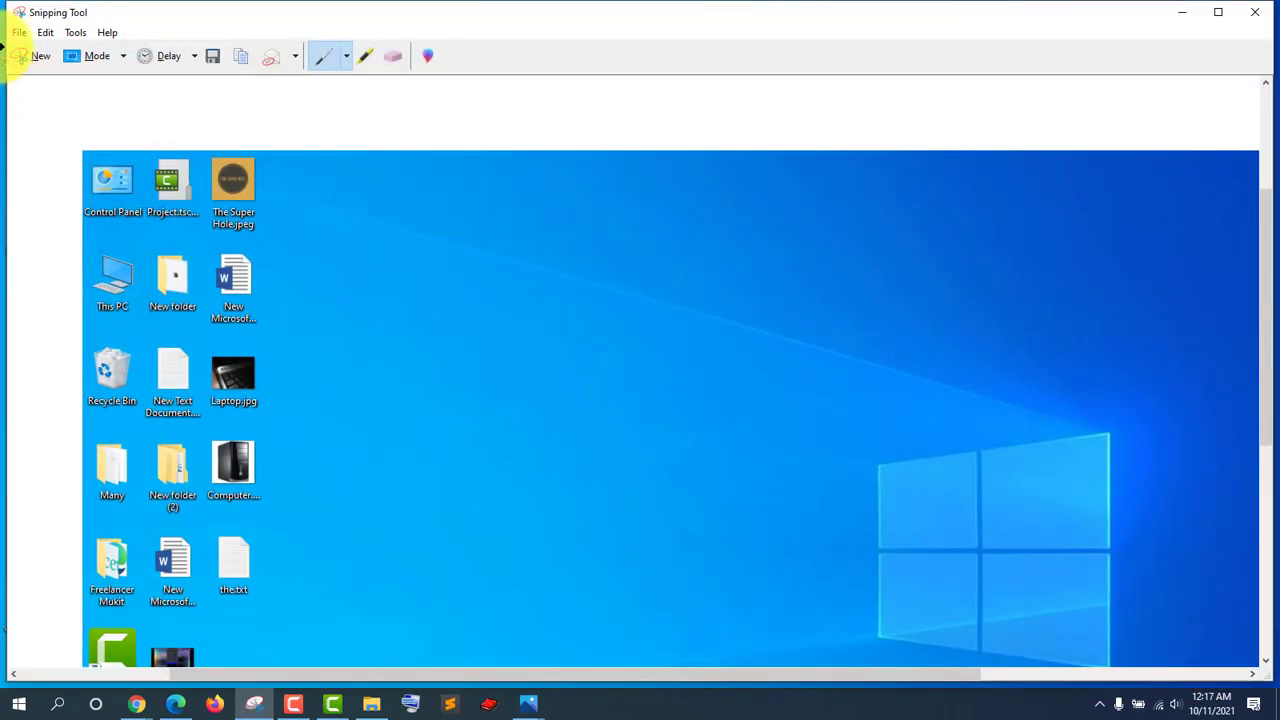
scroll(295, 238, "down", 3)
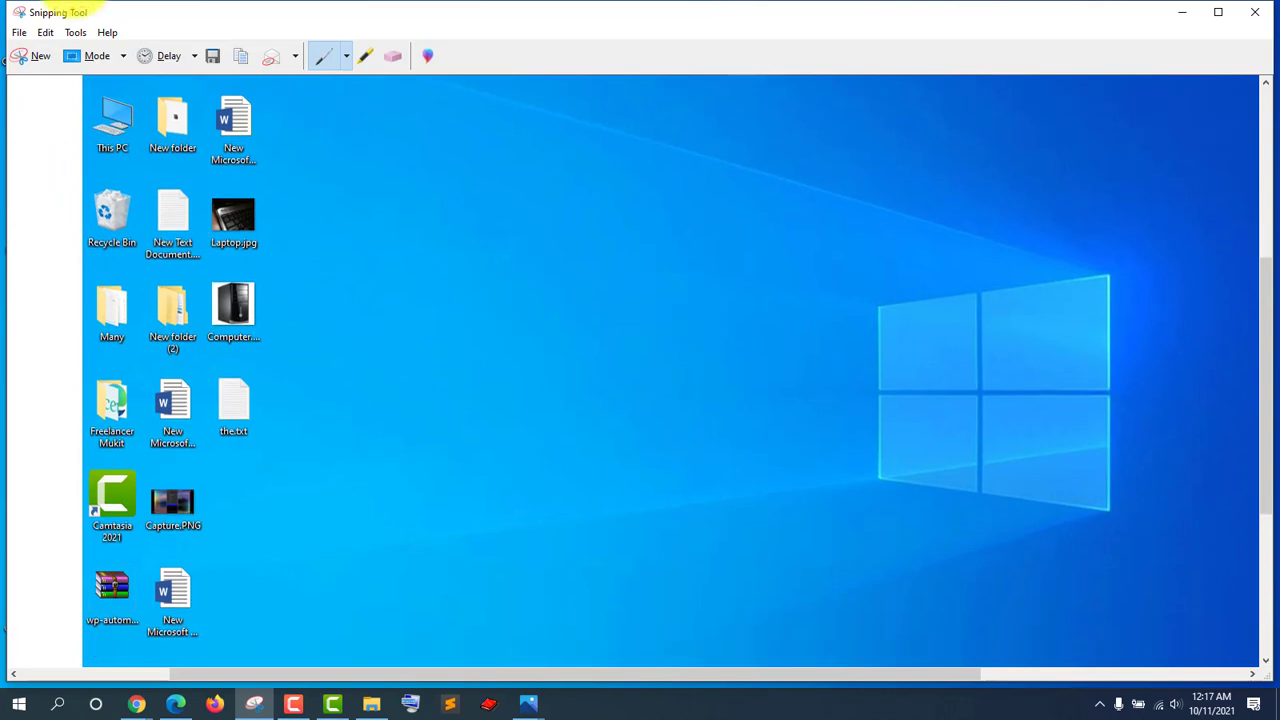
- Save the snip to the desktop as Capturce.PNG without replacing the existing Capture.PNG, and close the Snipping Tool
left_click(15, 34)
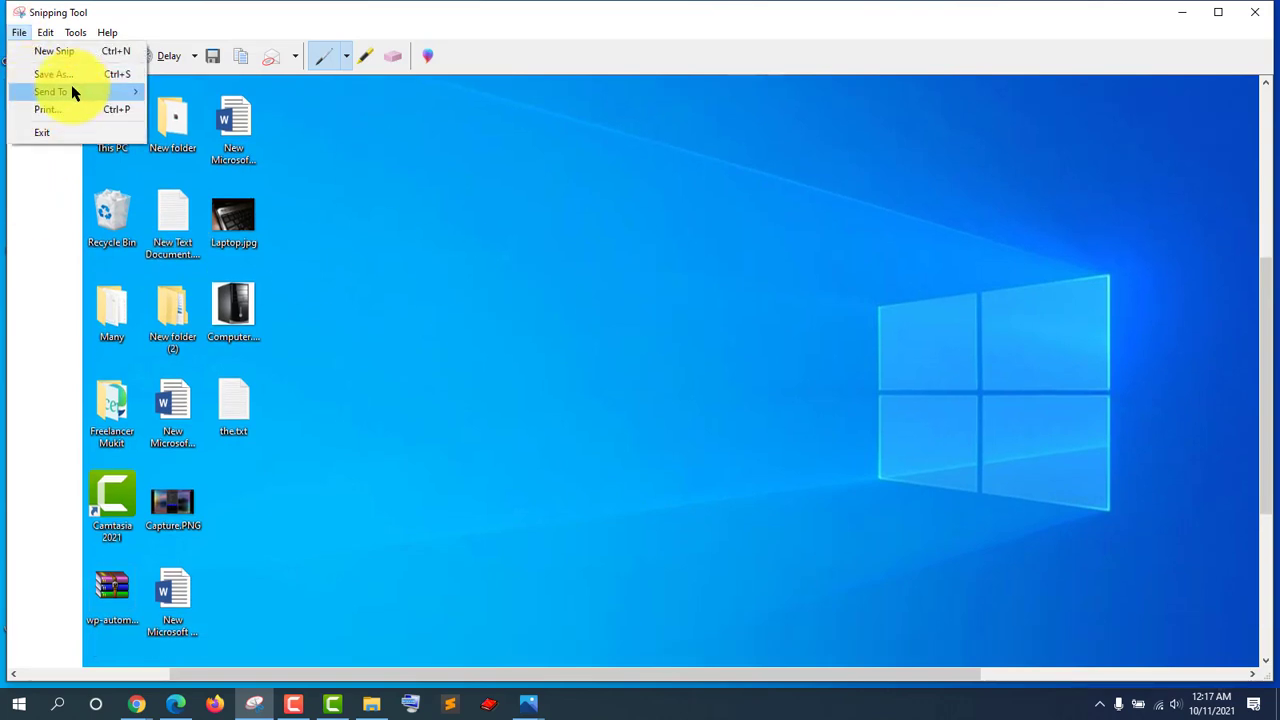
left_click(78, 72)
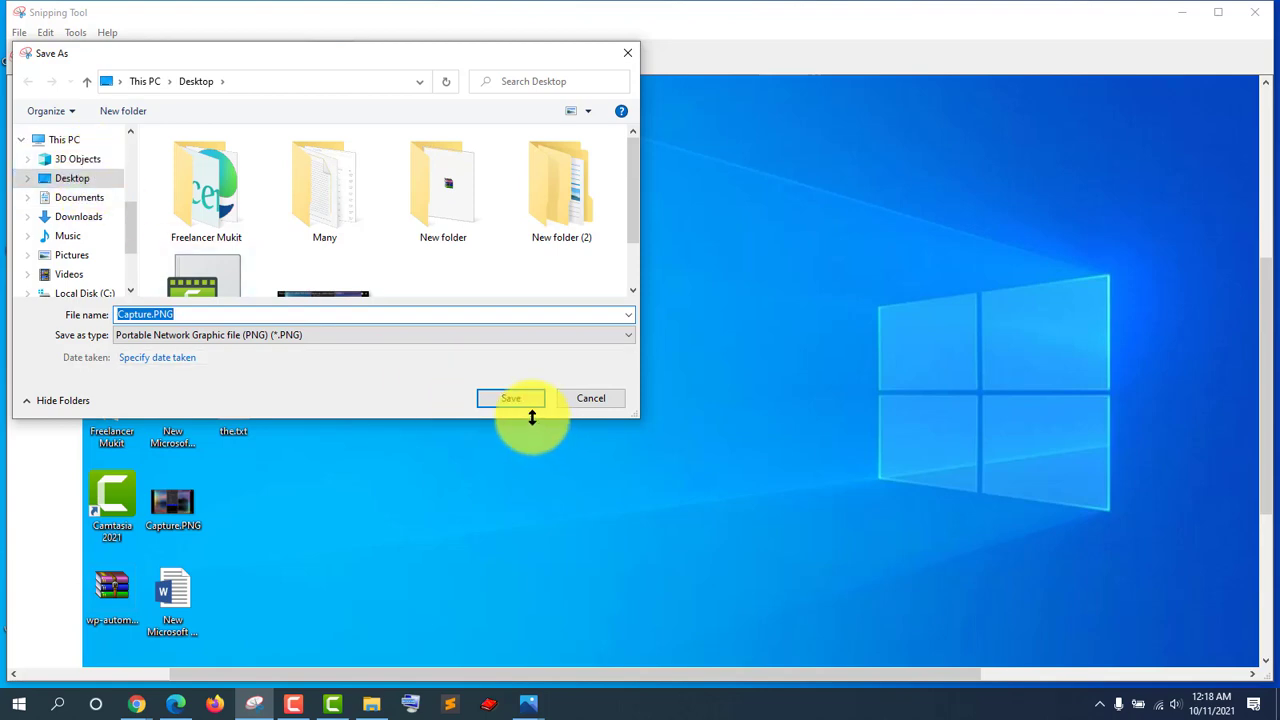
left_click(519, 406)
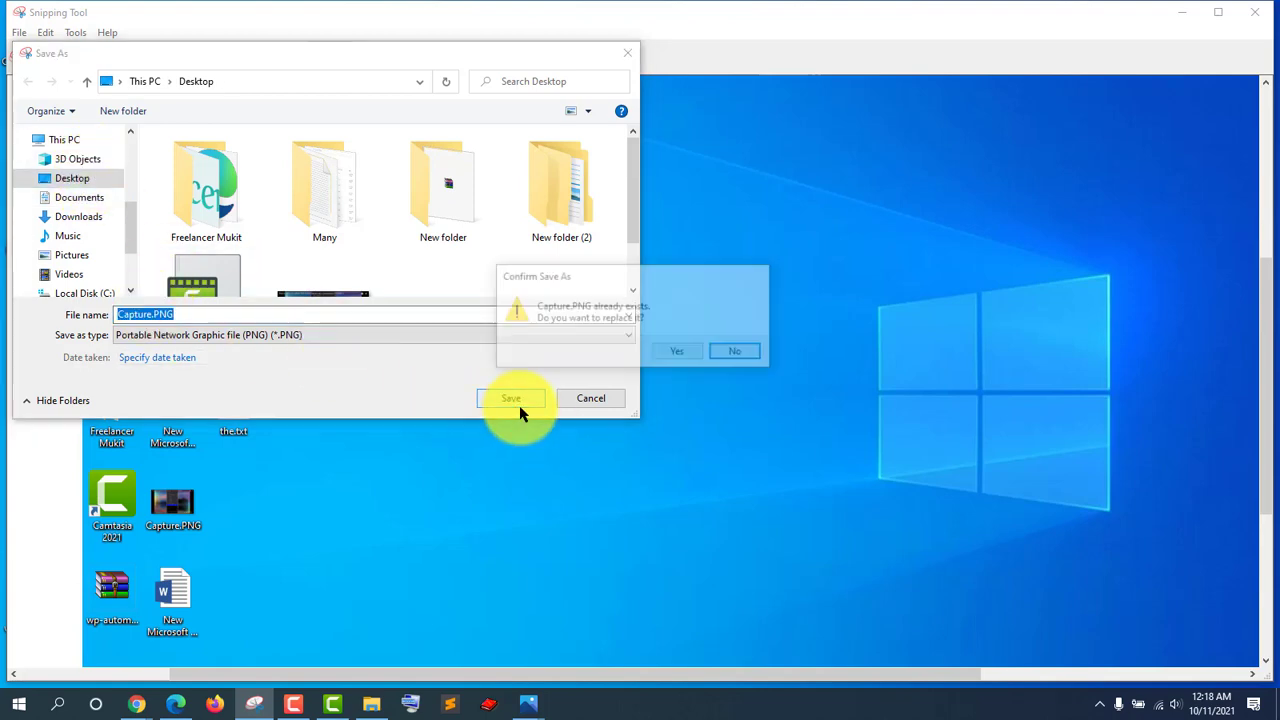
left_click(740, 360)
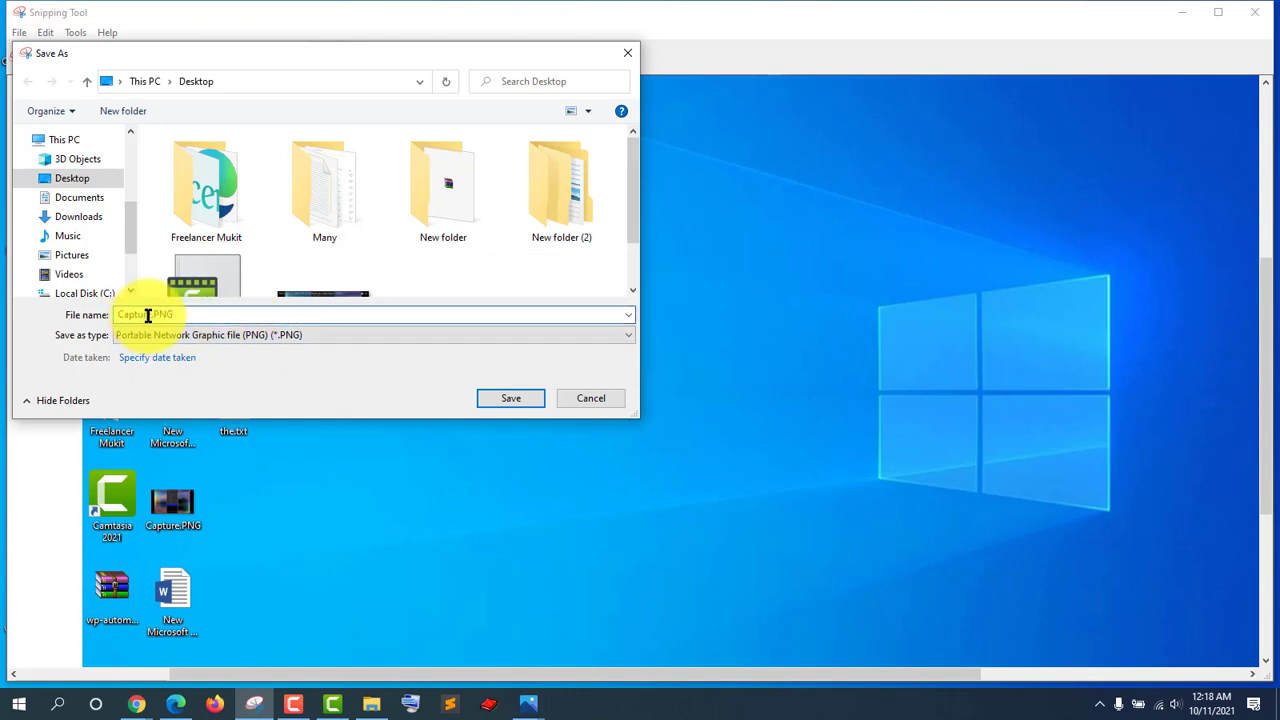
left_click(147, 315)
type("c")
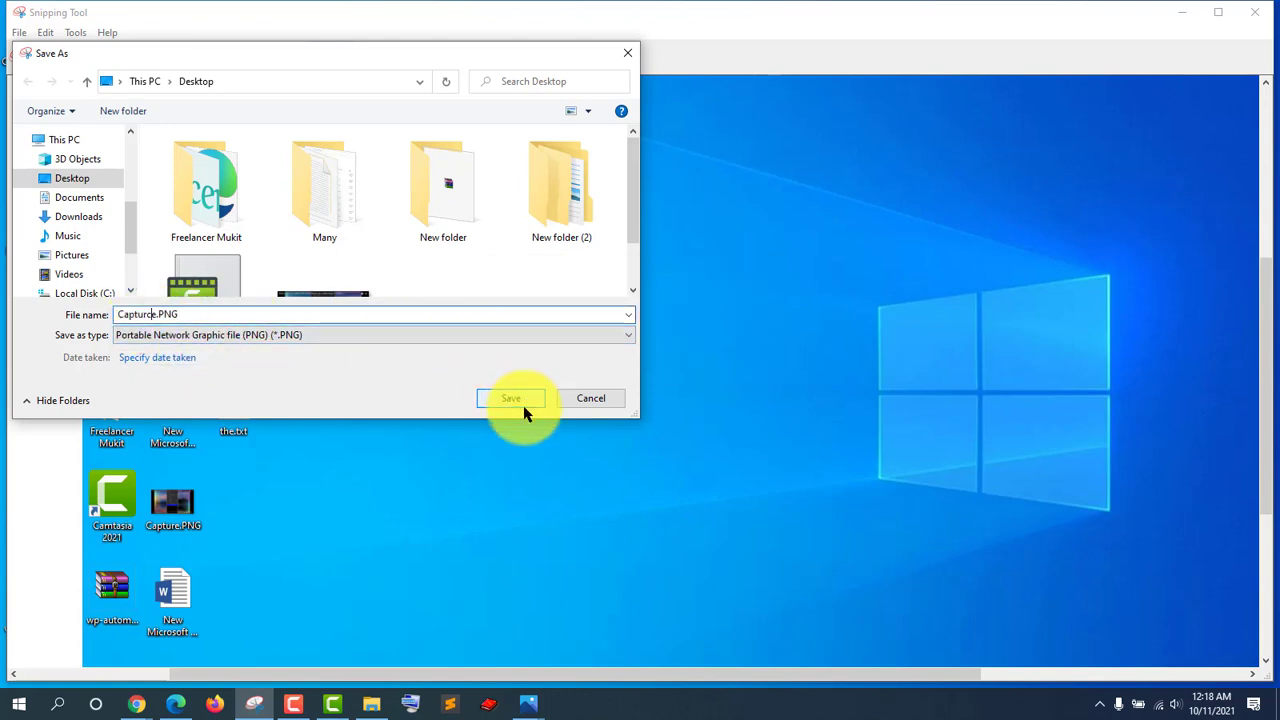
type("c")
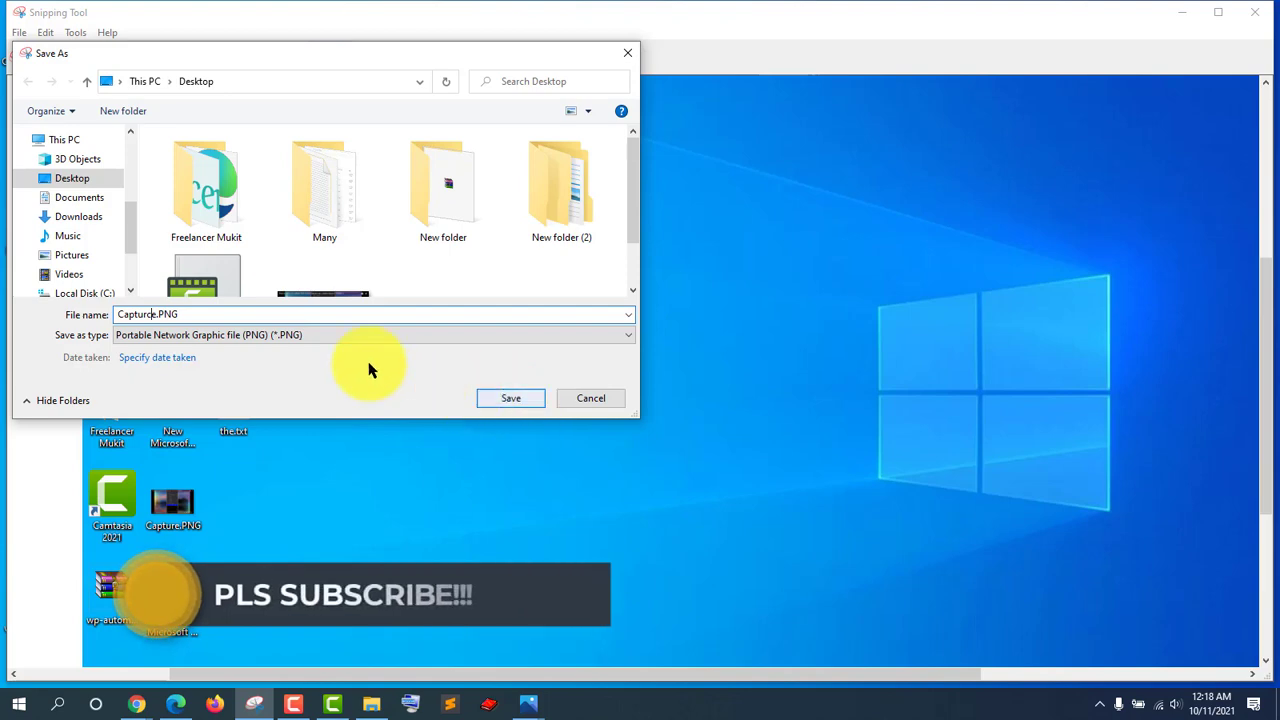
left_click(489, 401)
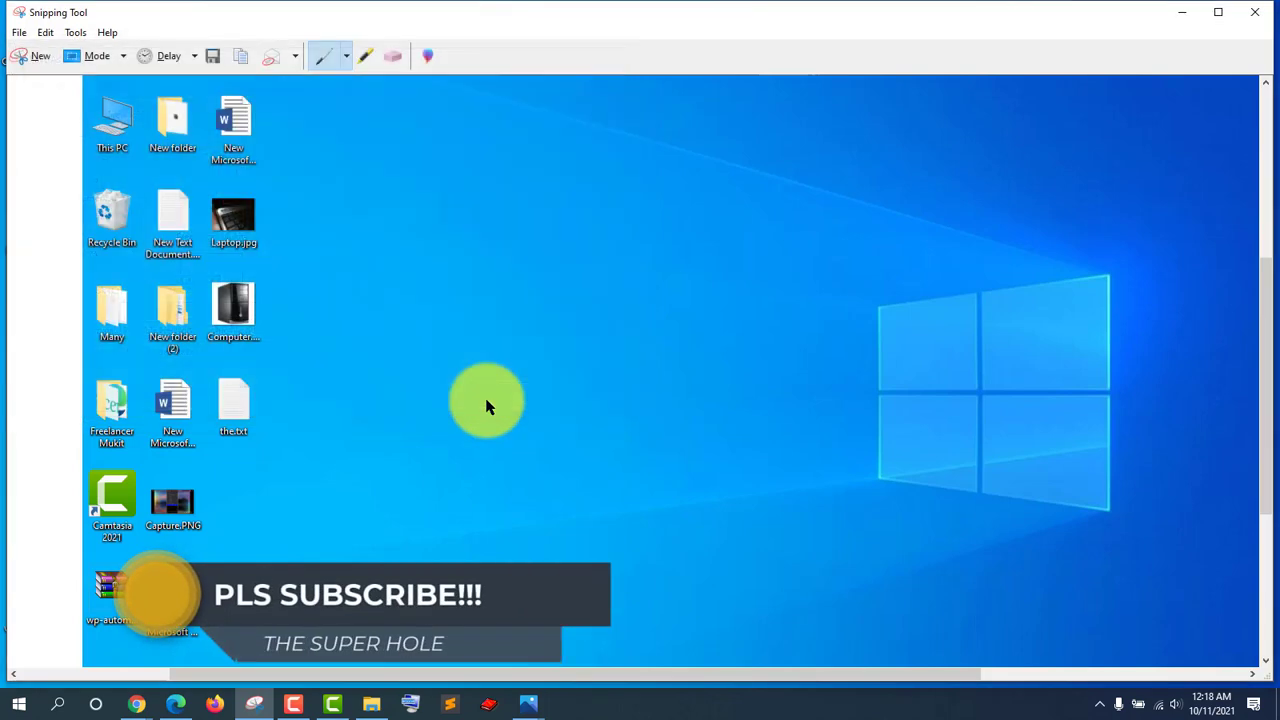
left_click(1258, 12)
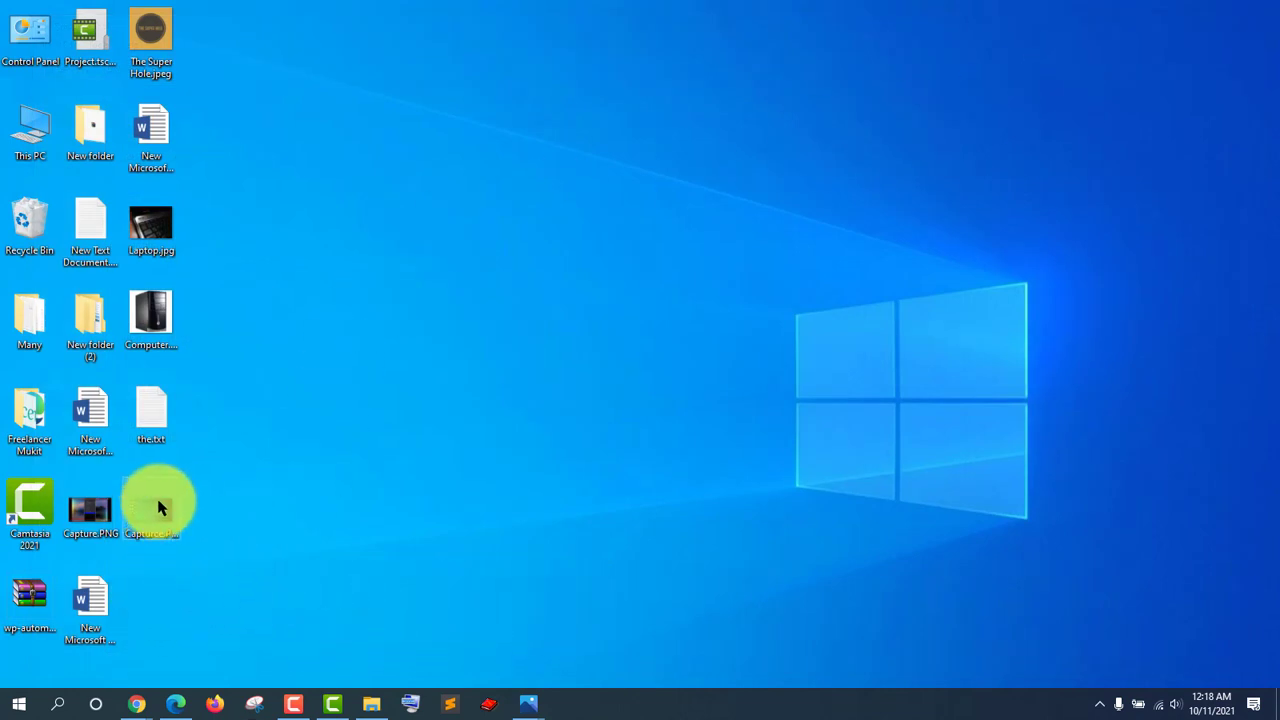
- Browse the Windows Accessories and Windows Administrative Tools groups in the installed apps list
left_click(3, 706)
scroll(103, 414, "down", 10)
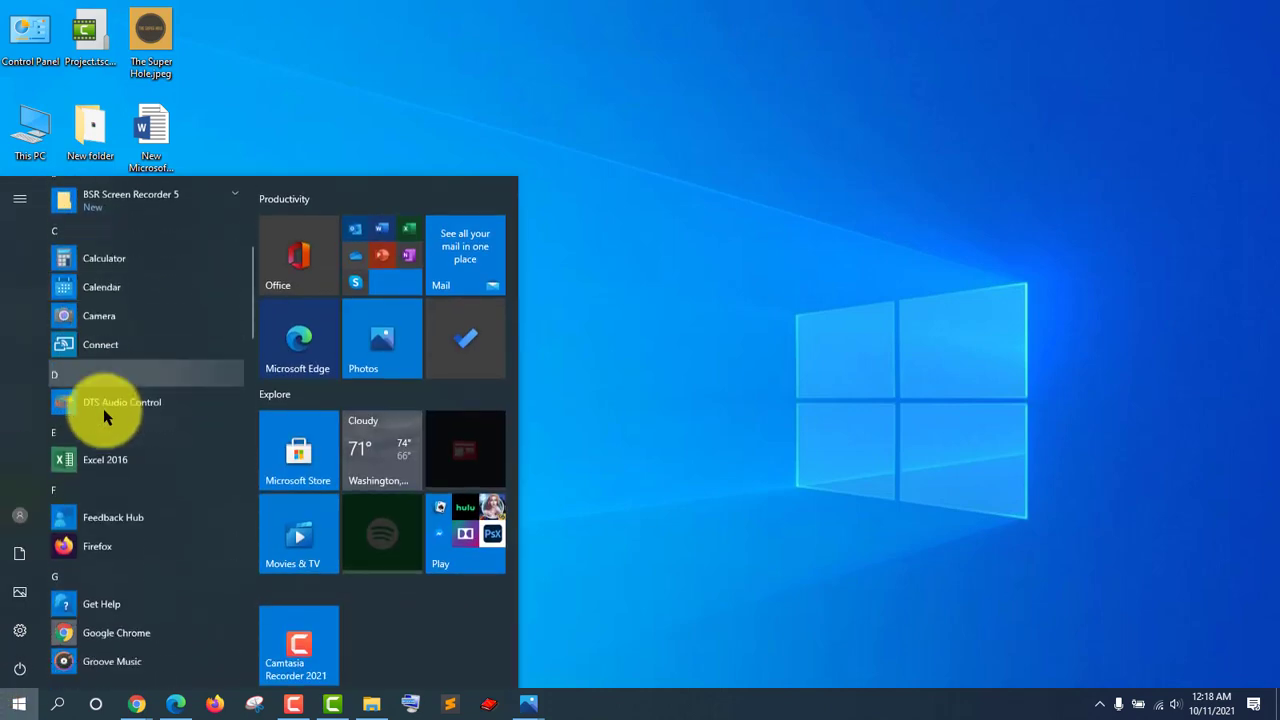
scroll(110, 426, "down", 15)
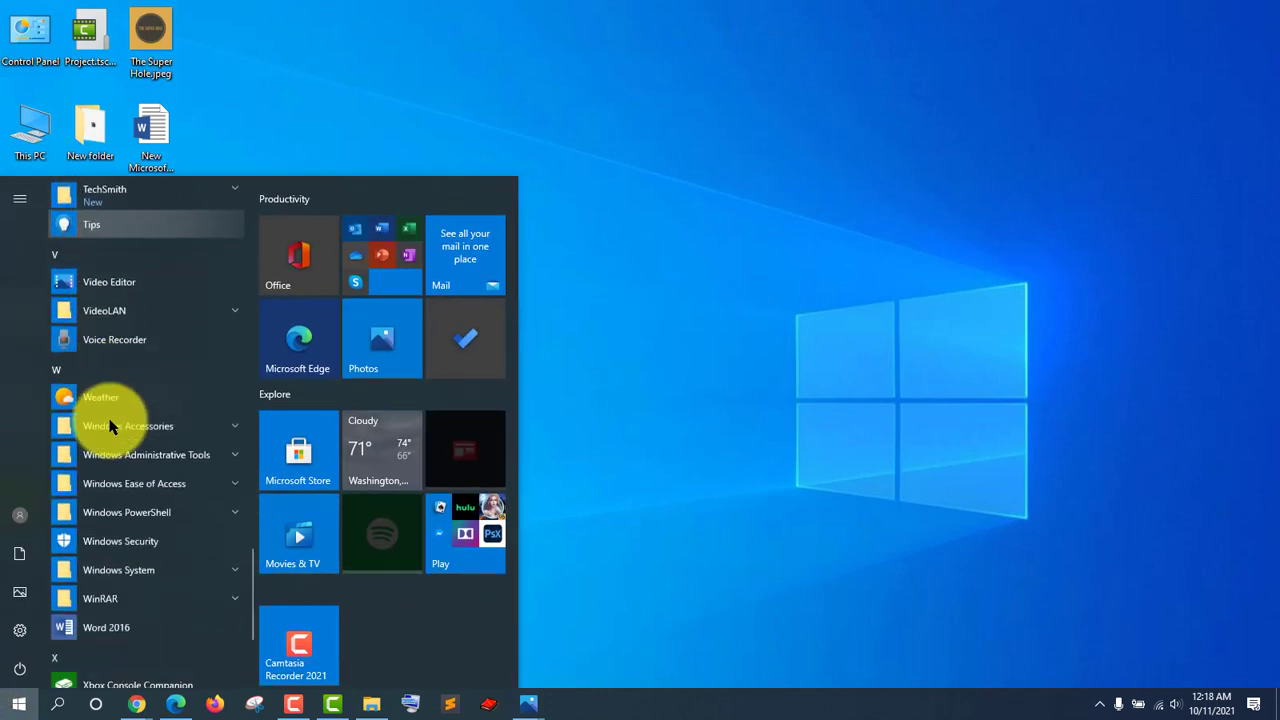
left_click(188, 402)
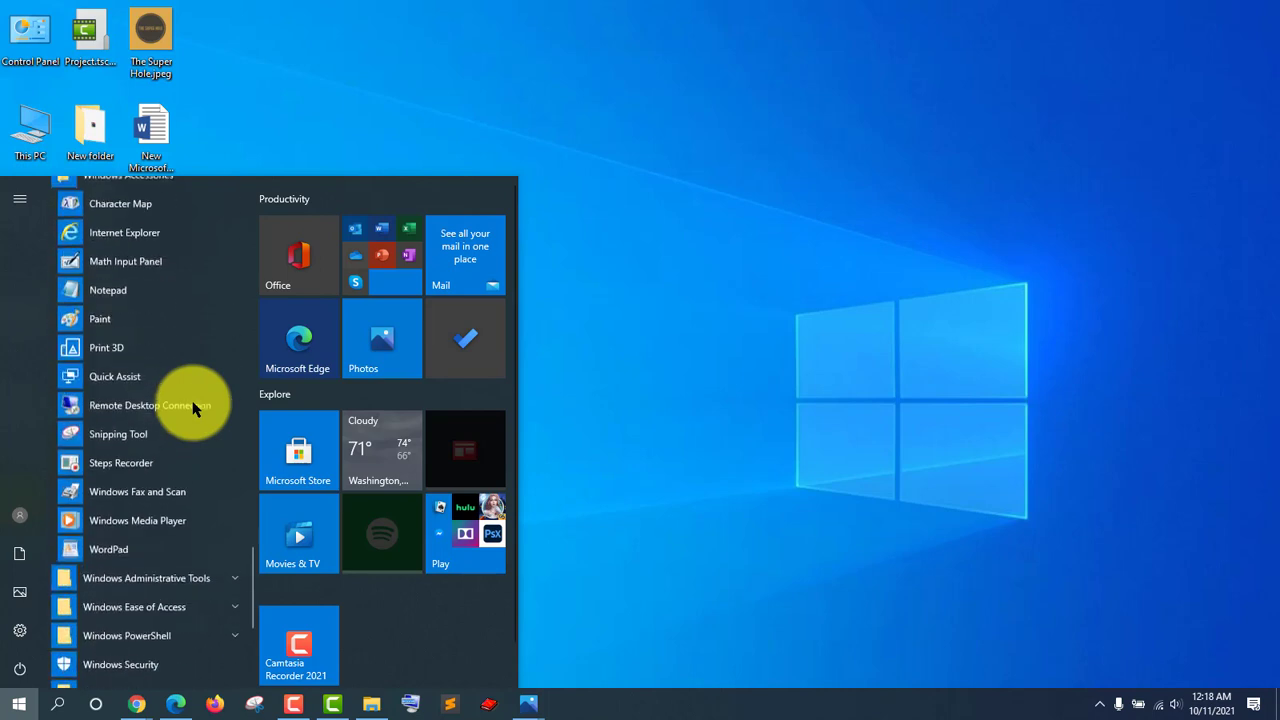
scroll(190, 430, "down", 3)
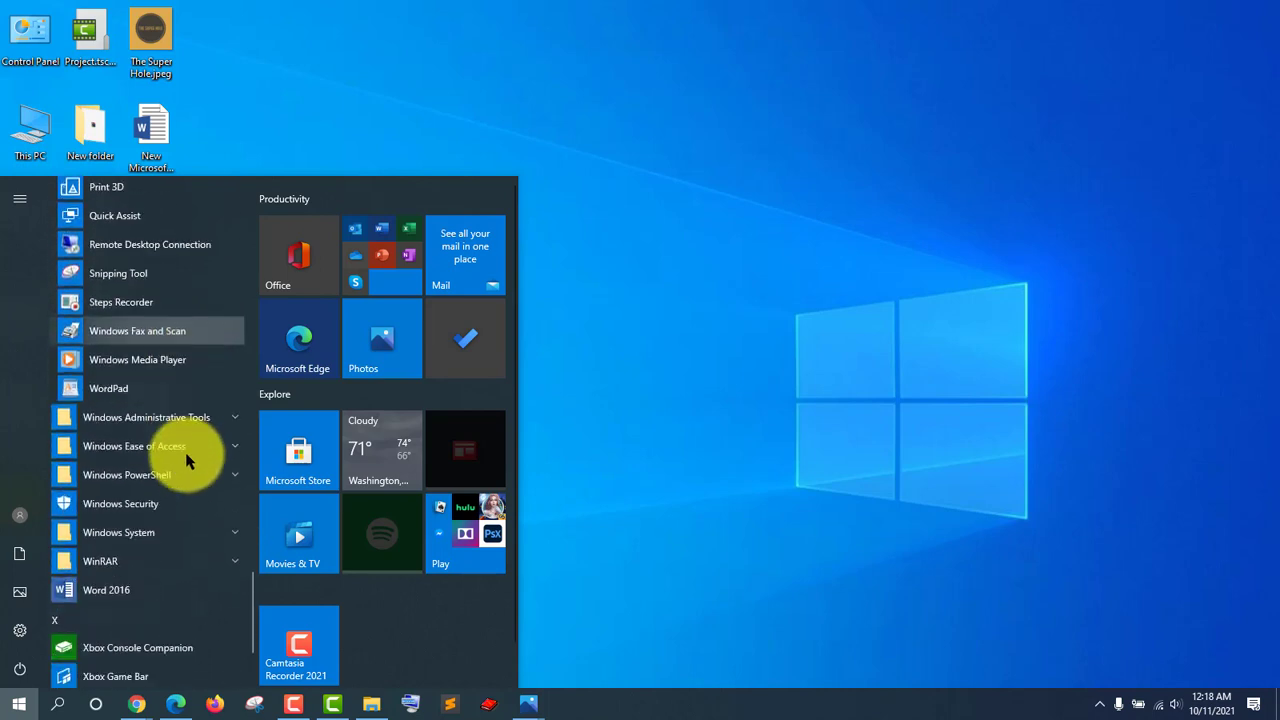
left_click(230, 414)
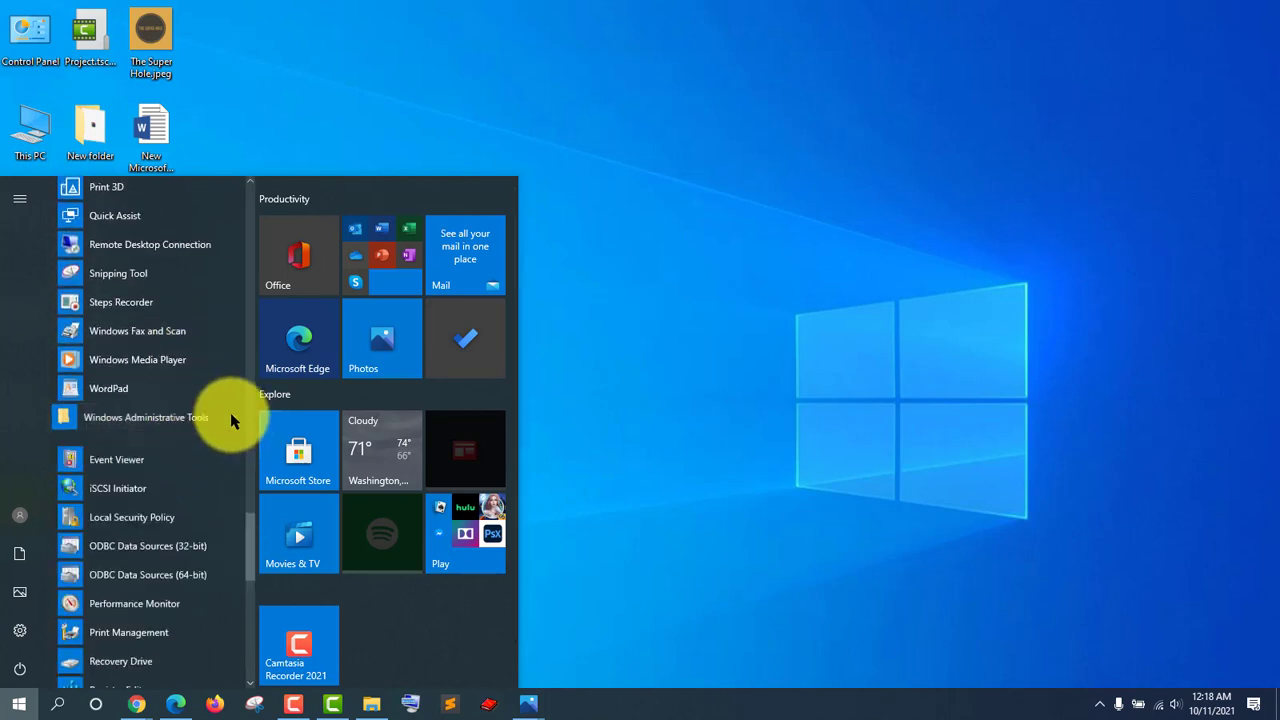
scroll(228, 412, "down", 6)
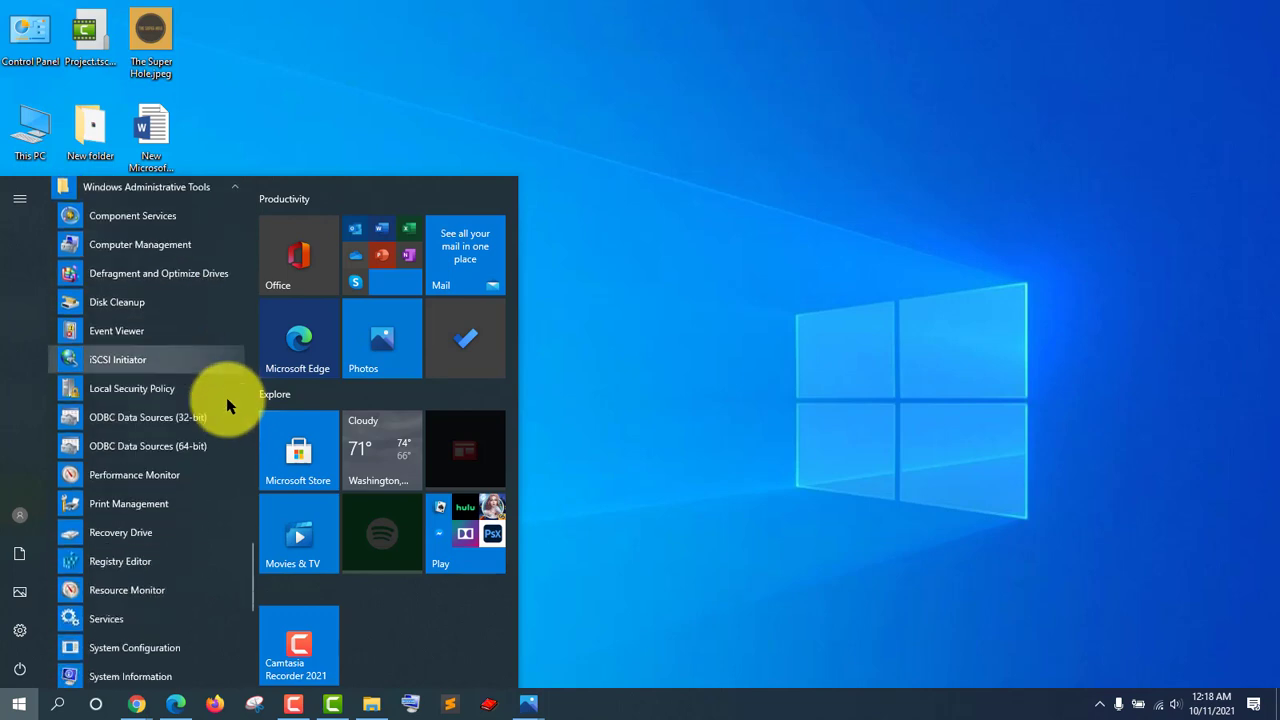
scroll(226, 397, "down", 3)
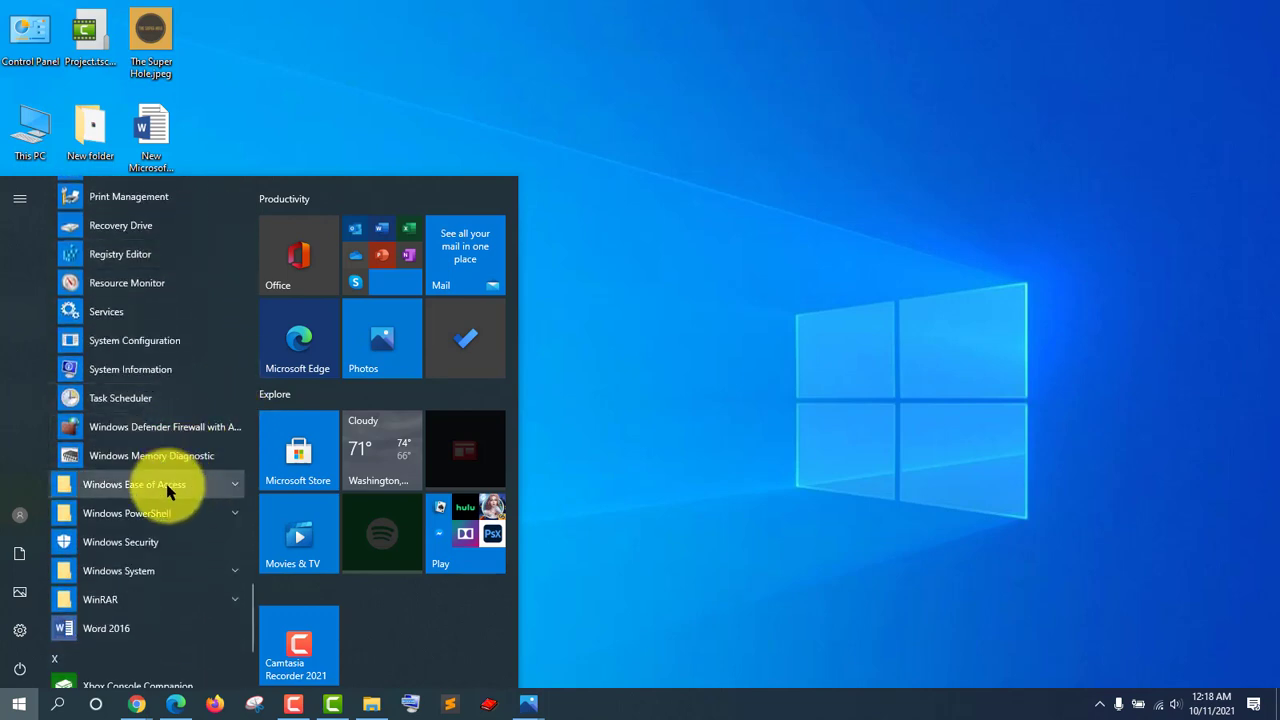
- Open the On-Screen Keyboard from the Windows Ease of Access group and try its s key
left_click(205, 488)
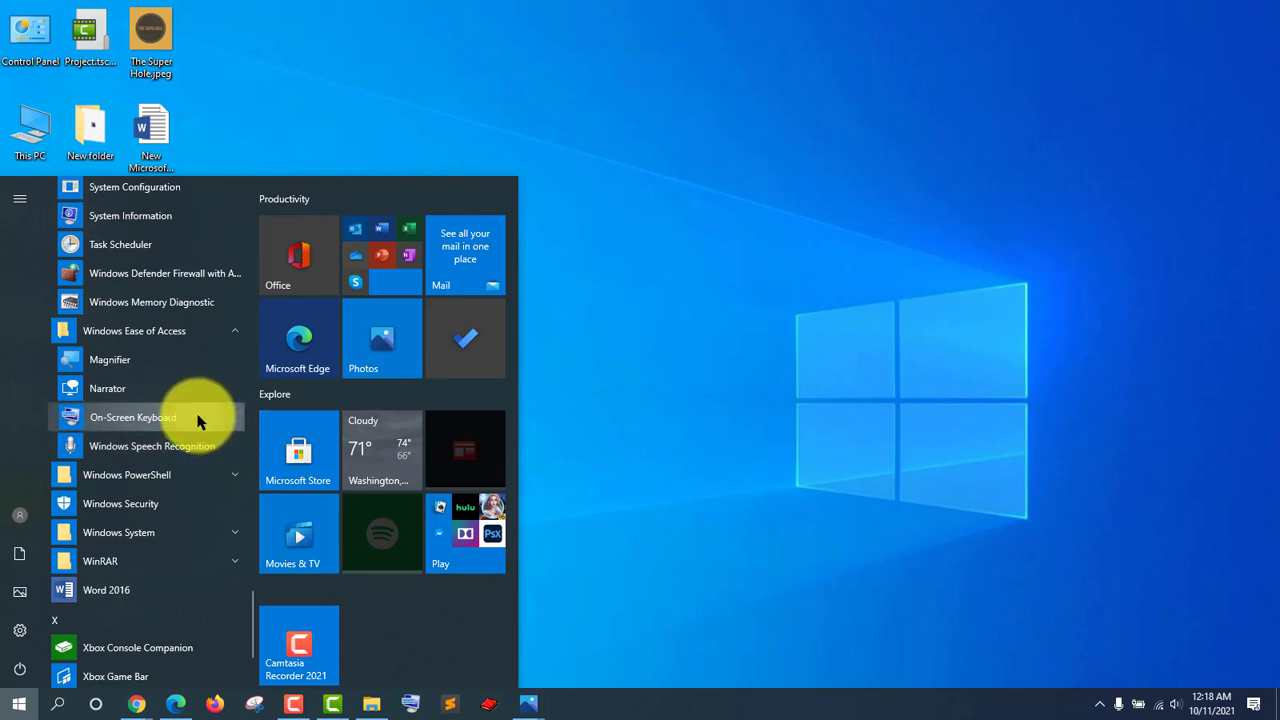
left_click(197, 421)
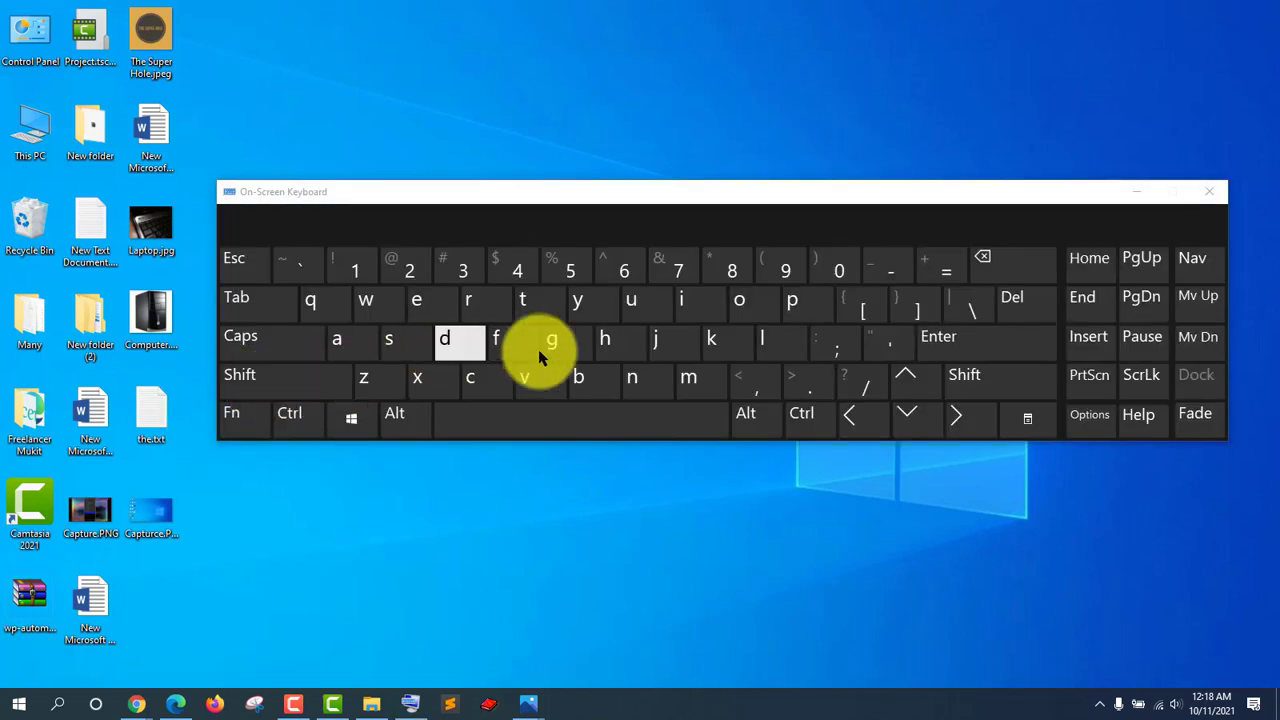
left_click(962, 205)
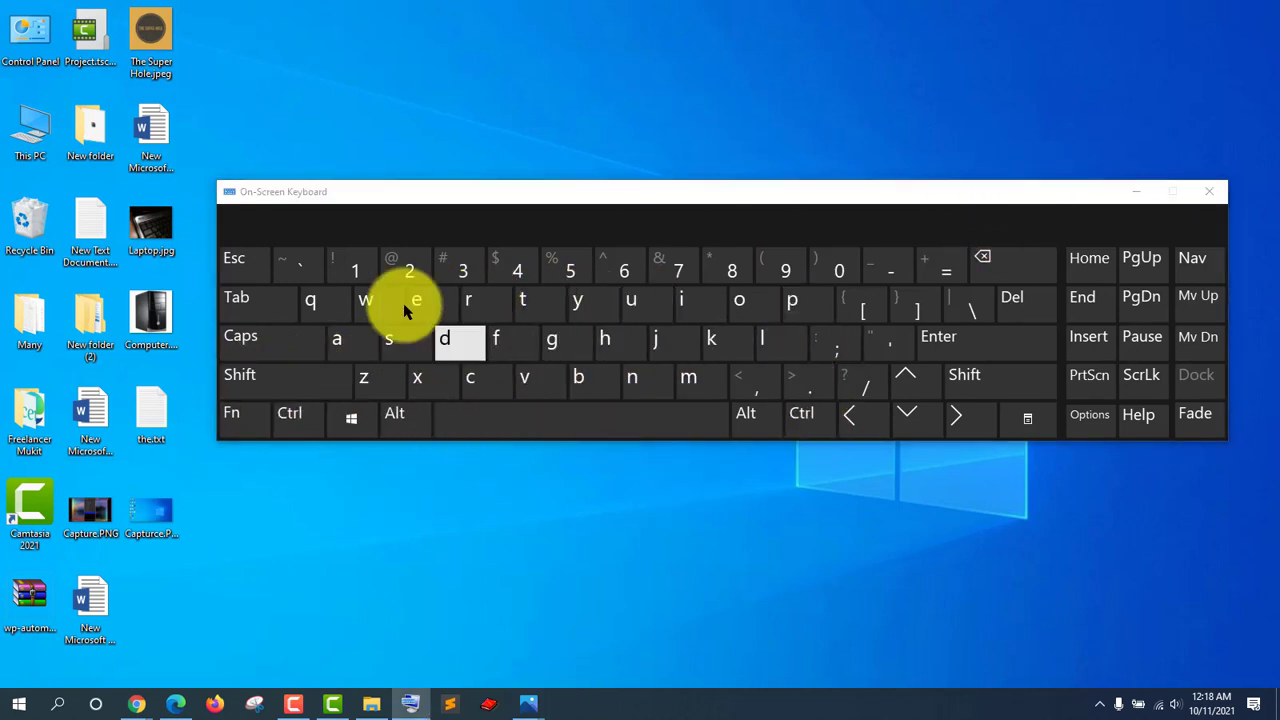
left_click(408, 337)
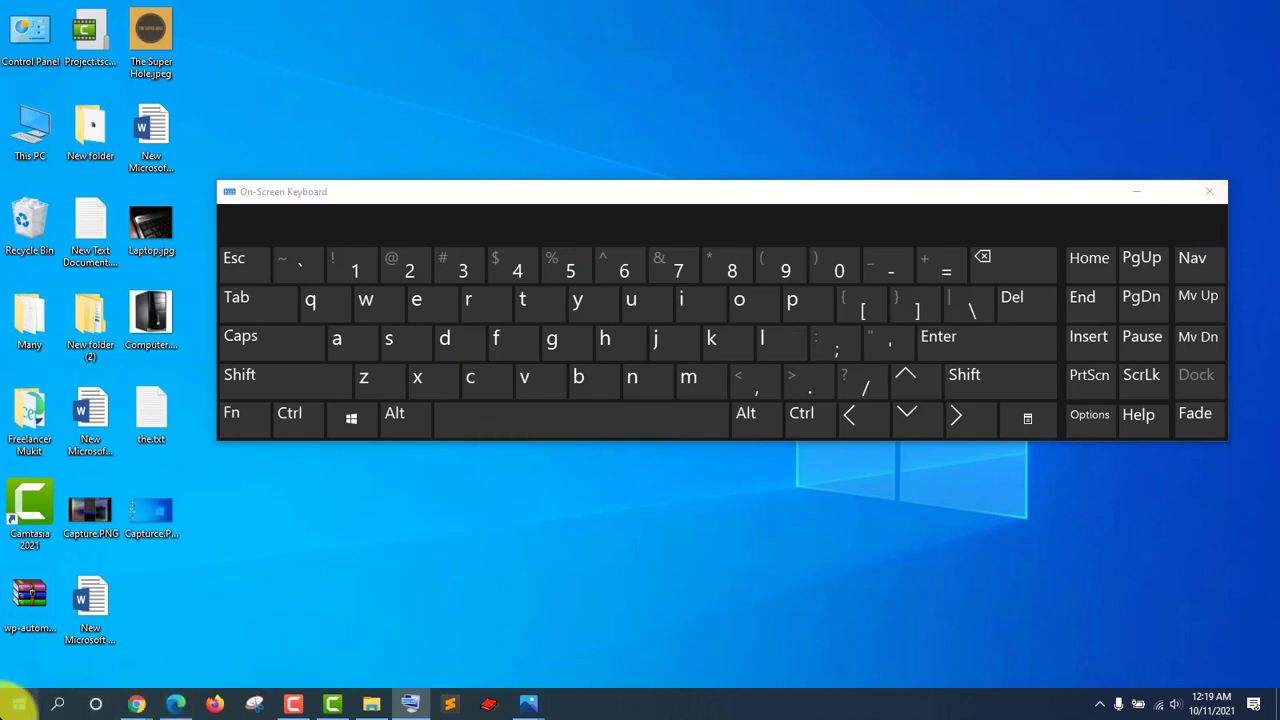
- Close the On-Screen Keyboard and expand the Windows Ease of Access group in the installed apps list to view its tools
left_click(19, 704)
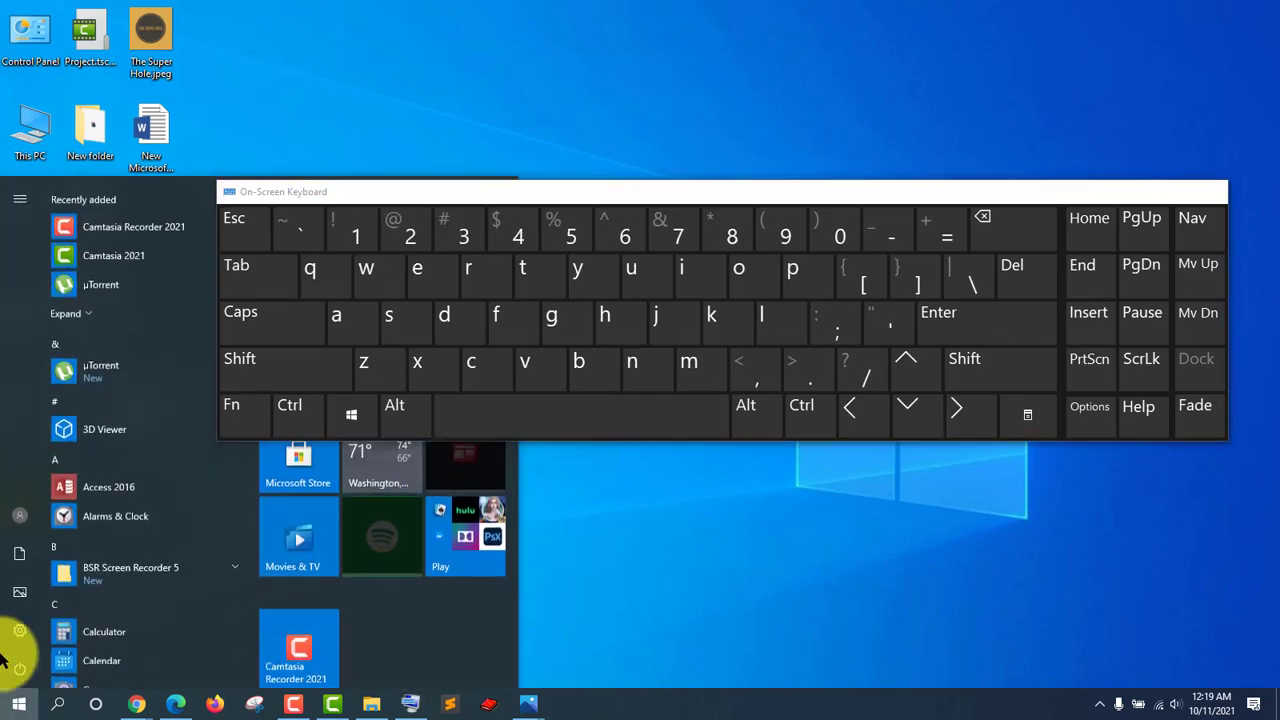
left_click(1212, 191)
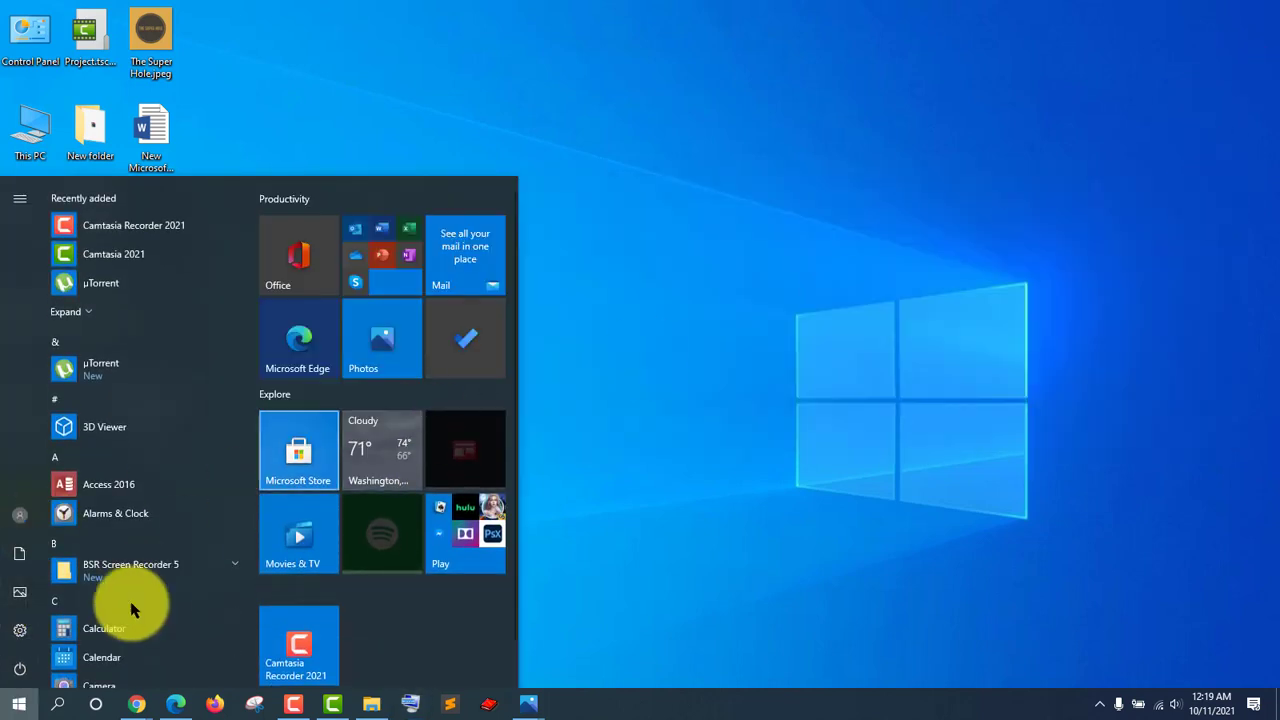
scroll(125, 550, "down", 5)
scroll(130, 482, "down", 15)
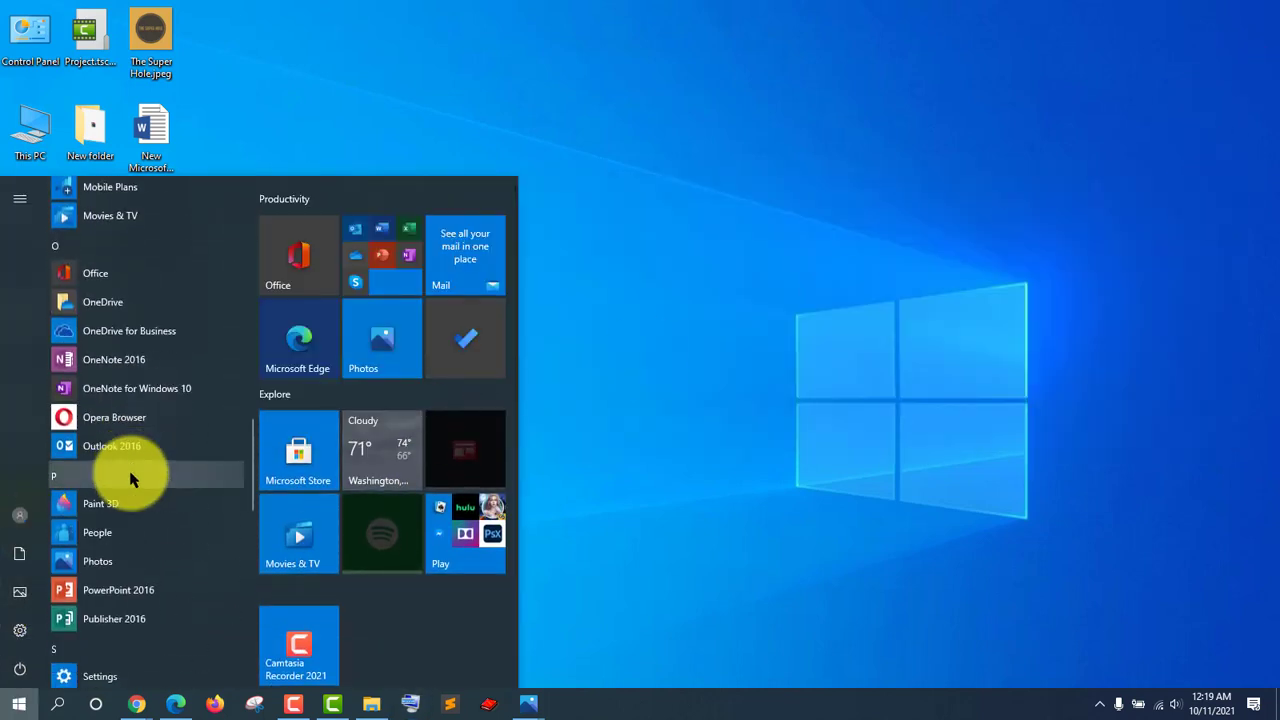
scroll(130, 475, "down", 3)
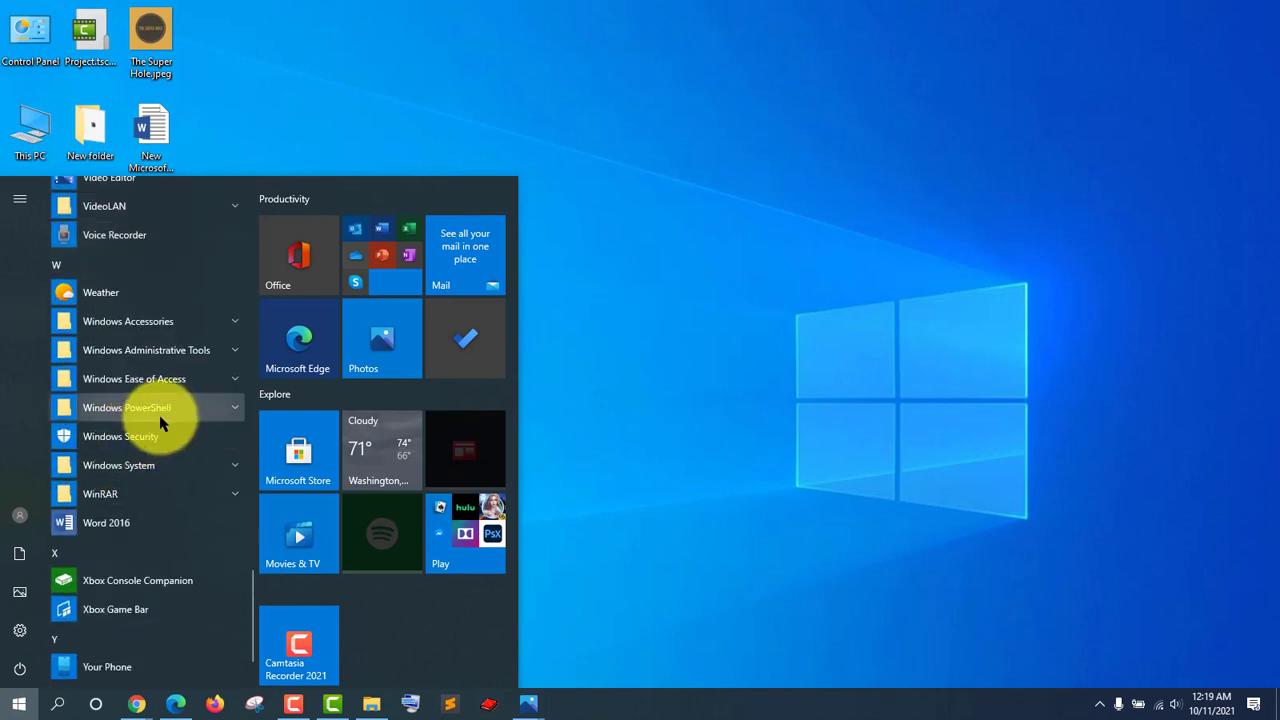
left_click(237, 387)
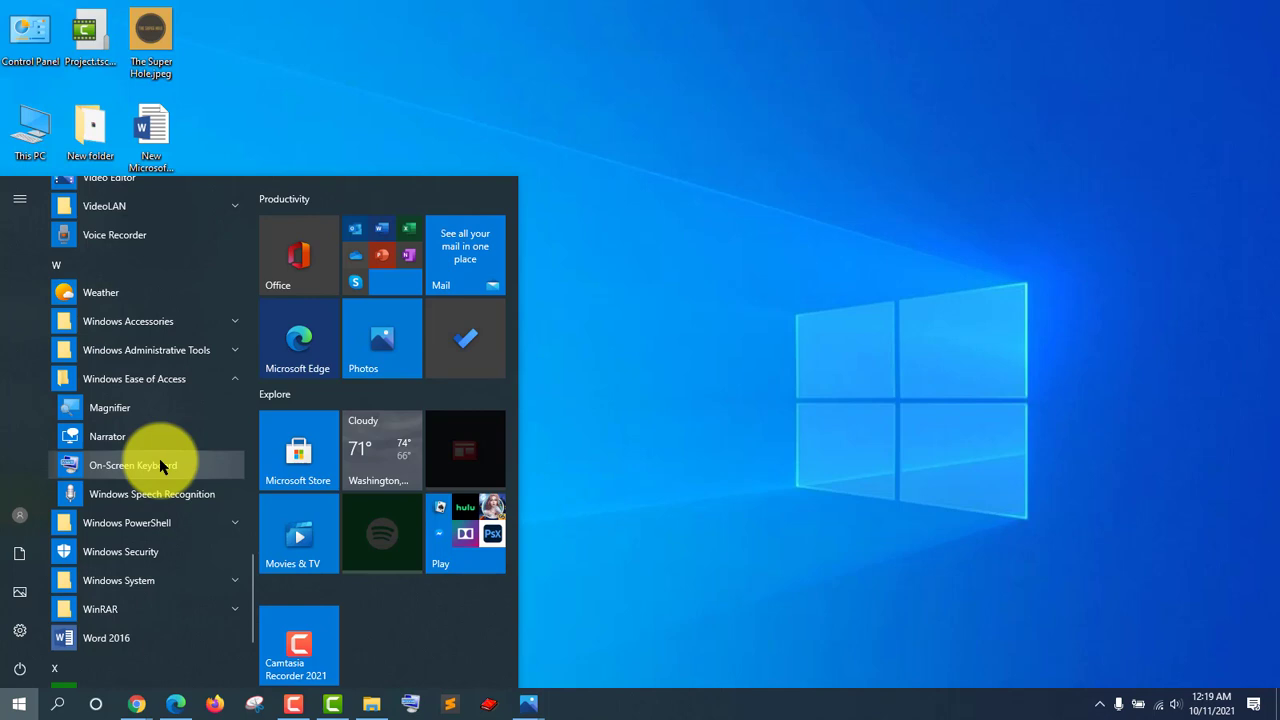
left_click(705, 392)
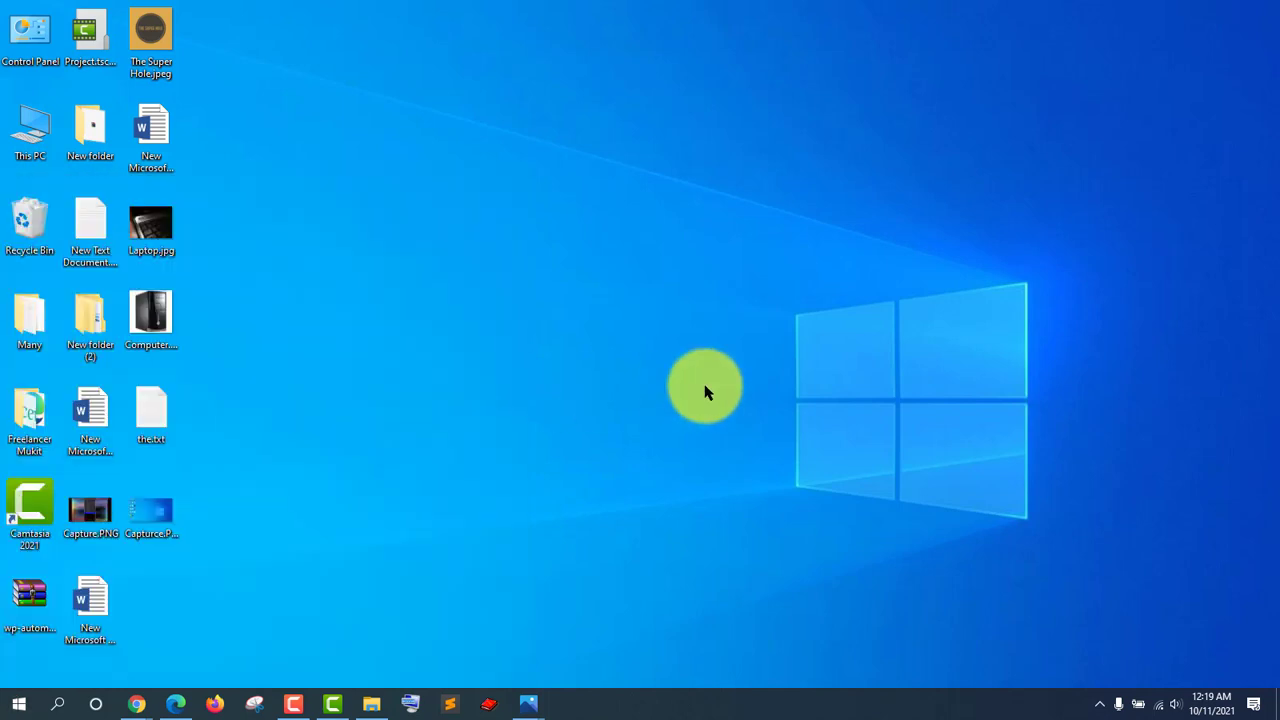
- Refresh the desktop repeatedly, about ten times in a row
right_click(300, 142)
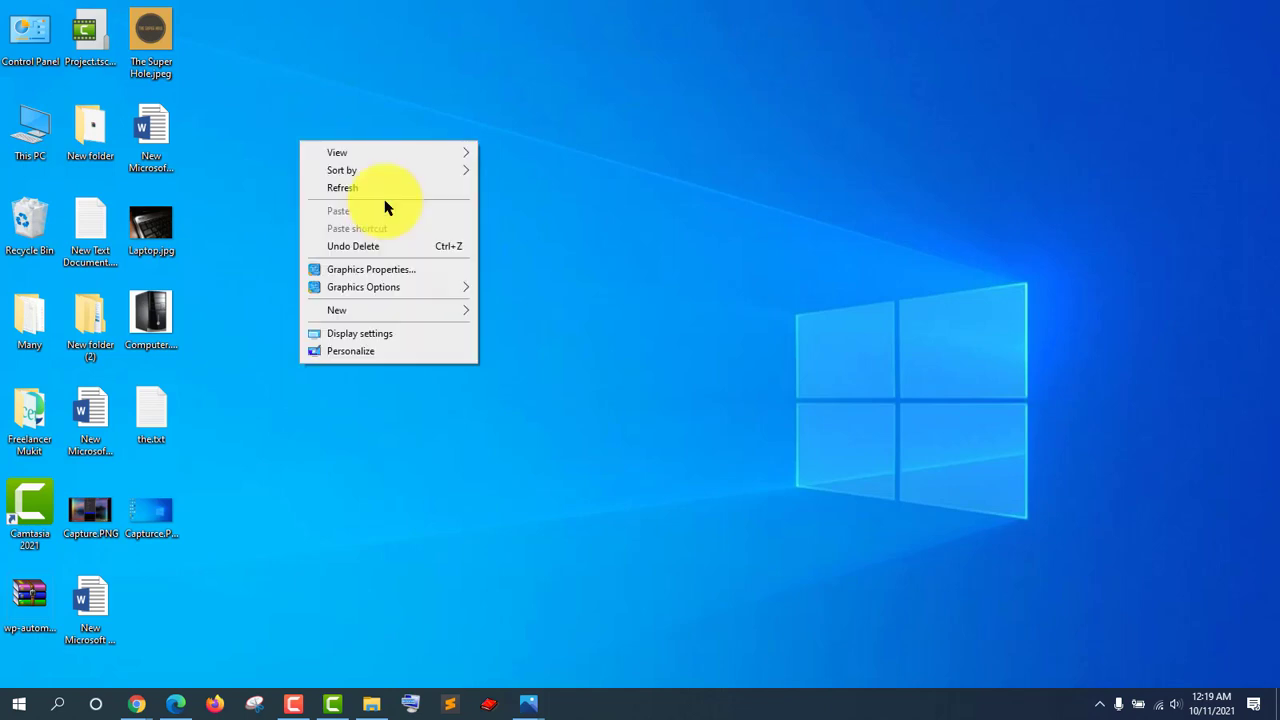
left_click(363, 199)
right_click(429, 154)
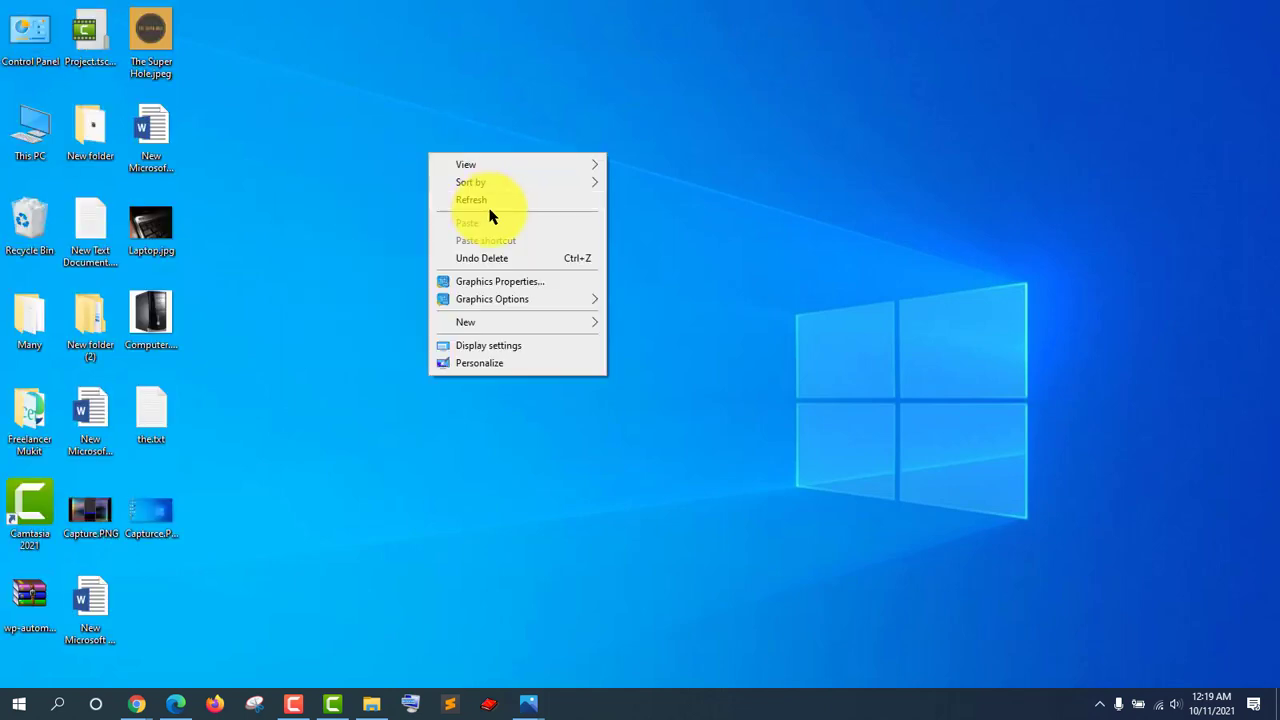
left_click(490, 205)
right_click(374, 198)
left_click(434, 251)
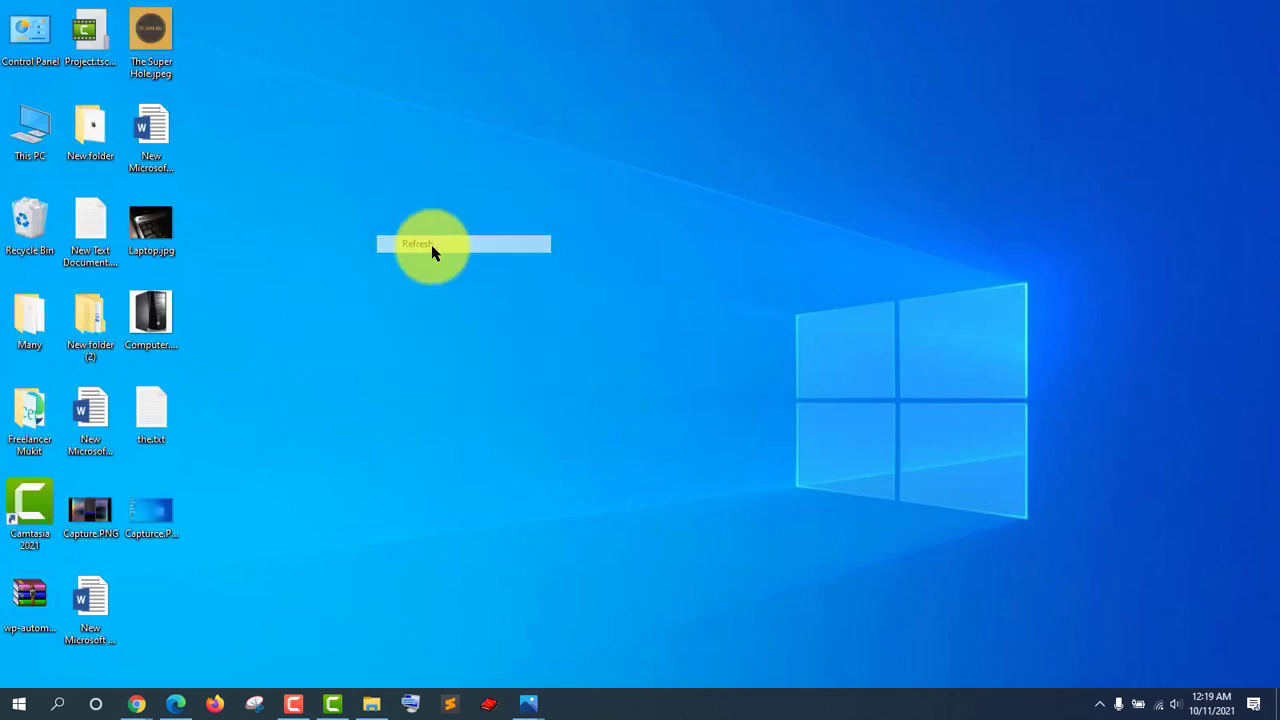
right_click(421, 201)
left_click(471, 250)
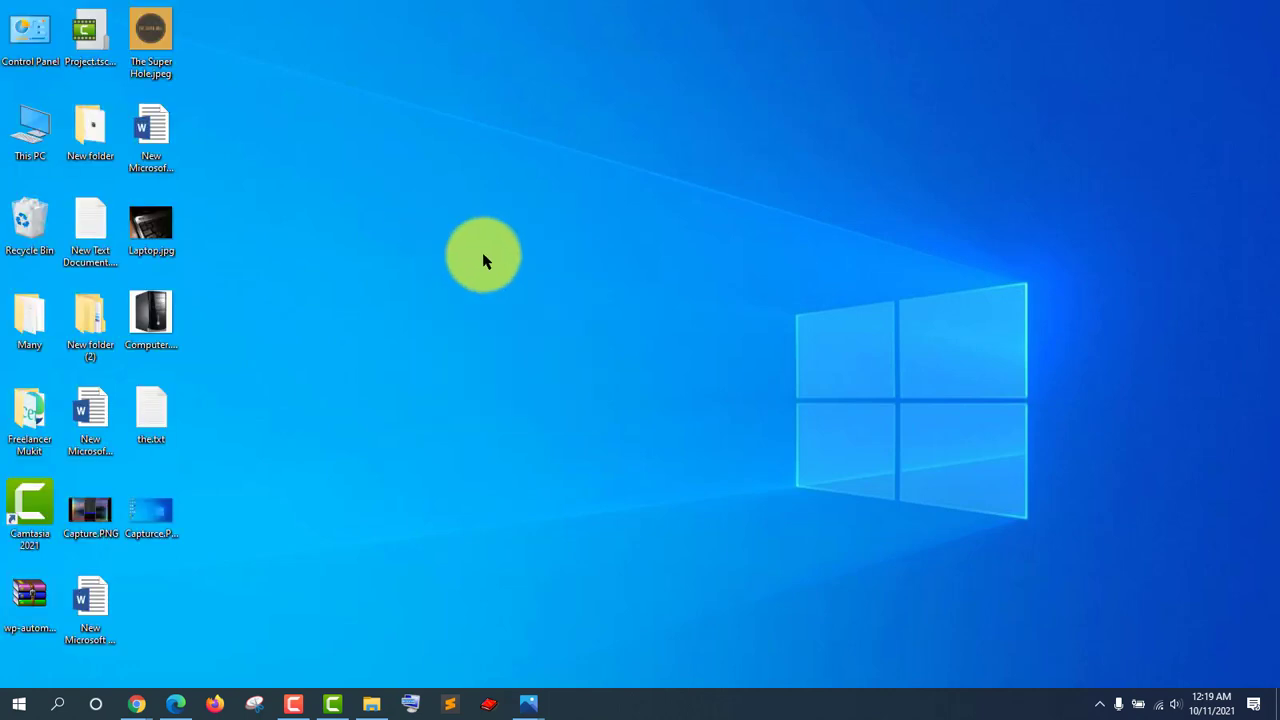
right_click(427, 213)
left_click(500, 262)
right_click(423, 206)
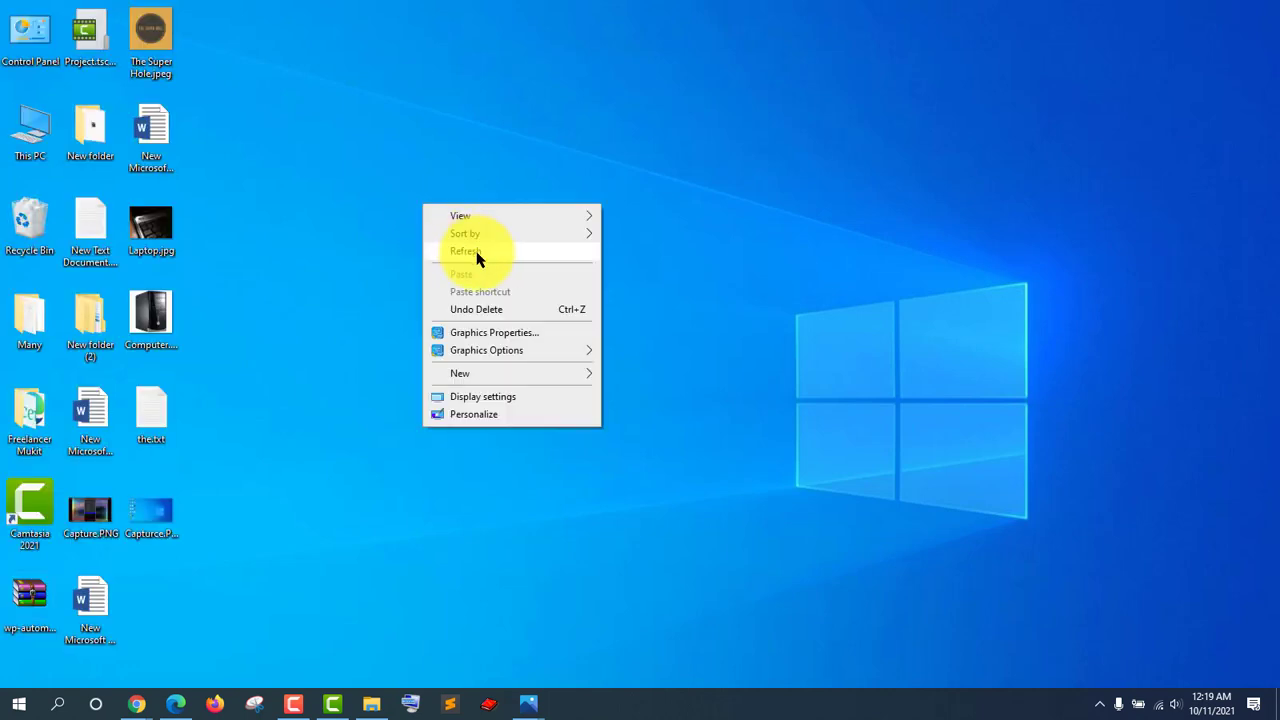
left_click(477, 258)
right_click(418, 190)
left_click(474, 240)
right_click(375, 188)
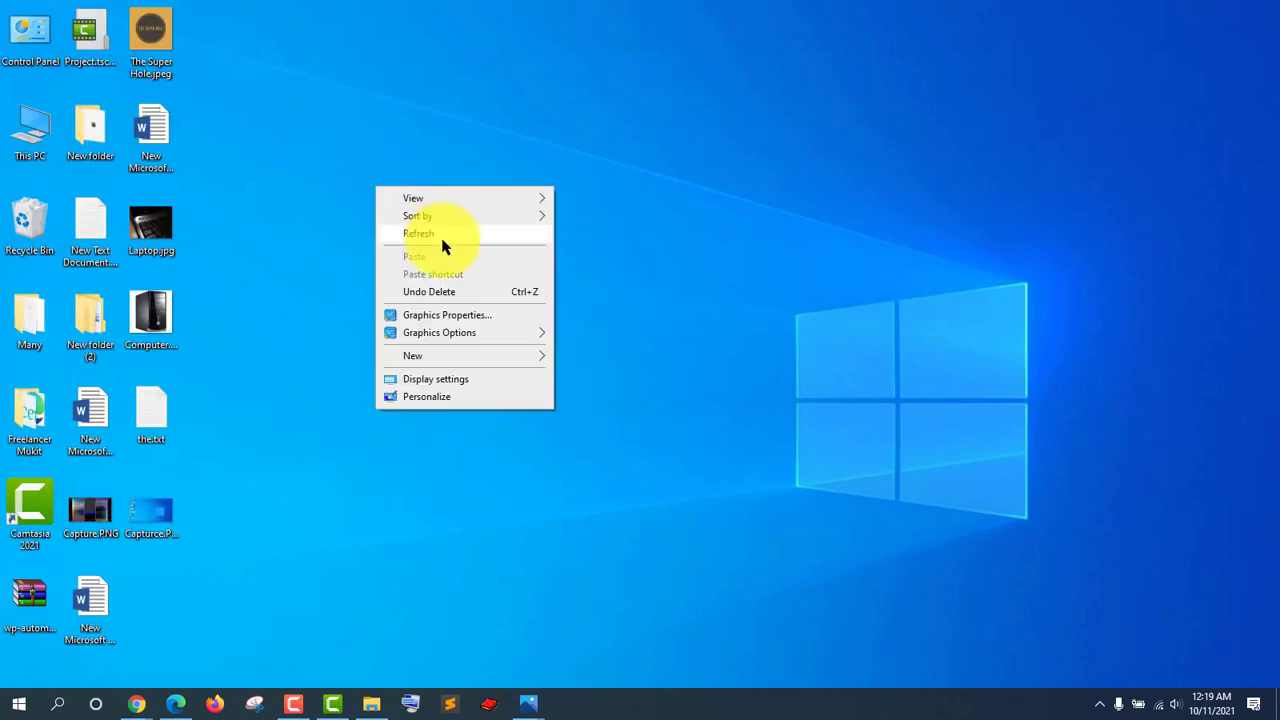
left_click(443, 238)
right_click(383, 176)
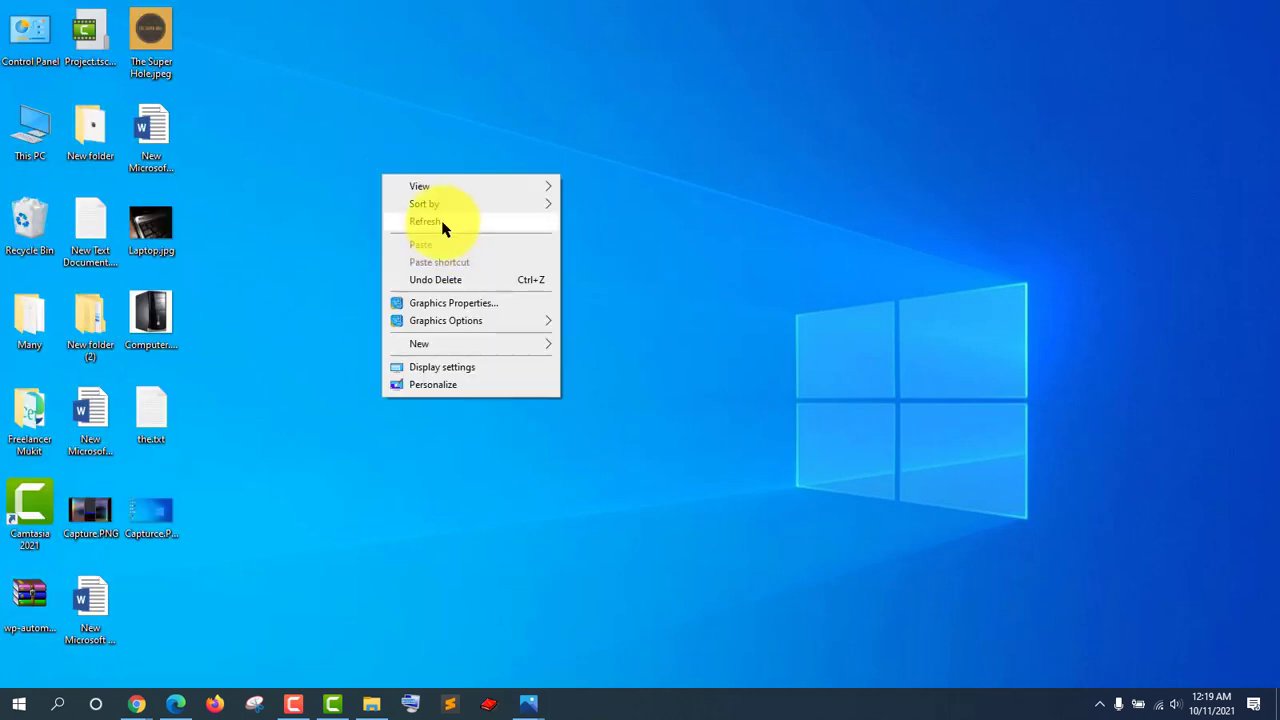
left_click(443, 226)
right_click(428, 200)
left_click(481, 247)
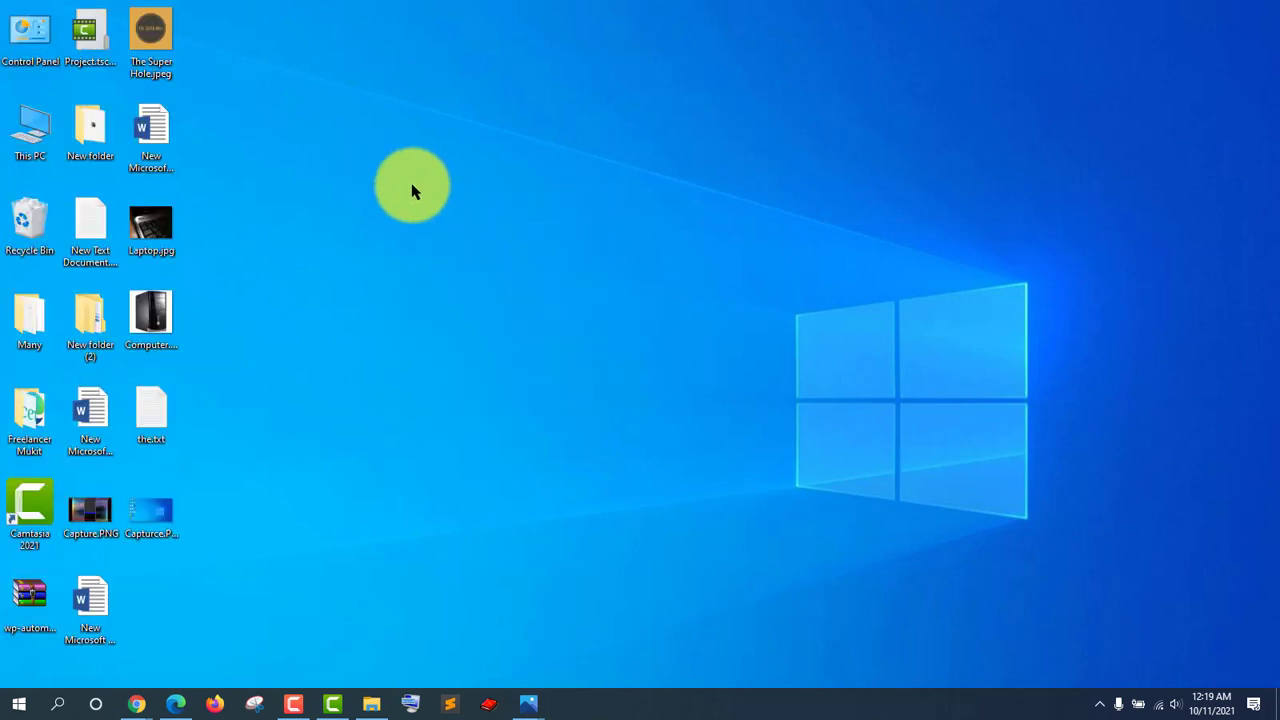
- Create a new folder in the empty desktop area and keep its default name
right_click(413, 190)
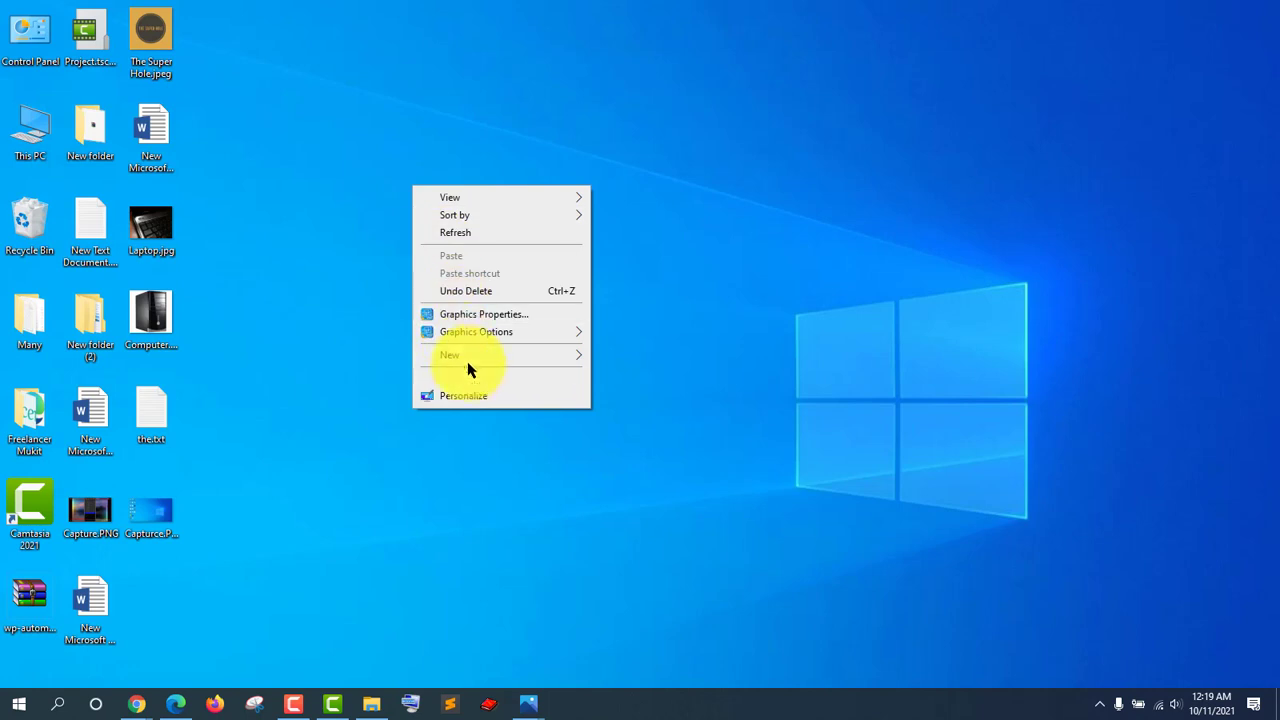
mouse_move(472, 365)
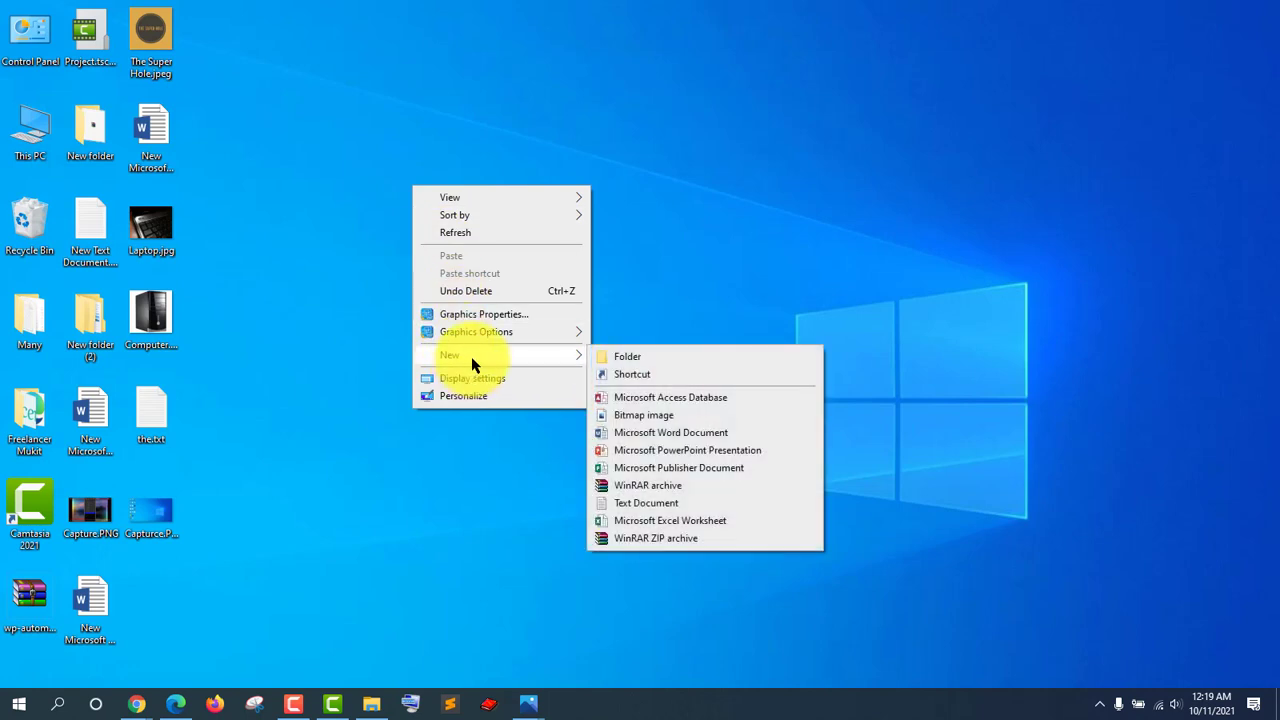
left_click(627, 358)
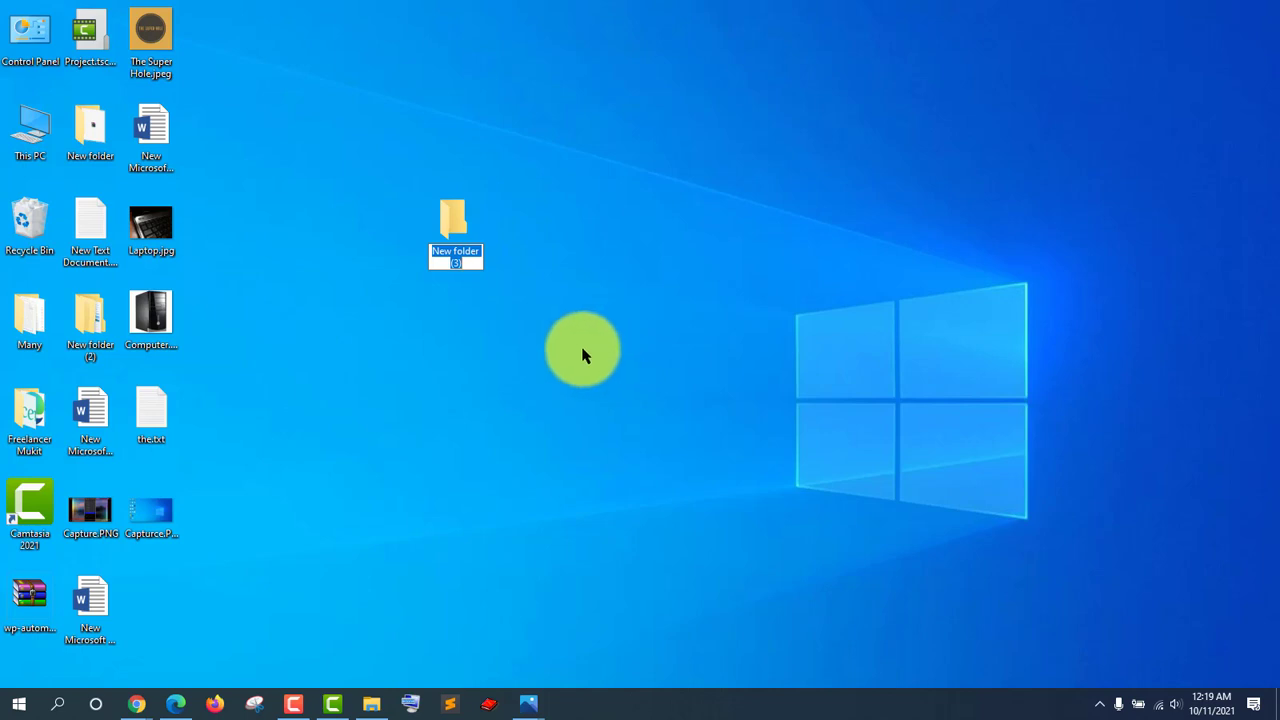
left_click(466, 276)
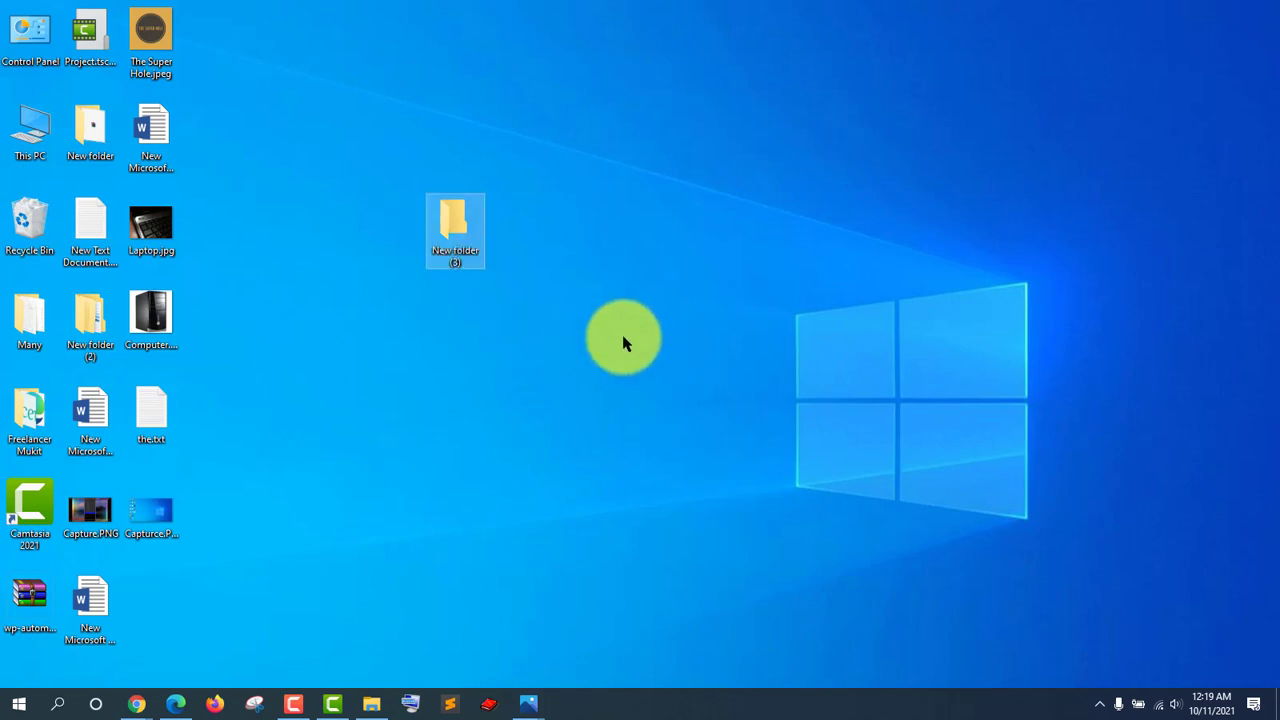
- Rename the new desktop folder as Image
right_click(447, 247)
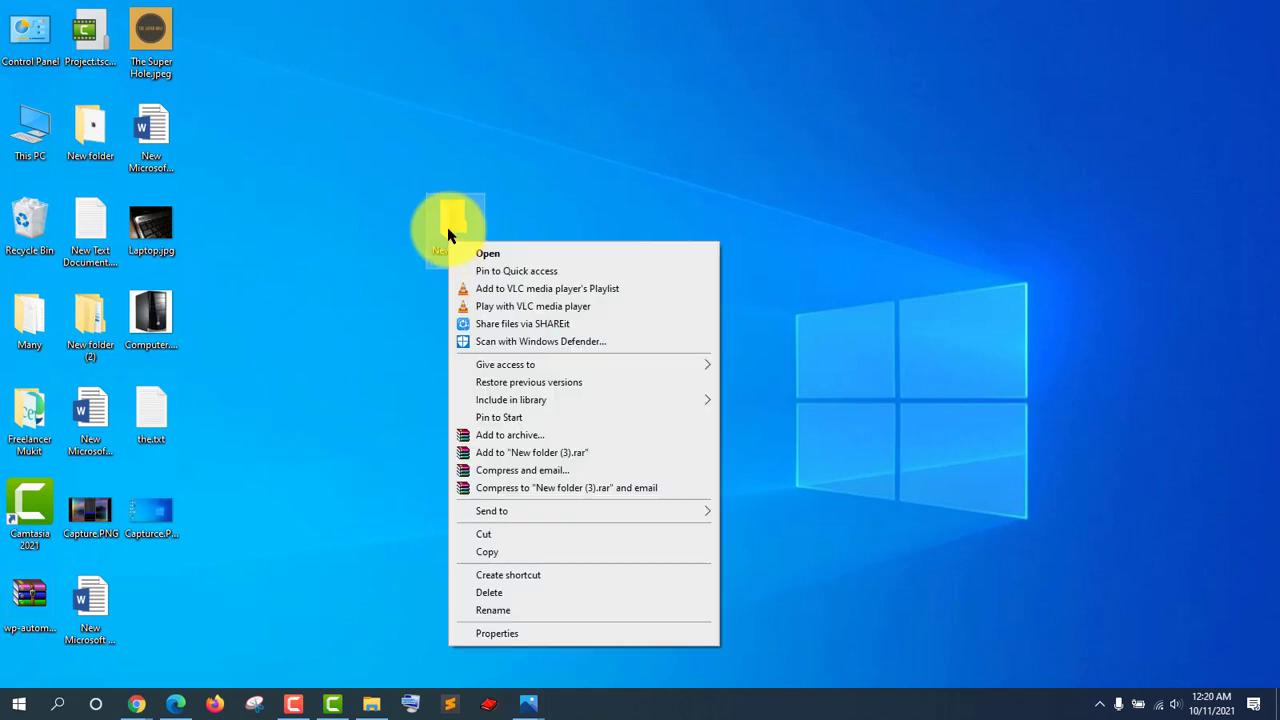
left_click(527, 612)
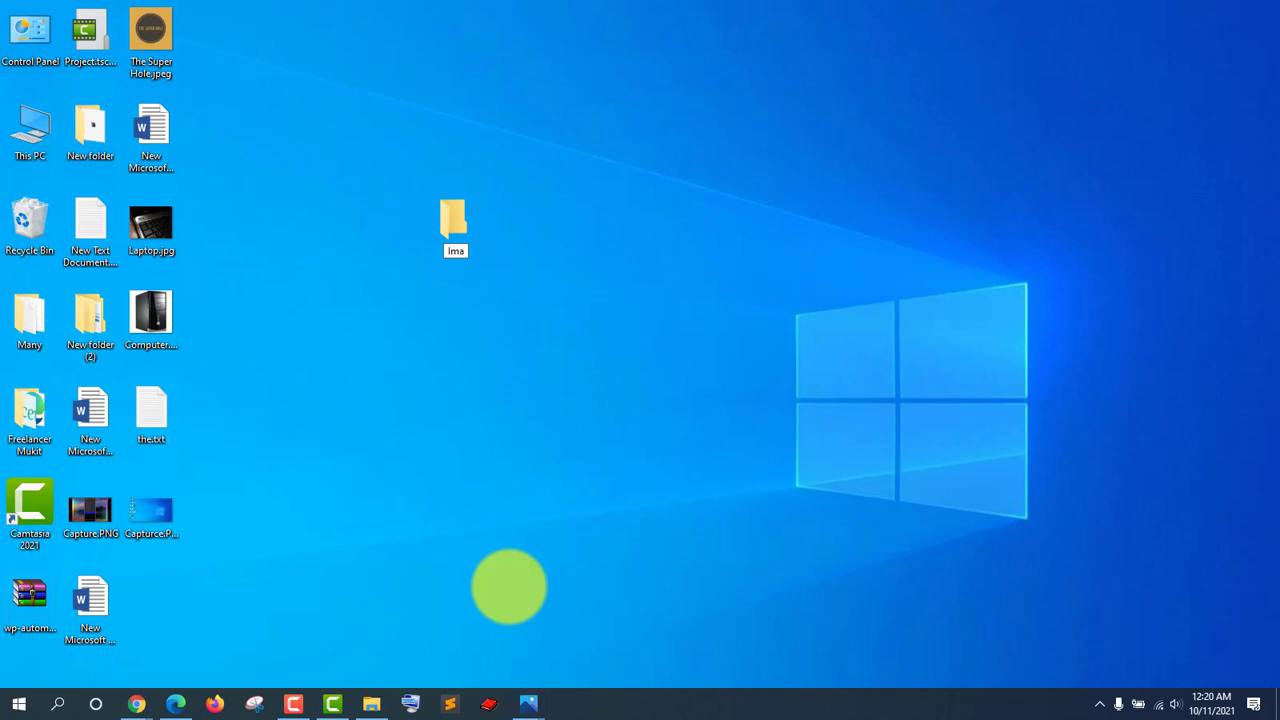
type("Image")
key("Return")
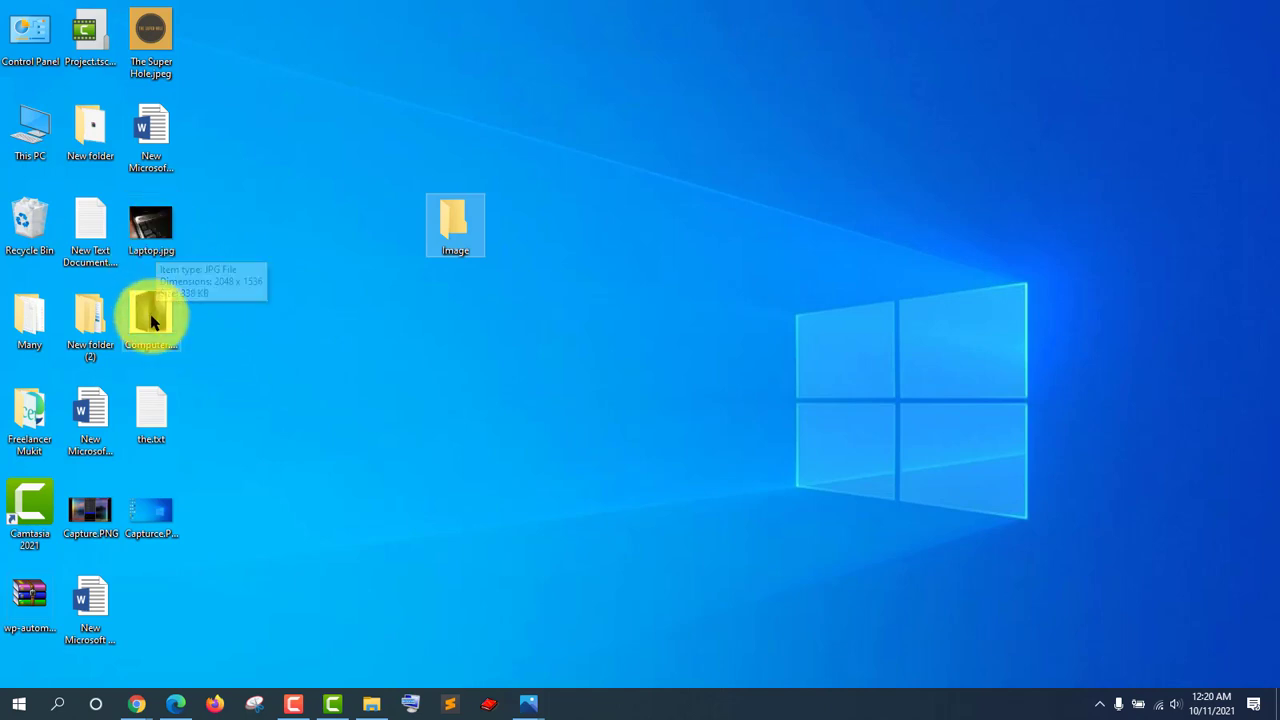
- Select Laptop.jpg and the Computer picture together on the desktop and rotate both left
left_click(186, 240)
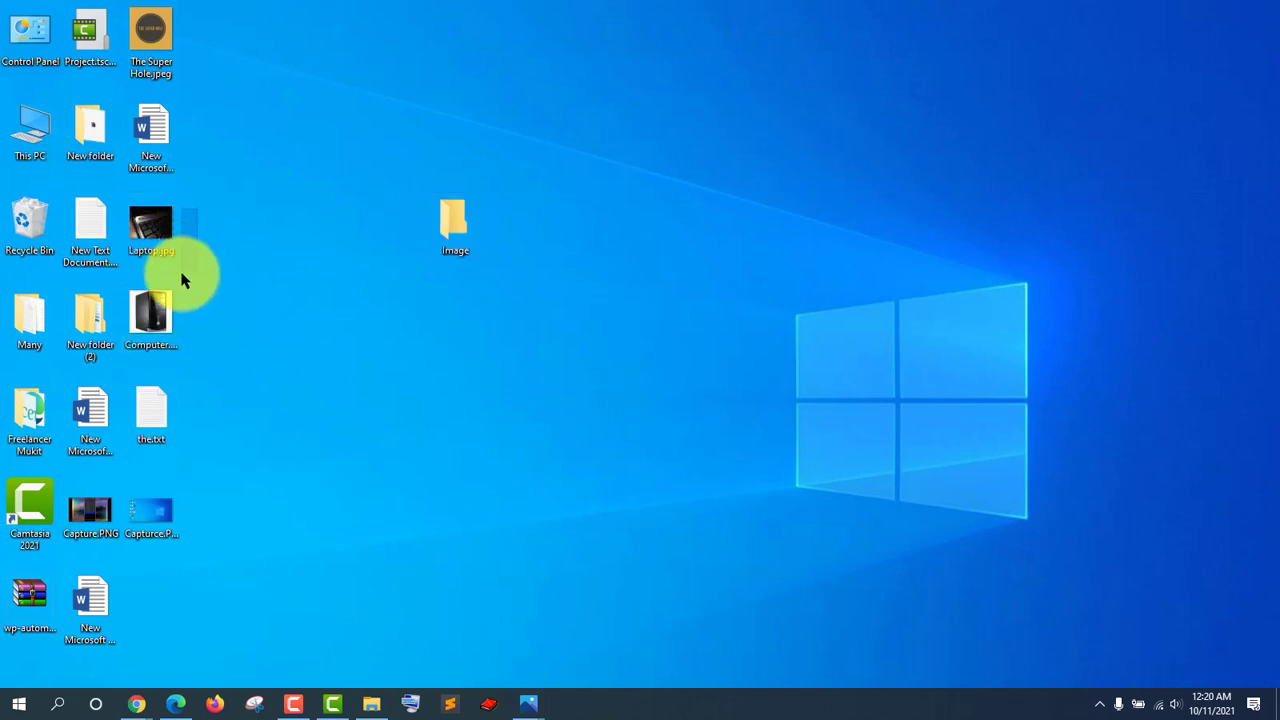
right_click(157, 320)
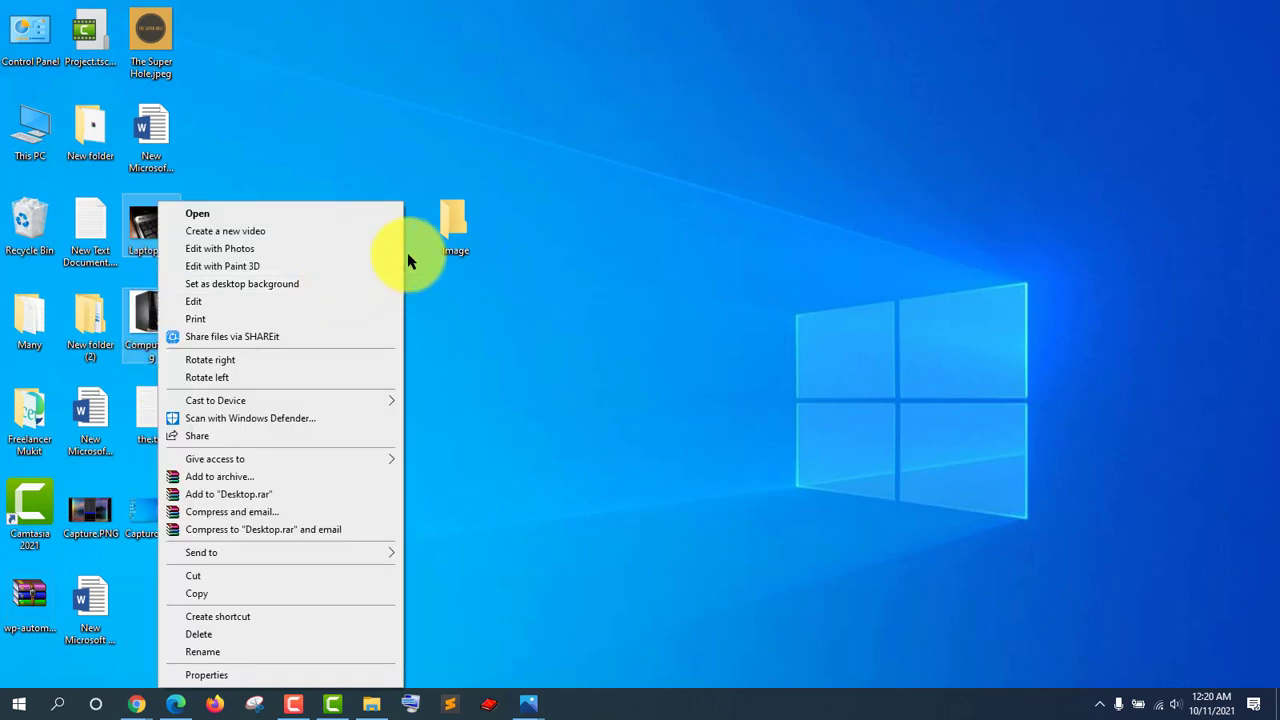
left_click(240, 377)
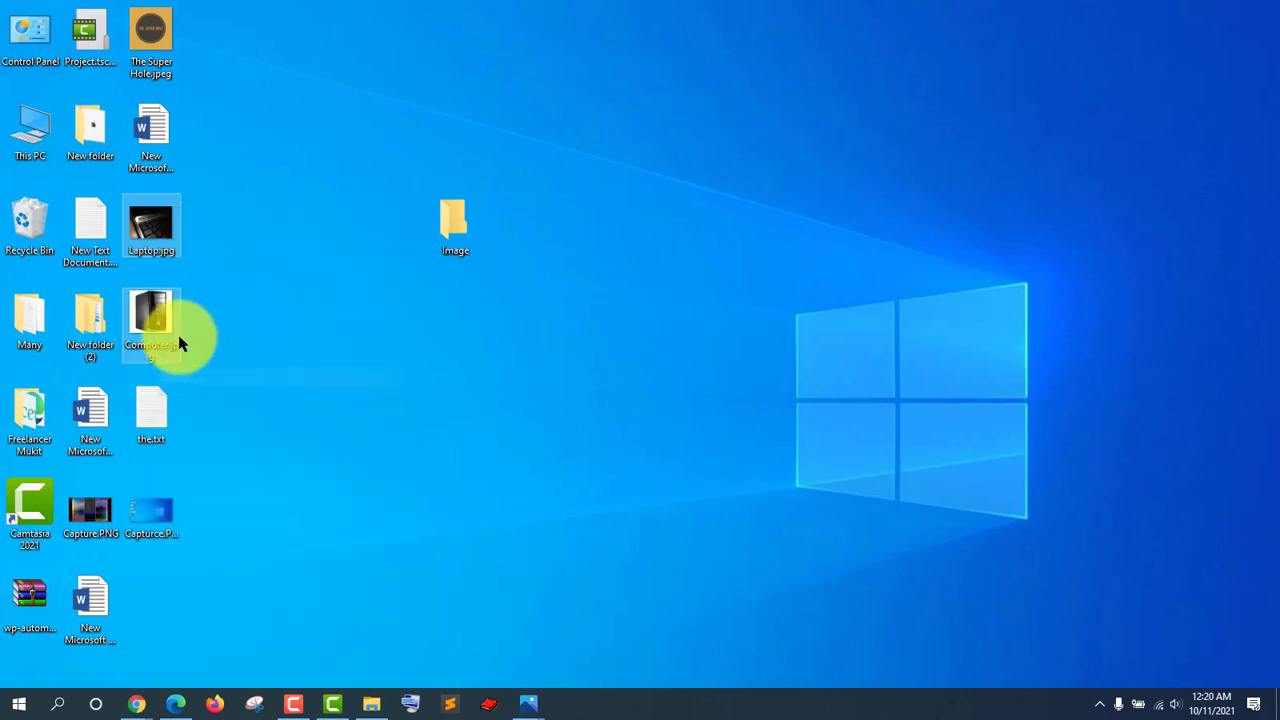
right_click(153, 231)
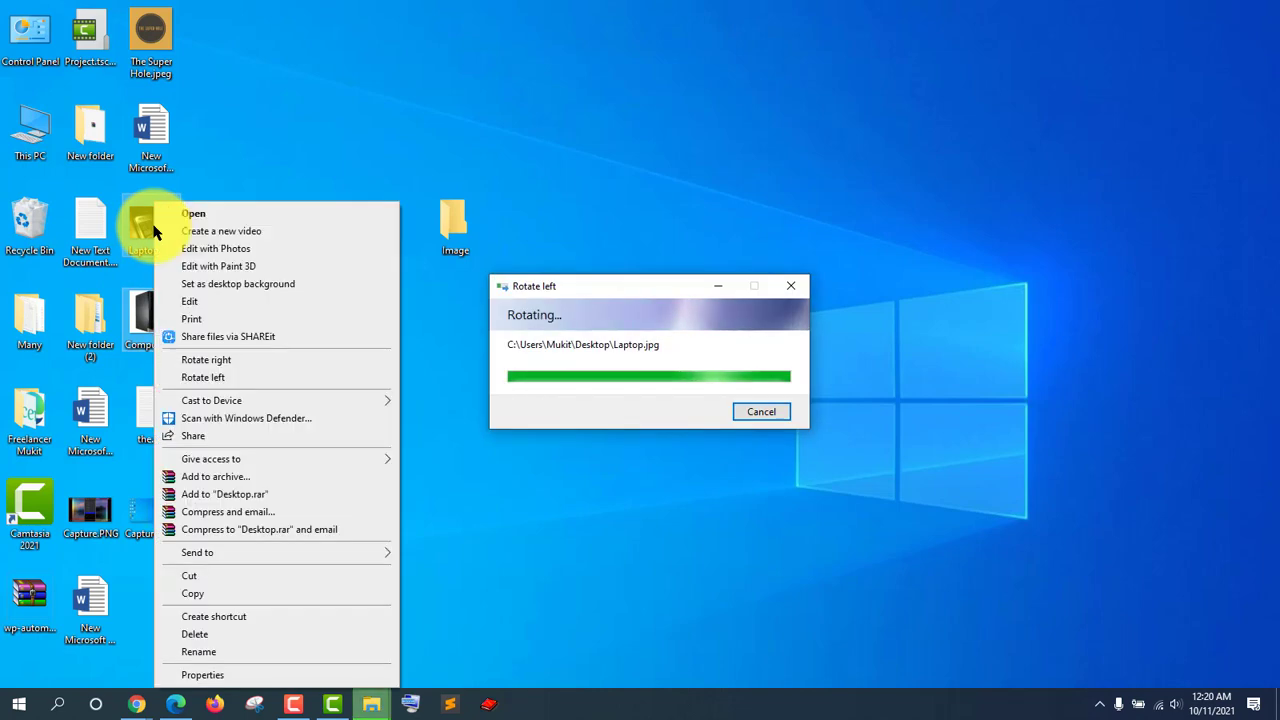
left_click(262, 170)
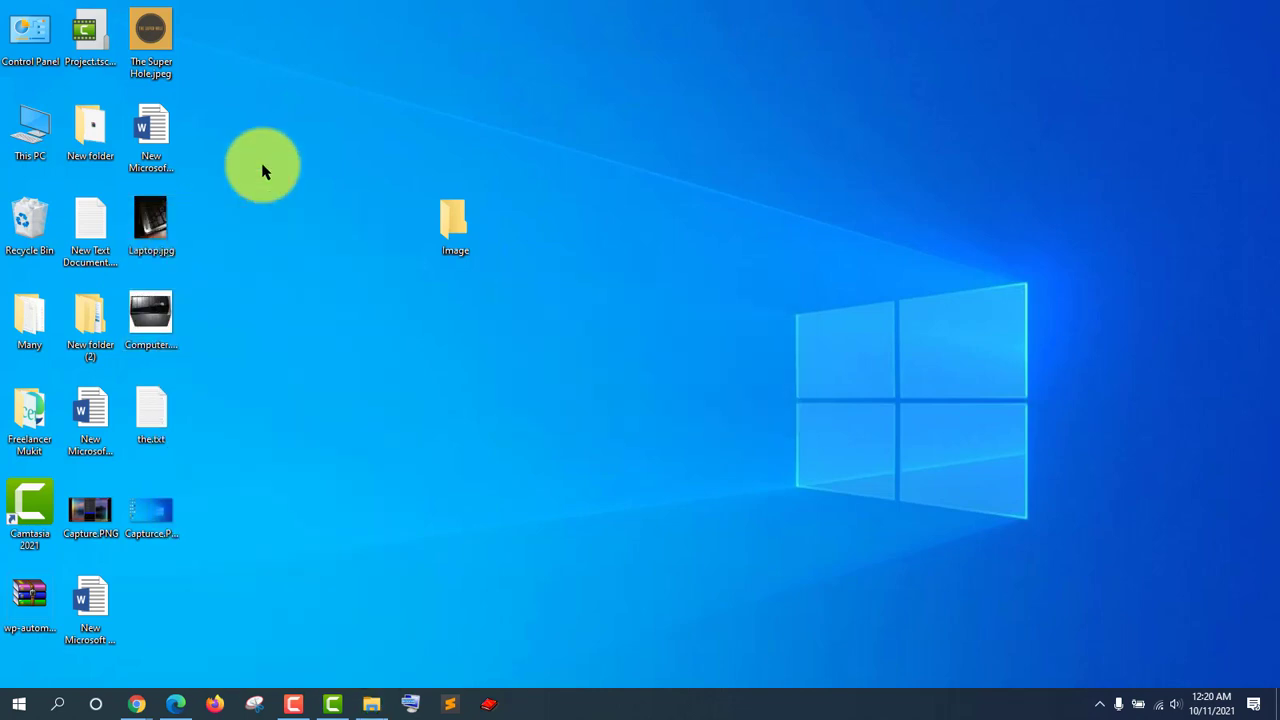
- Cut Laptop.jpg from the desktop, paste it into the Image folder, and close the folder window
right_click(150, 228)
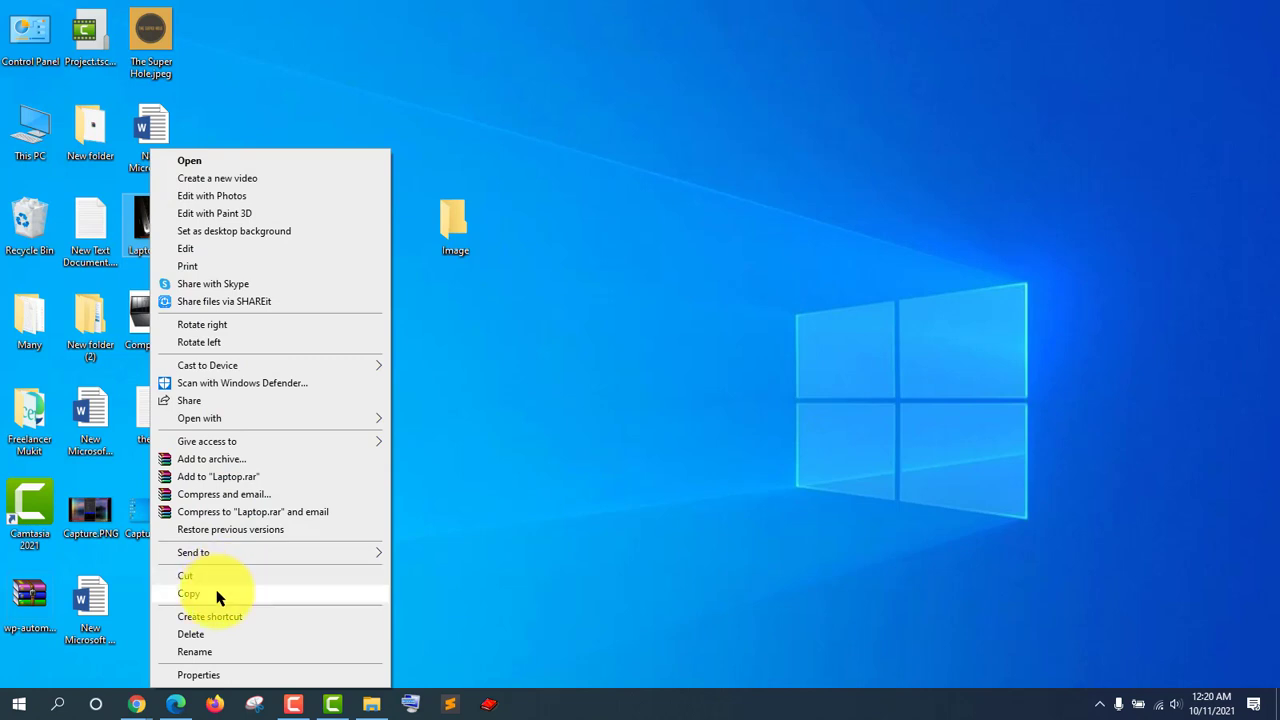
key("Escape")
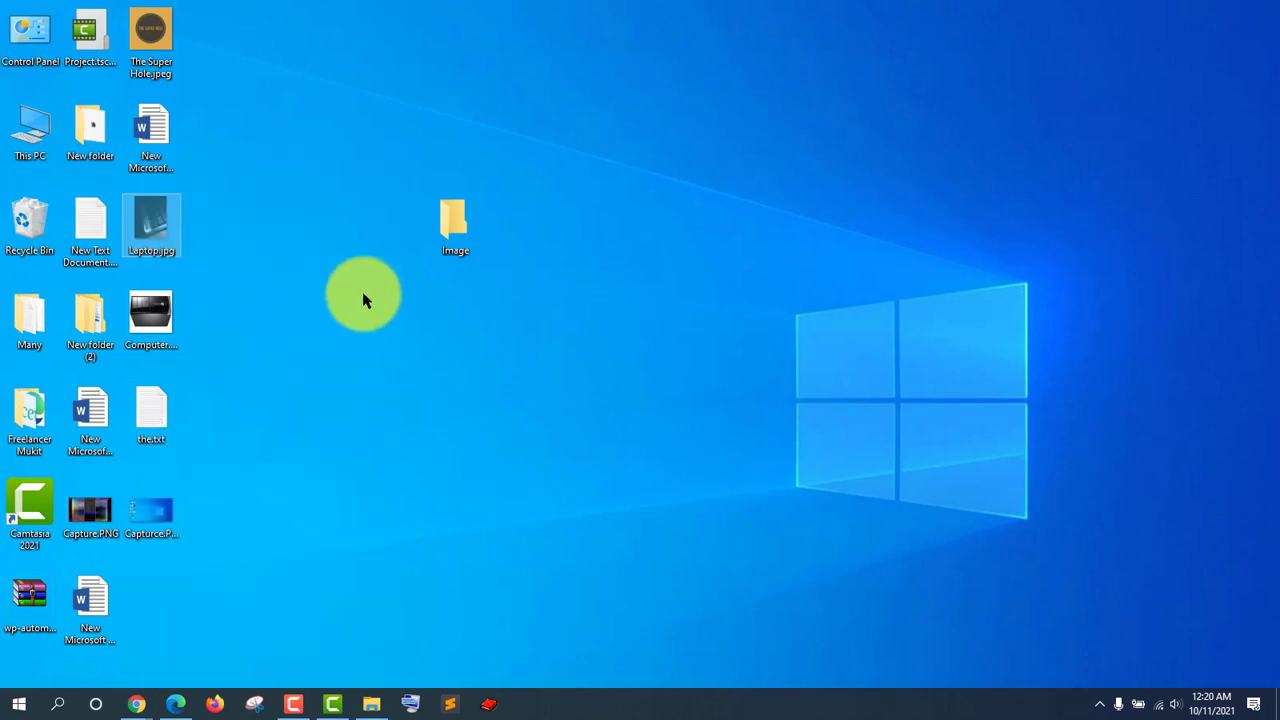
left_click(443, 240)
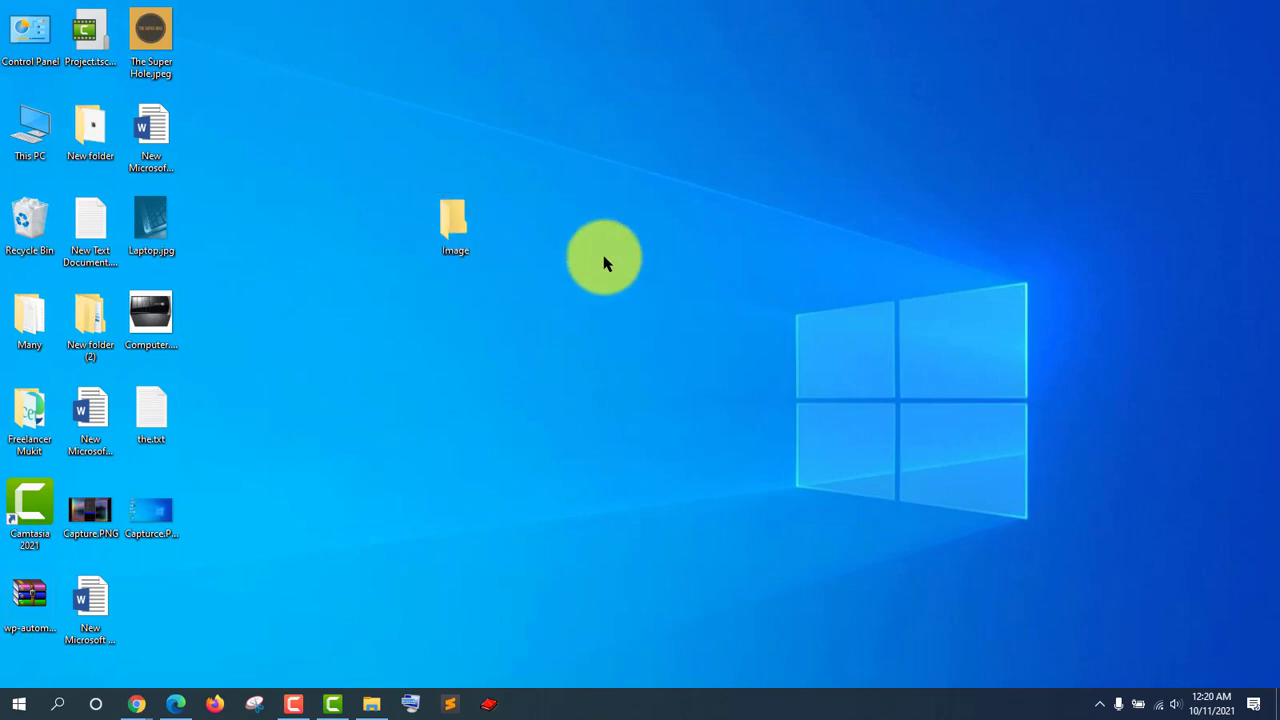
double_click(443, 240)
left_click(463, 229)
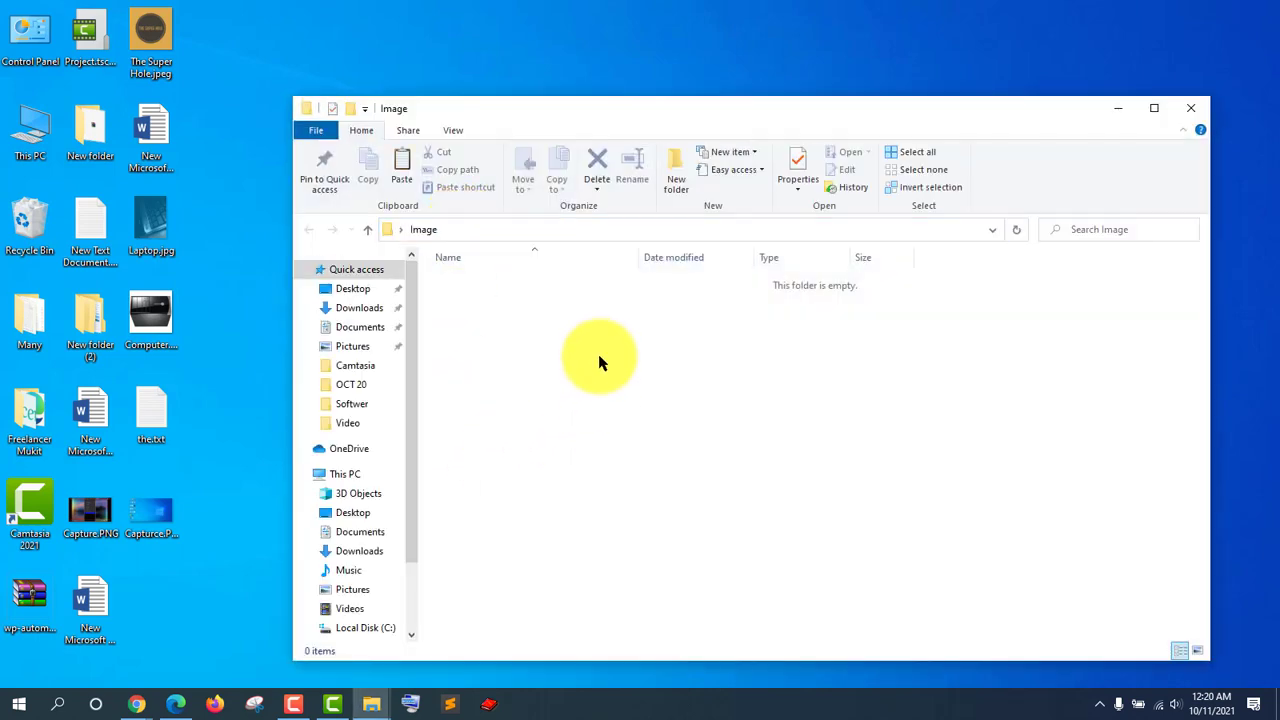
right_click(598, 357)
left_click(671, 479)
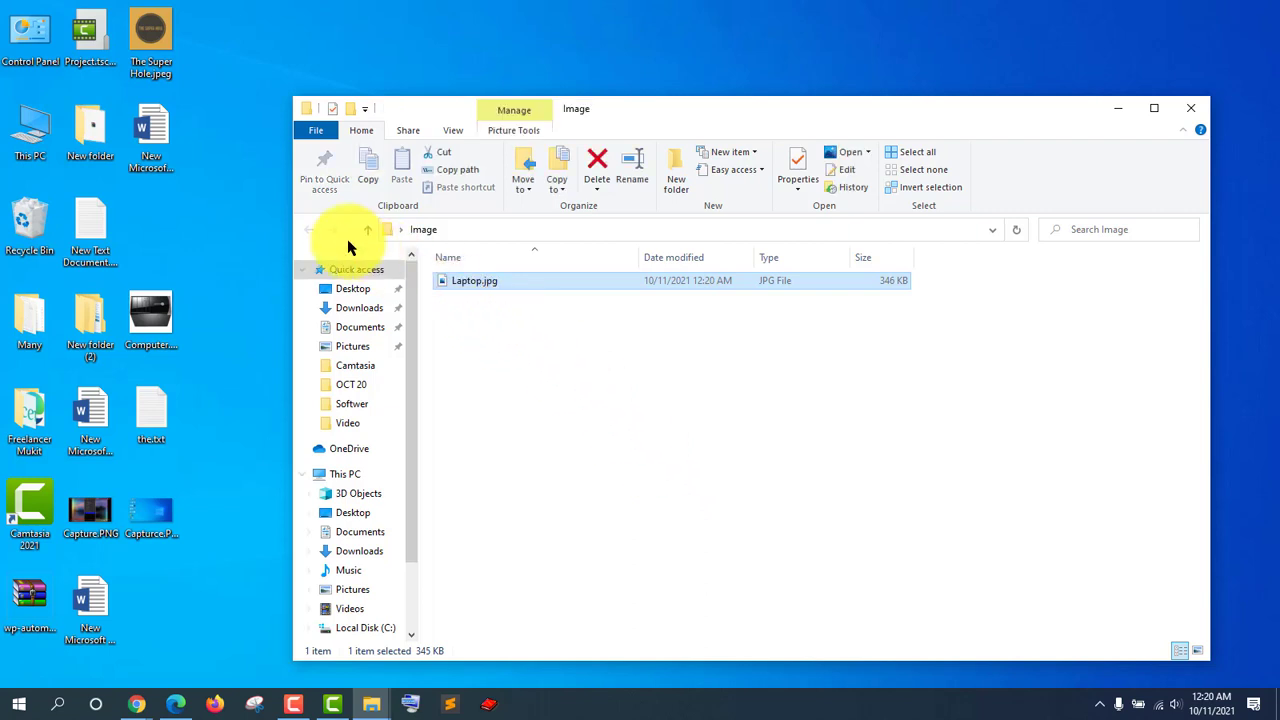
left_click(1190, 108)
- Move the Computer picture from the desktop directly into the Image folder and open the folder to check its contents
left_click_drag(147, 318, 460, 234)
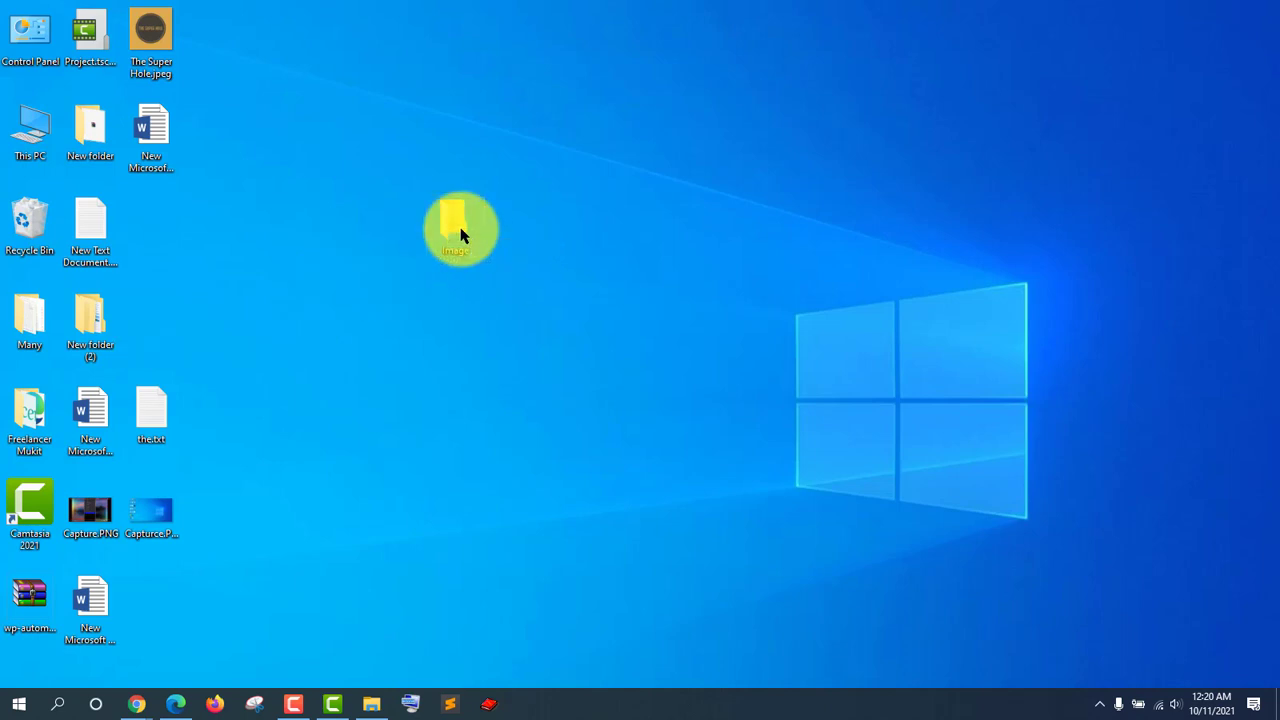
double_click(458, 228)
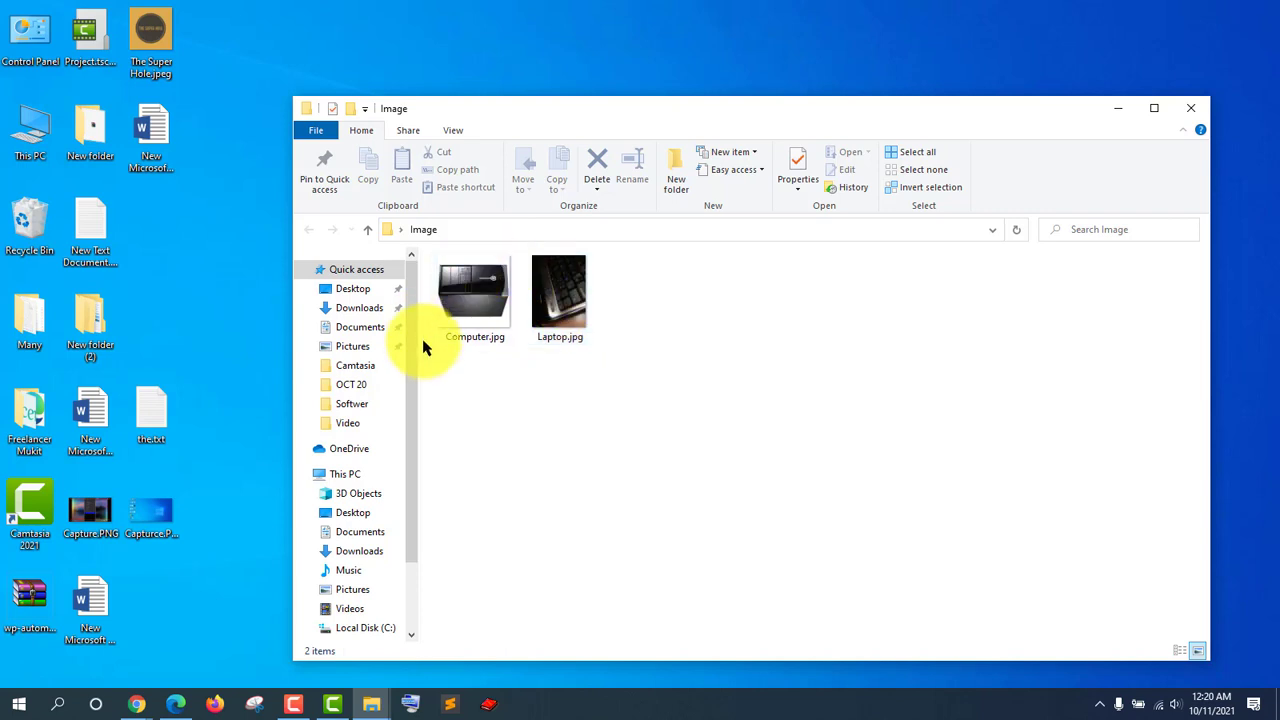
- Move Computer.jpg out of the Image folder back to the desktop and select Laptop.jpg in the folder
left_click_drag(470, 310, 166, 236)
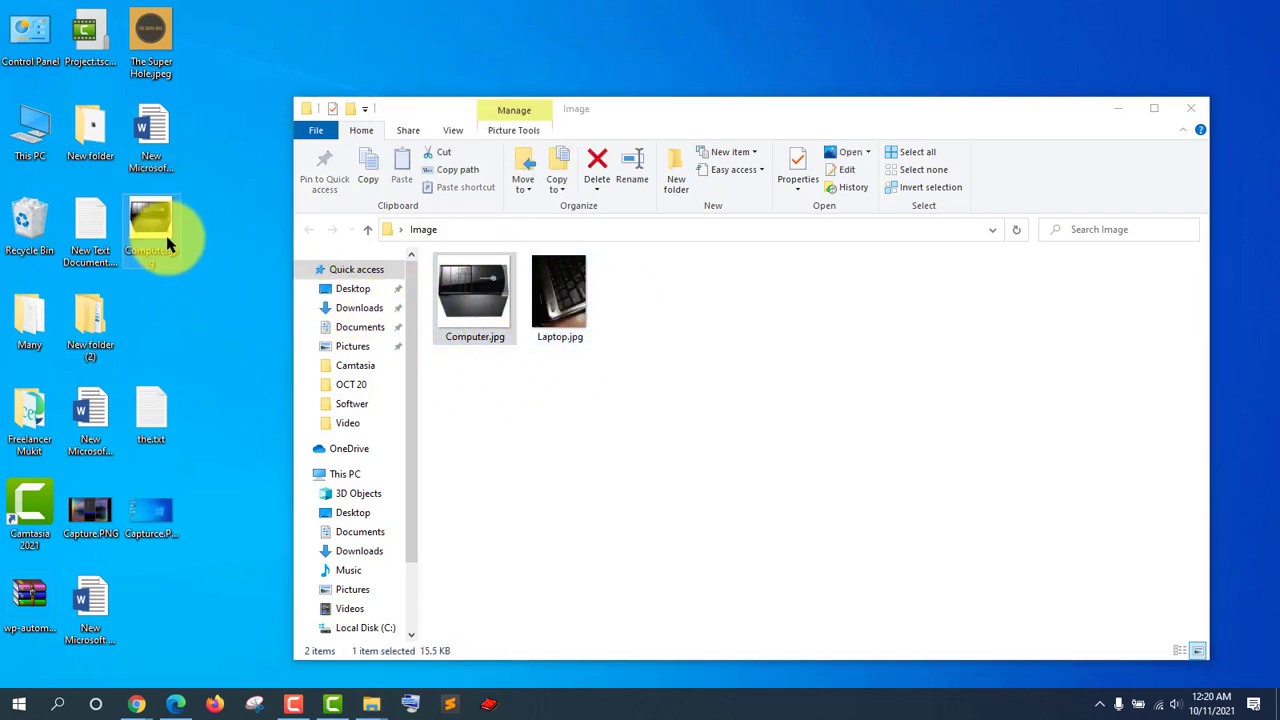
left_click(498, 295)
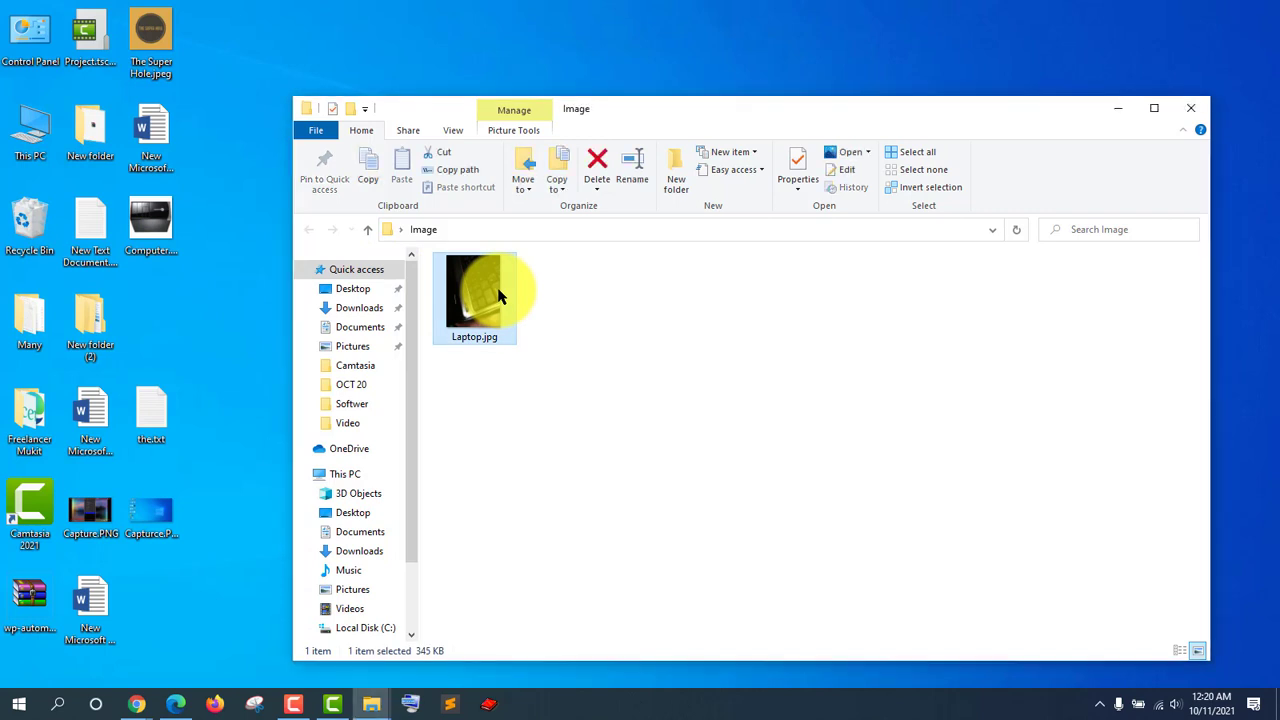
- Cut Laptop.jpg from the Image folder, paste it onto the desktop, and close the folder window
right_click(498, 295)
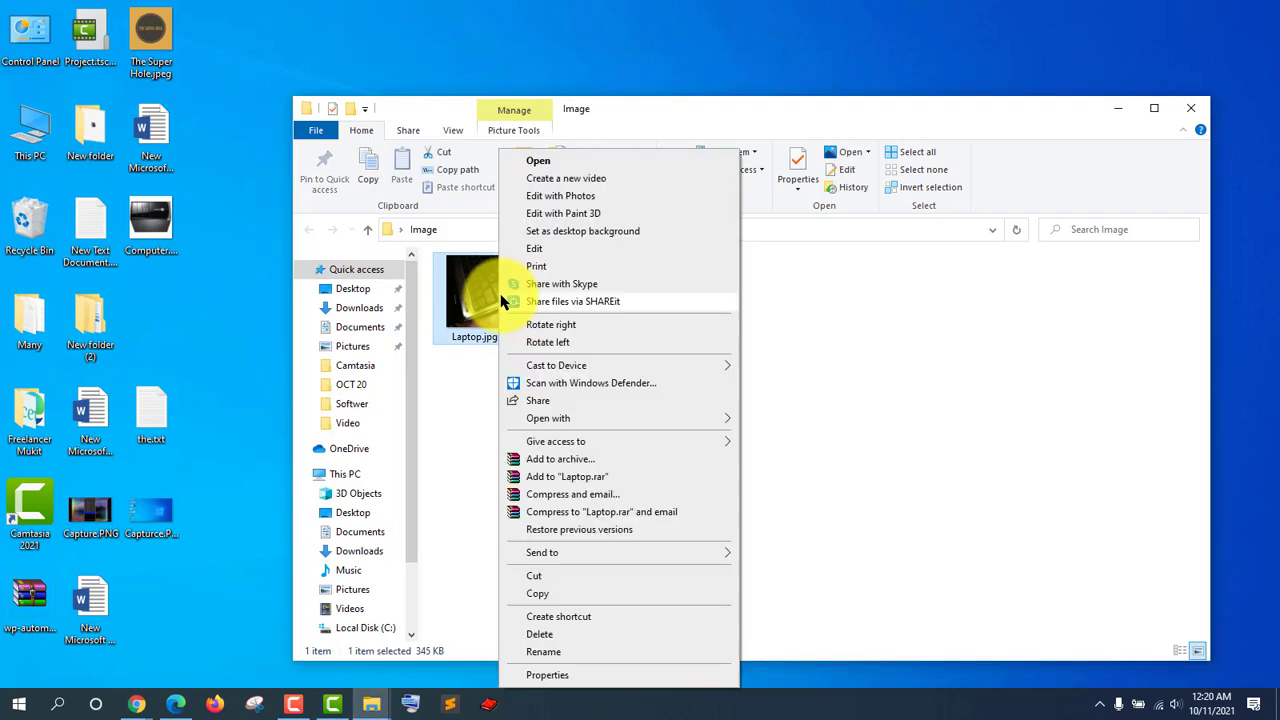
left_click(537, 577)
right_click(194, 360)
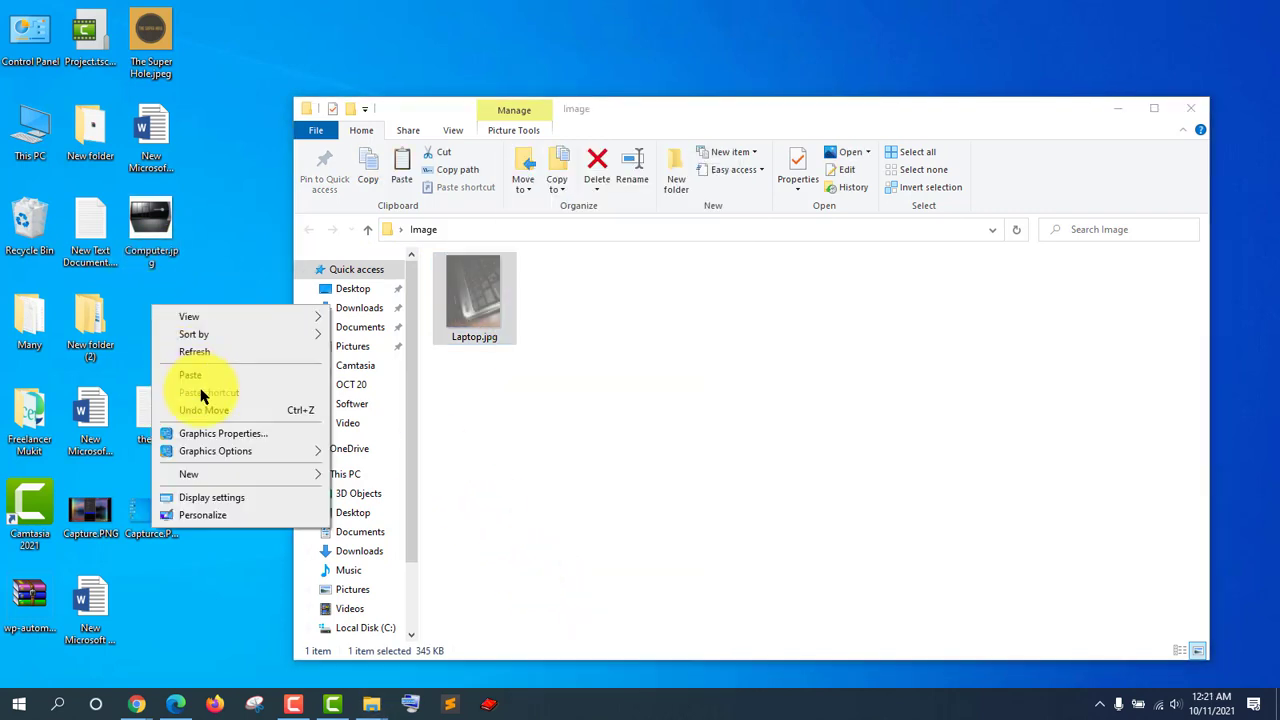
left_click(200, 376)
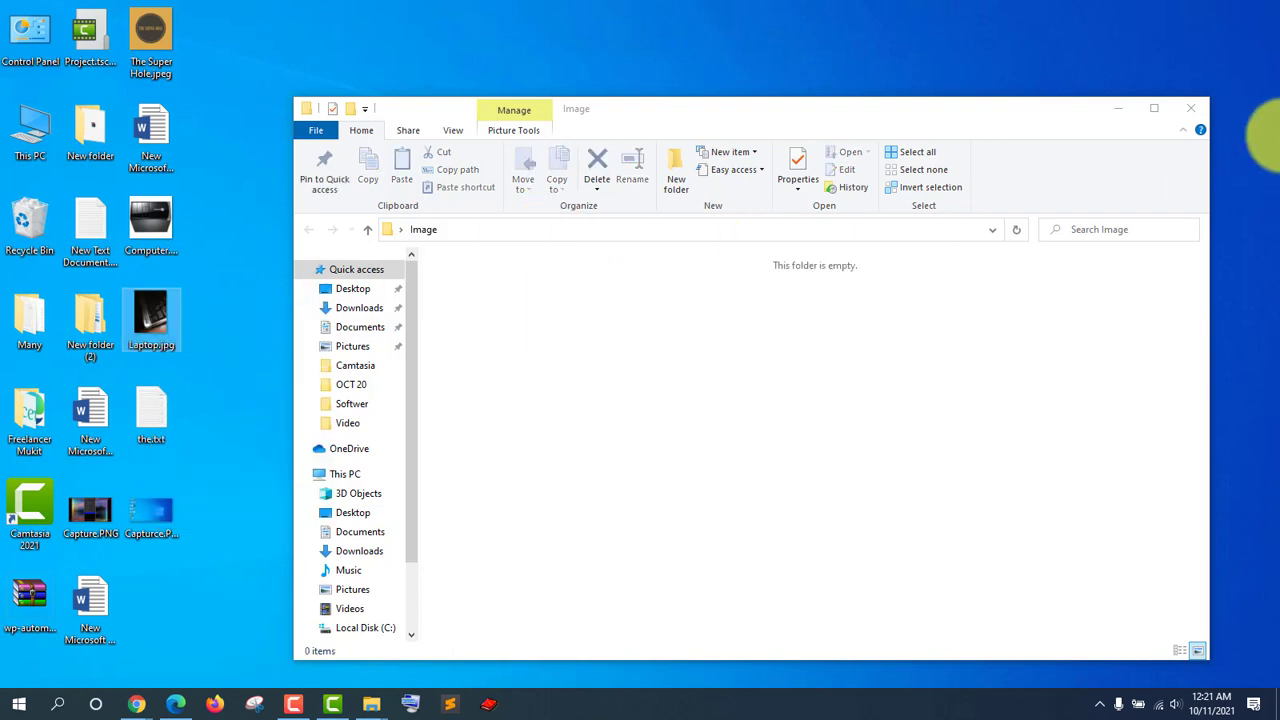
left_click(1190, 108)
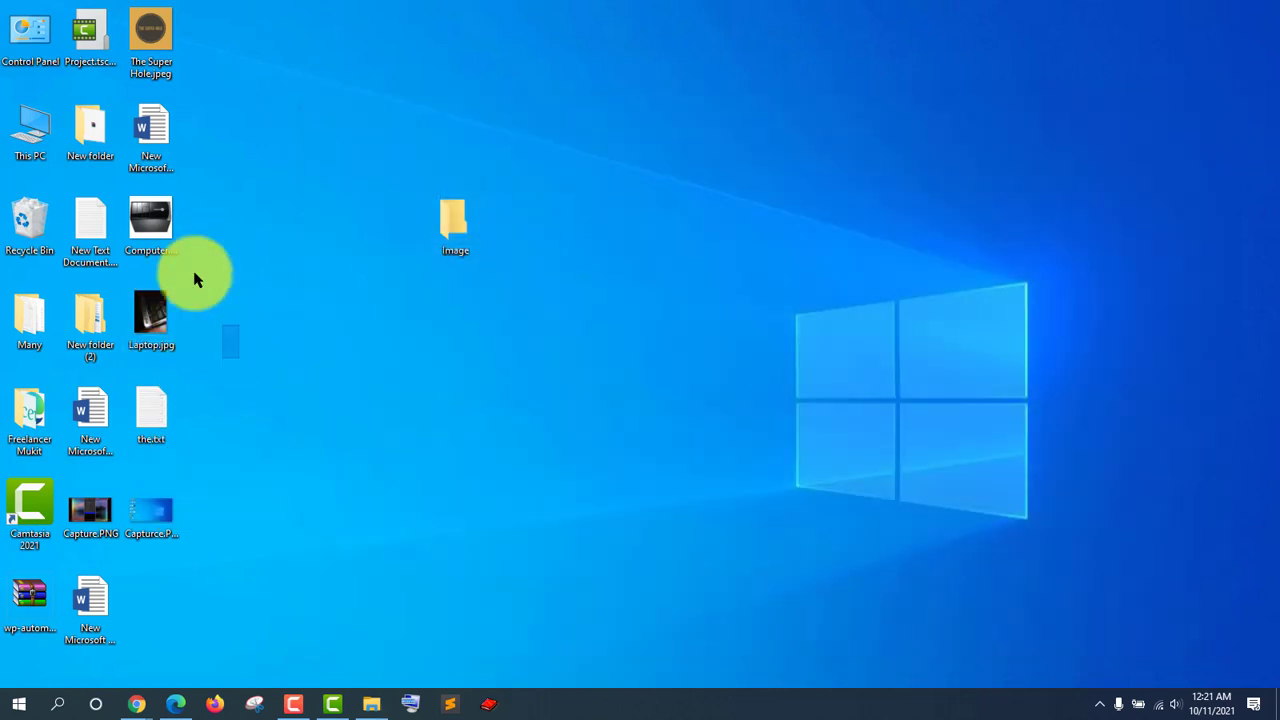
- Move Computer.jpg and Laptop.jpg together from the desktop into the Image folder and delete that folder
left_click_drag(196, 280, 458, 226)
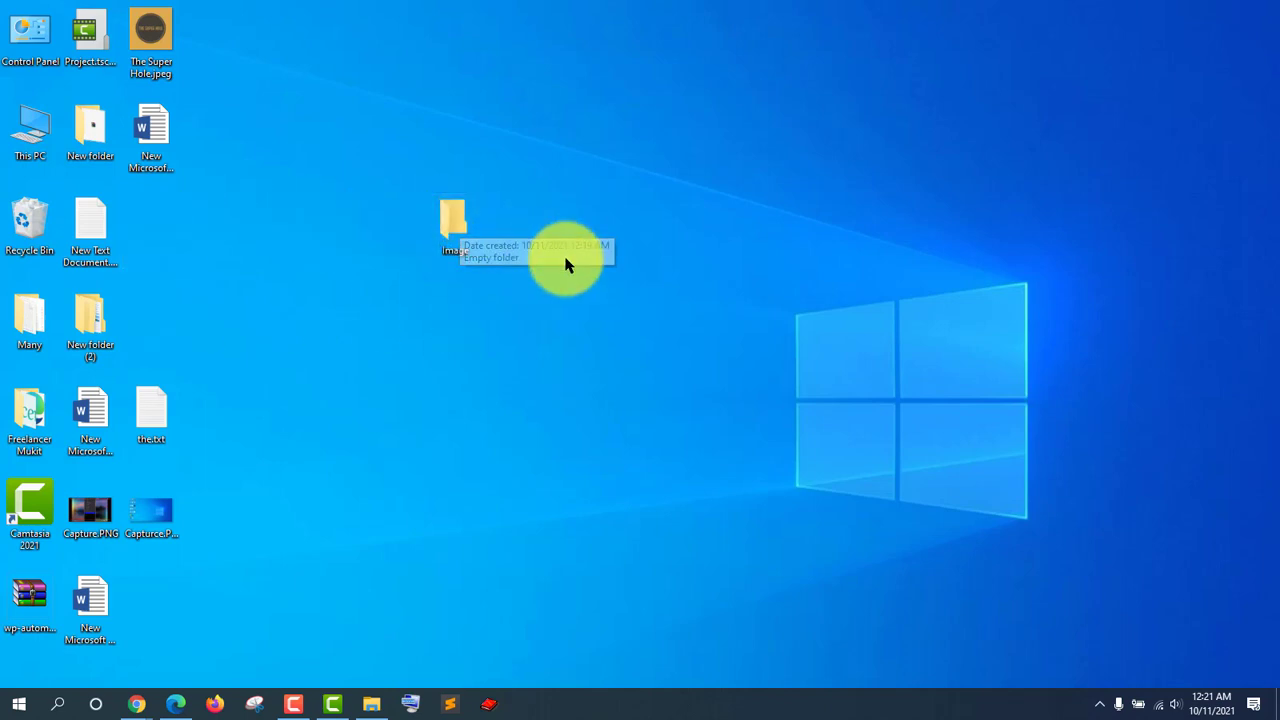
right_click(460, 231)
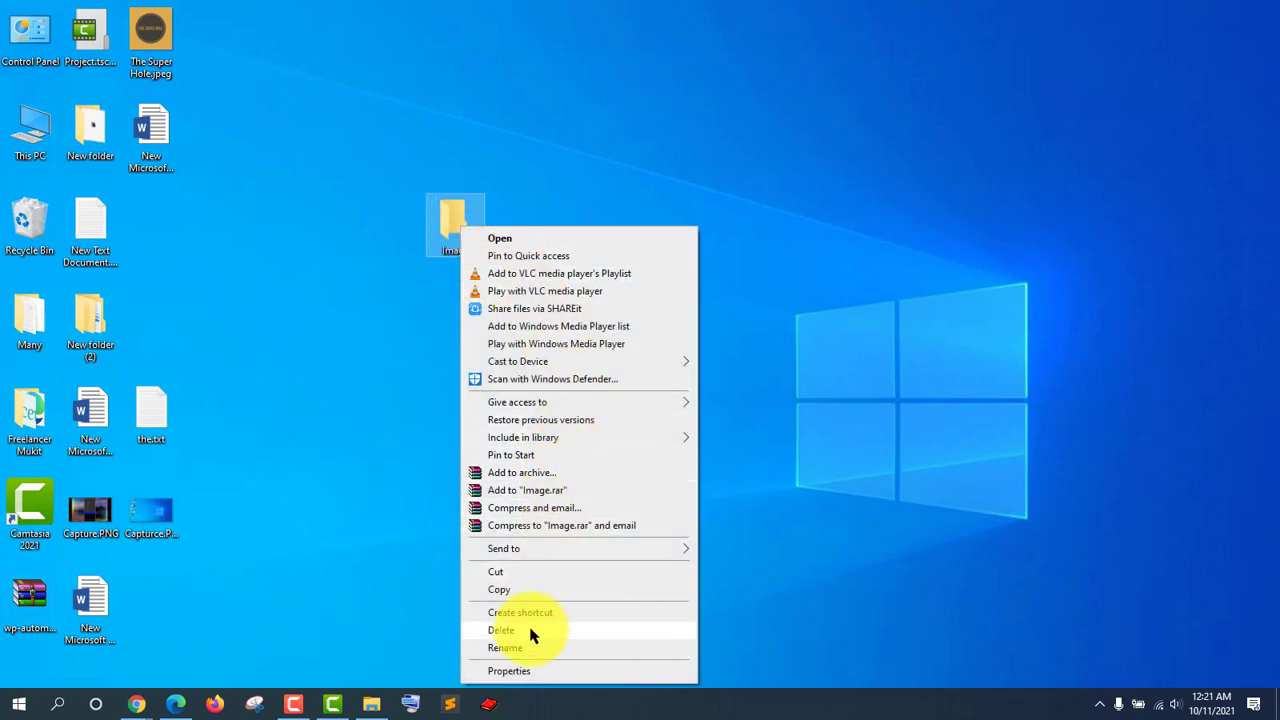
left_click(501, 630)
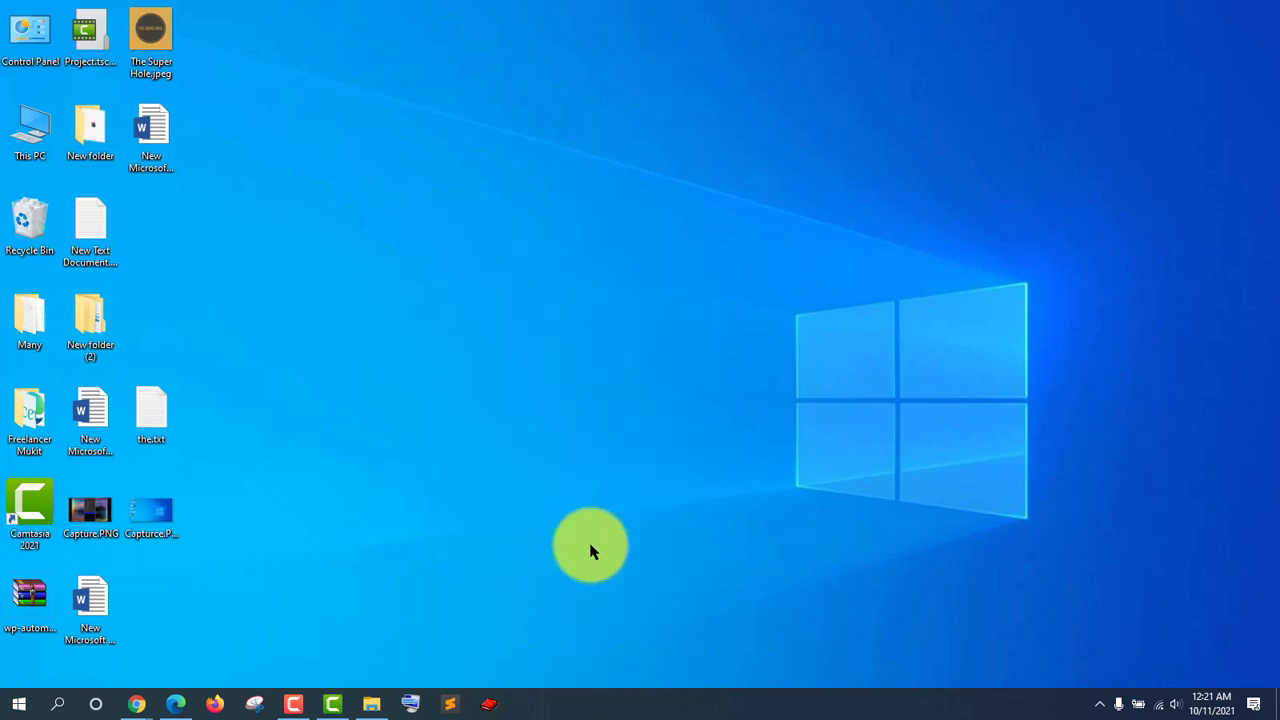
- Undo the deletion of the Image folder from the desktop
right_click(380, 214)
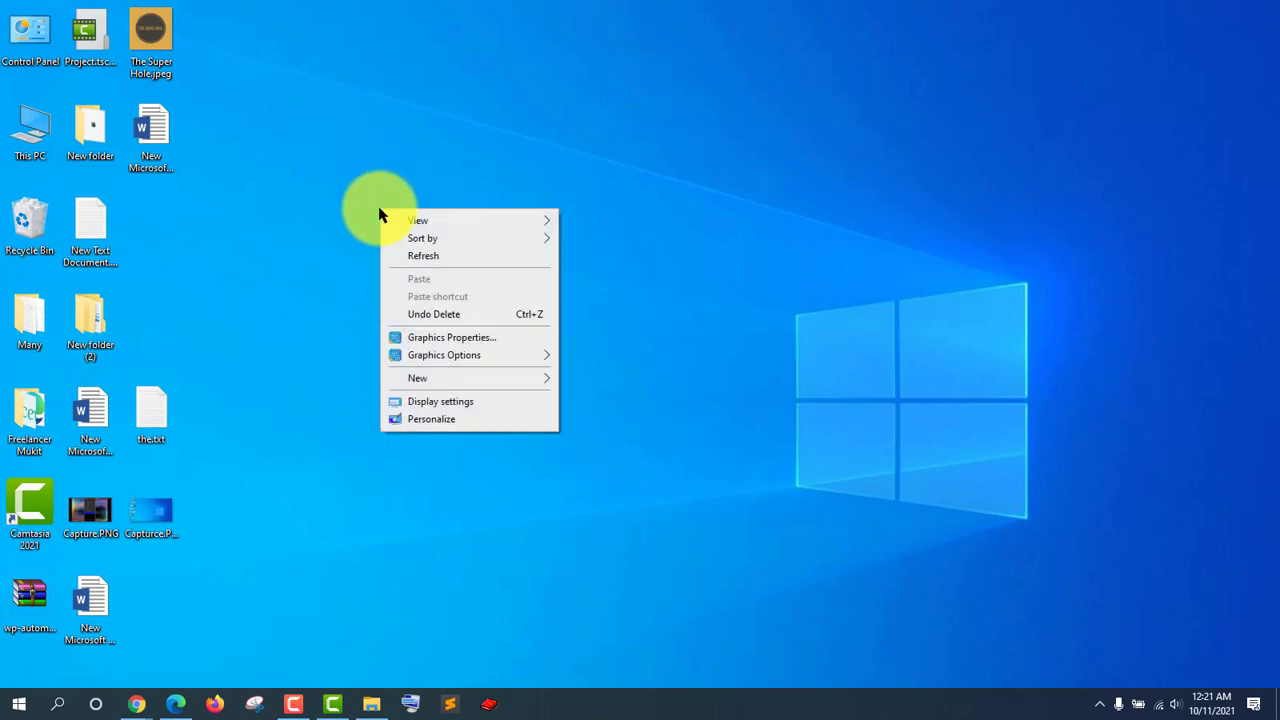
left_click(314, 206)
right_click(312, 201)
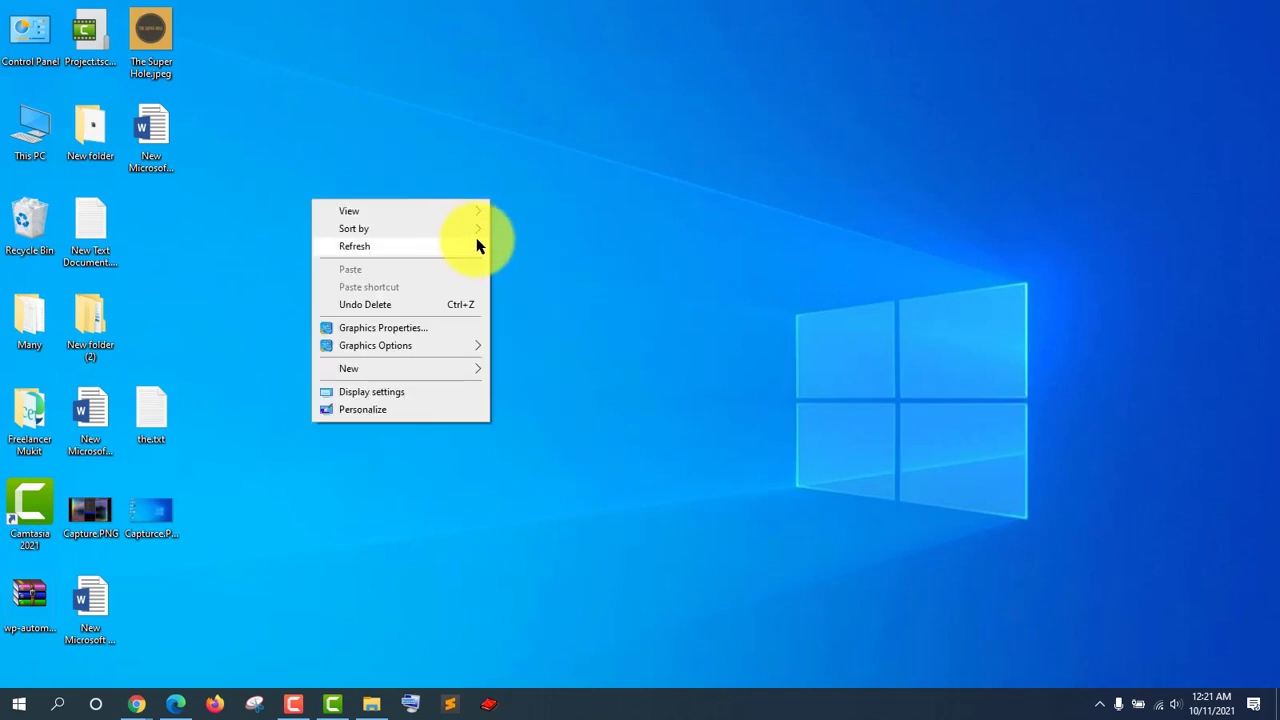
left_click(418, 313)
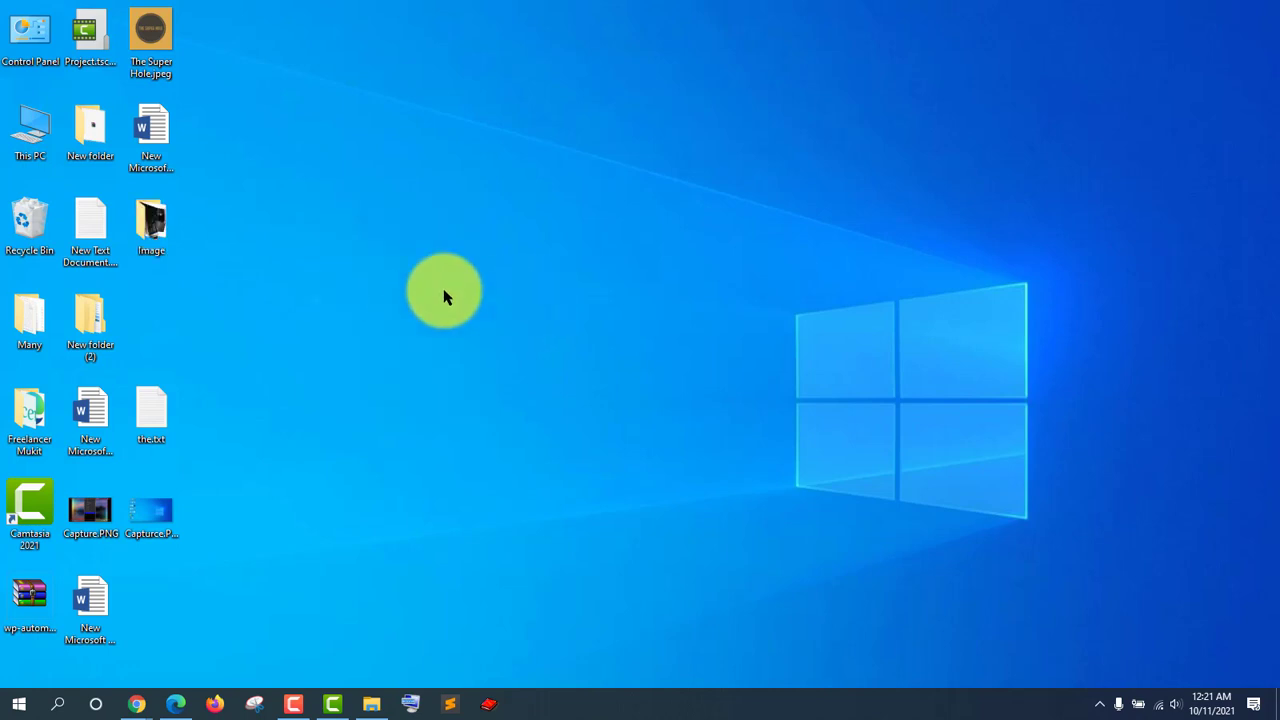
- Delete the Image folder from the desktop again, find it in the Recycle Bin, and restore it
left_click(158, 228)
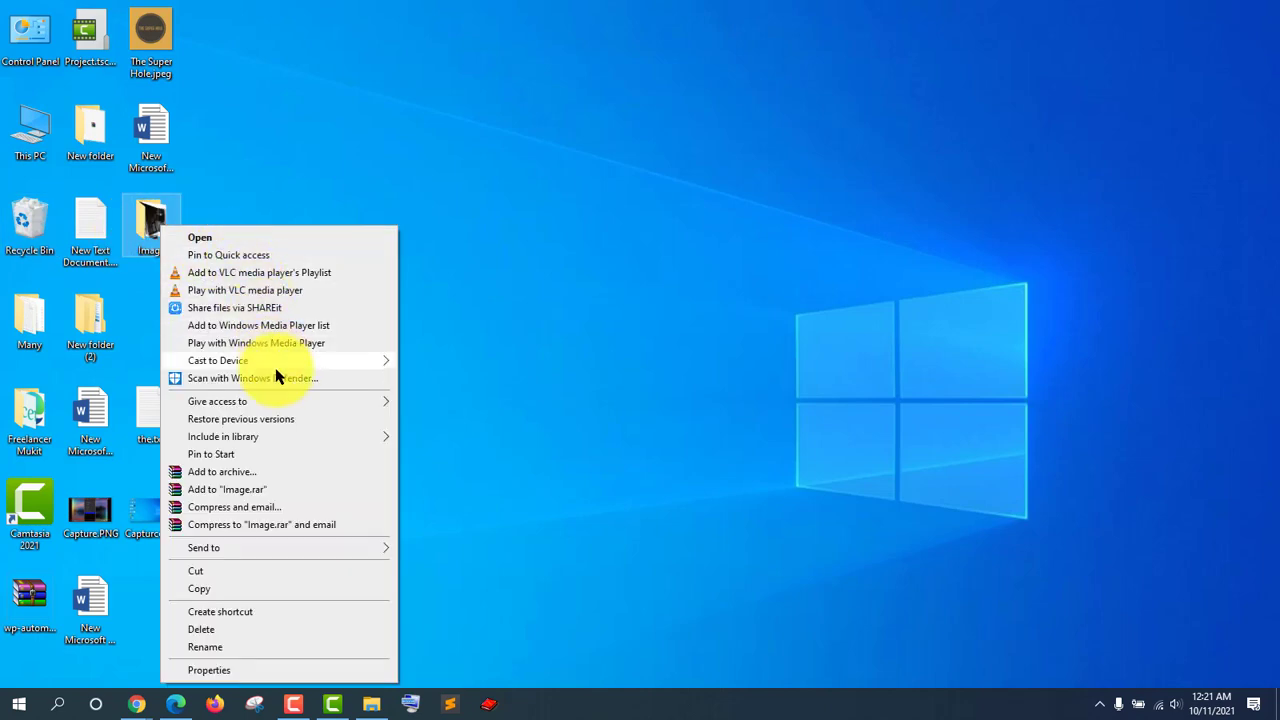
left_click(235, 629)
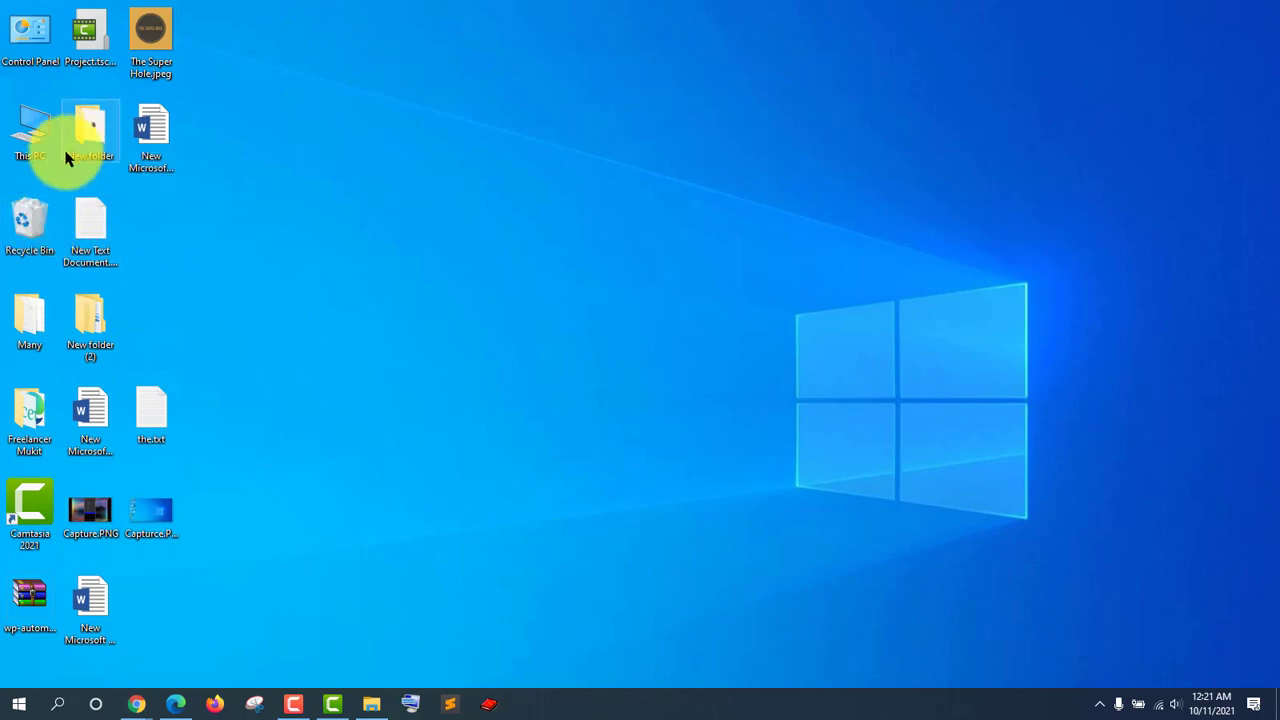
double_click(26, 222)
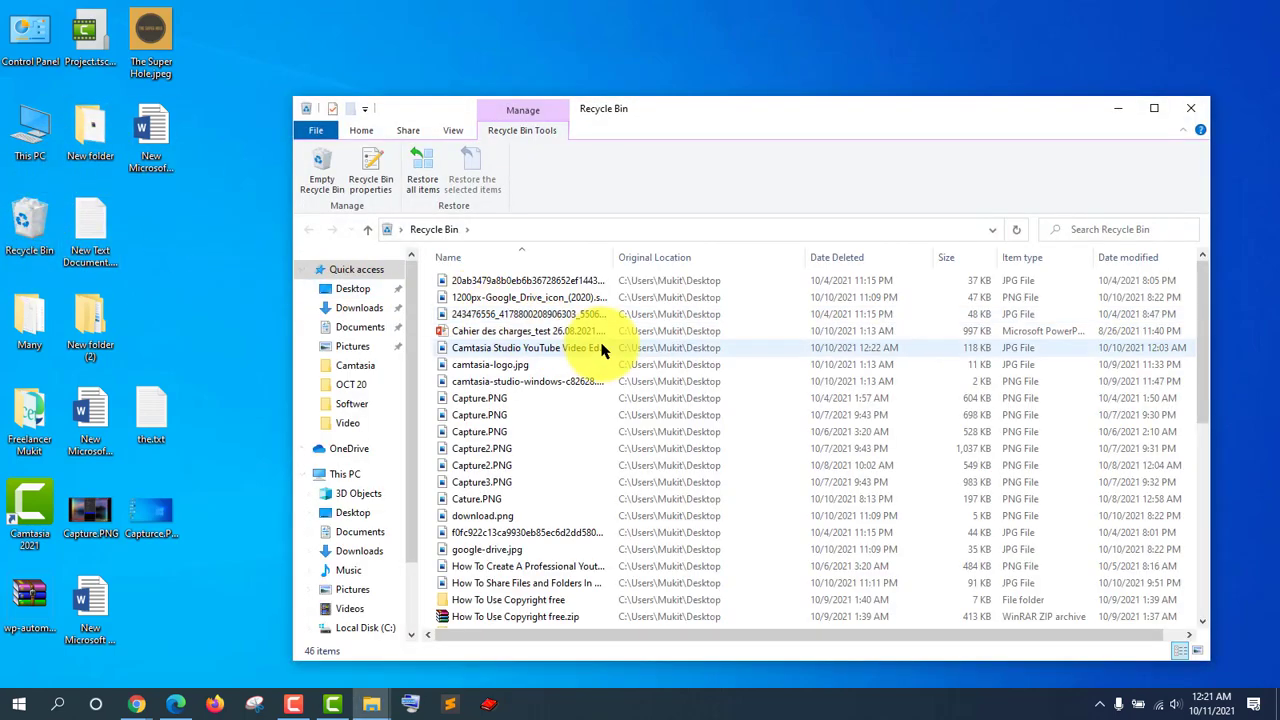
scroll(600, 386, "down", 3)
scroll(594, 397, "up", 3)
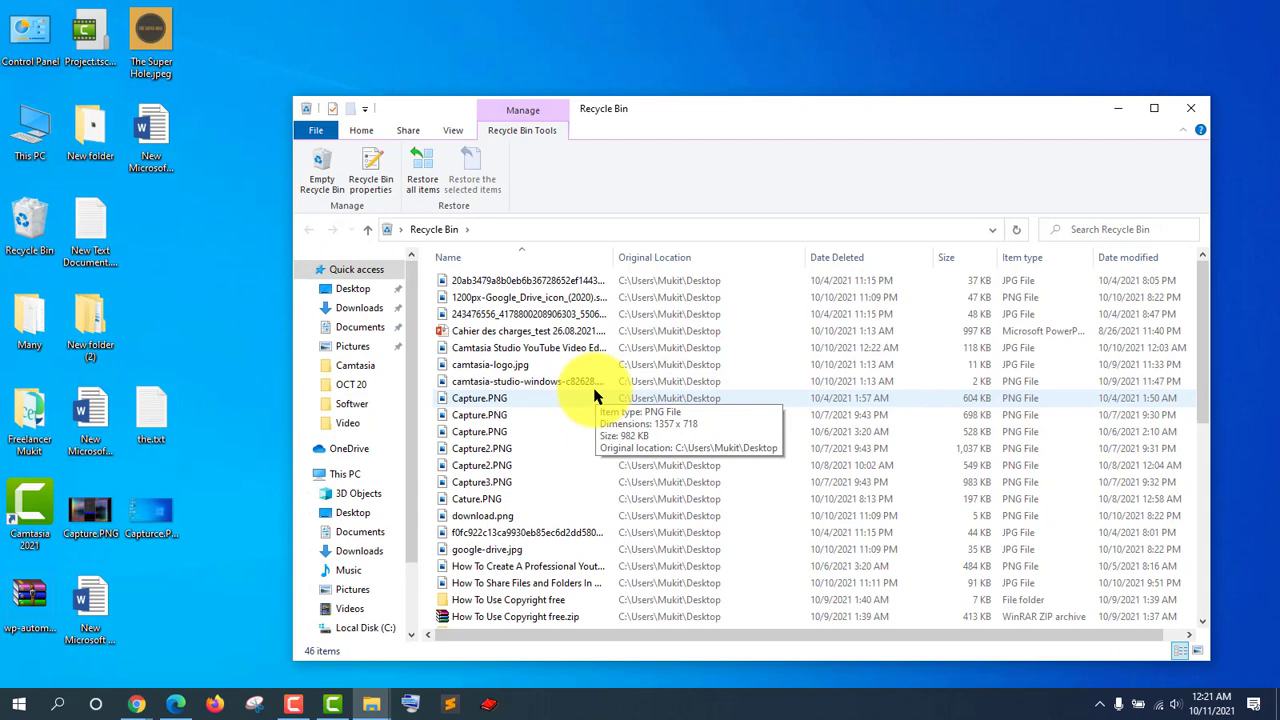
scroll(590, 398, "down", 6)
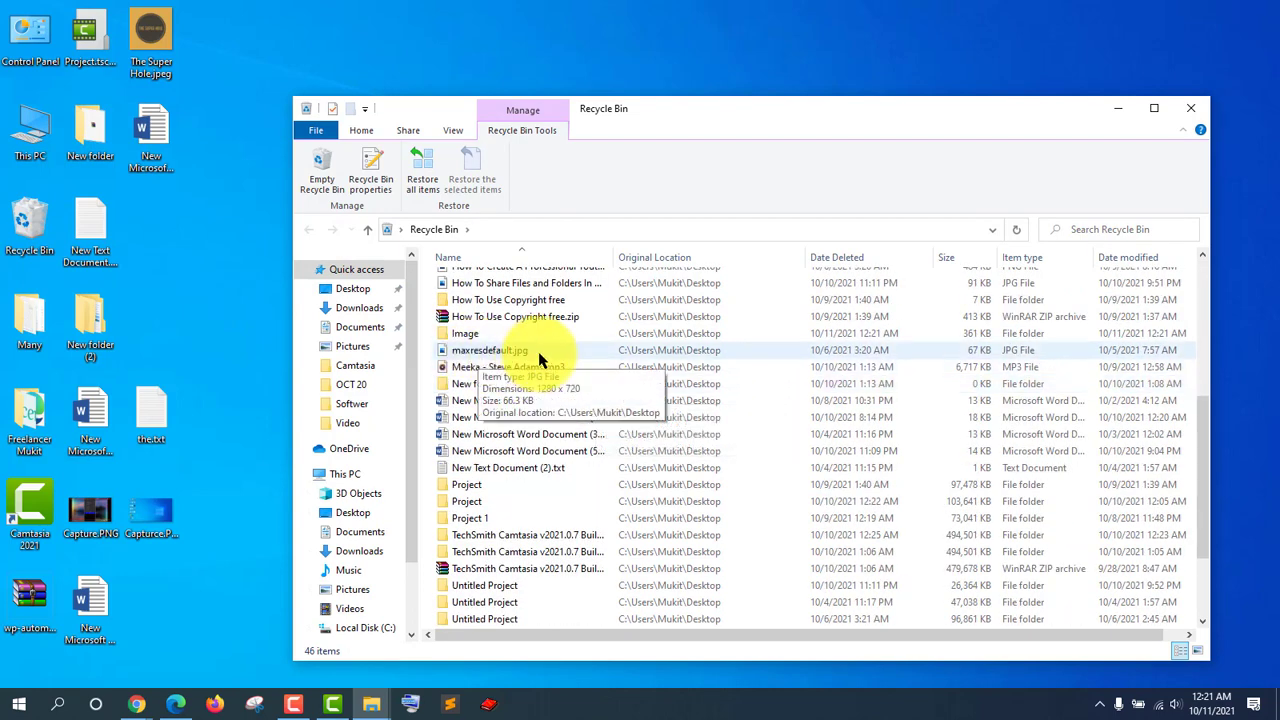
left_click(470, 341)
right_click(470, 341)
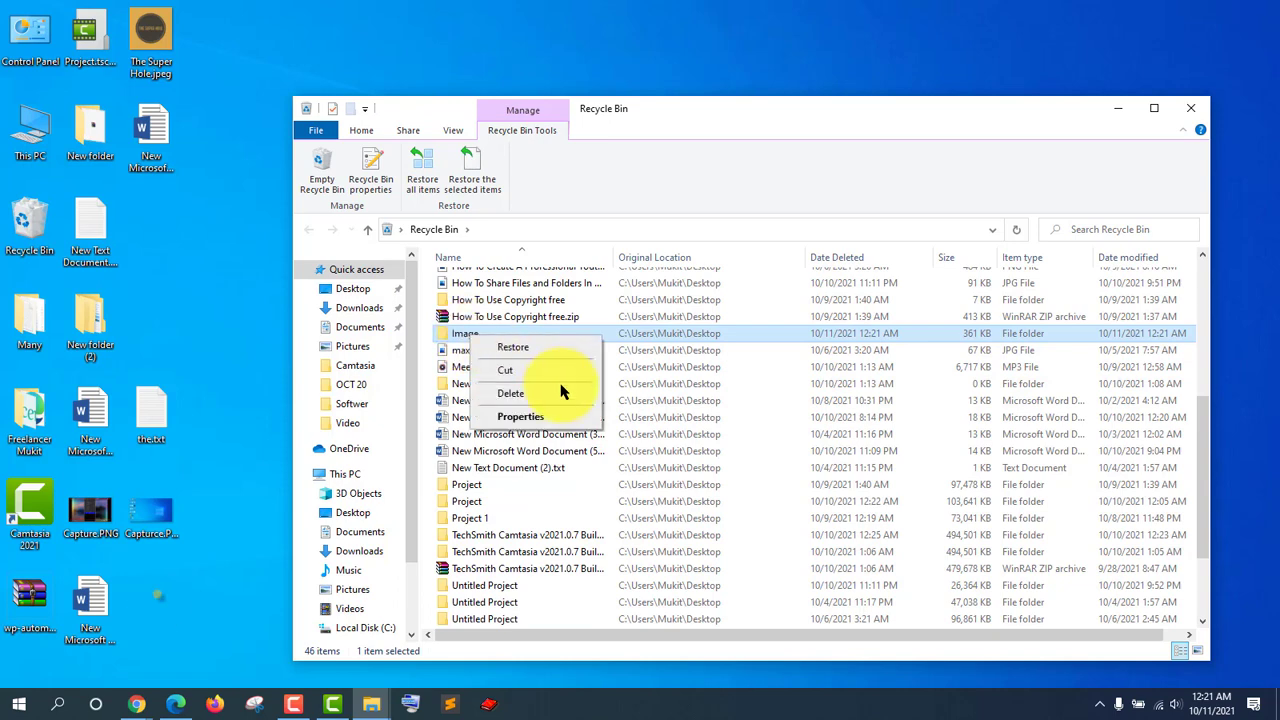
left_click(541, 348)
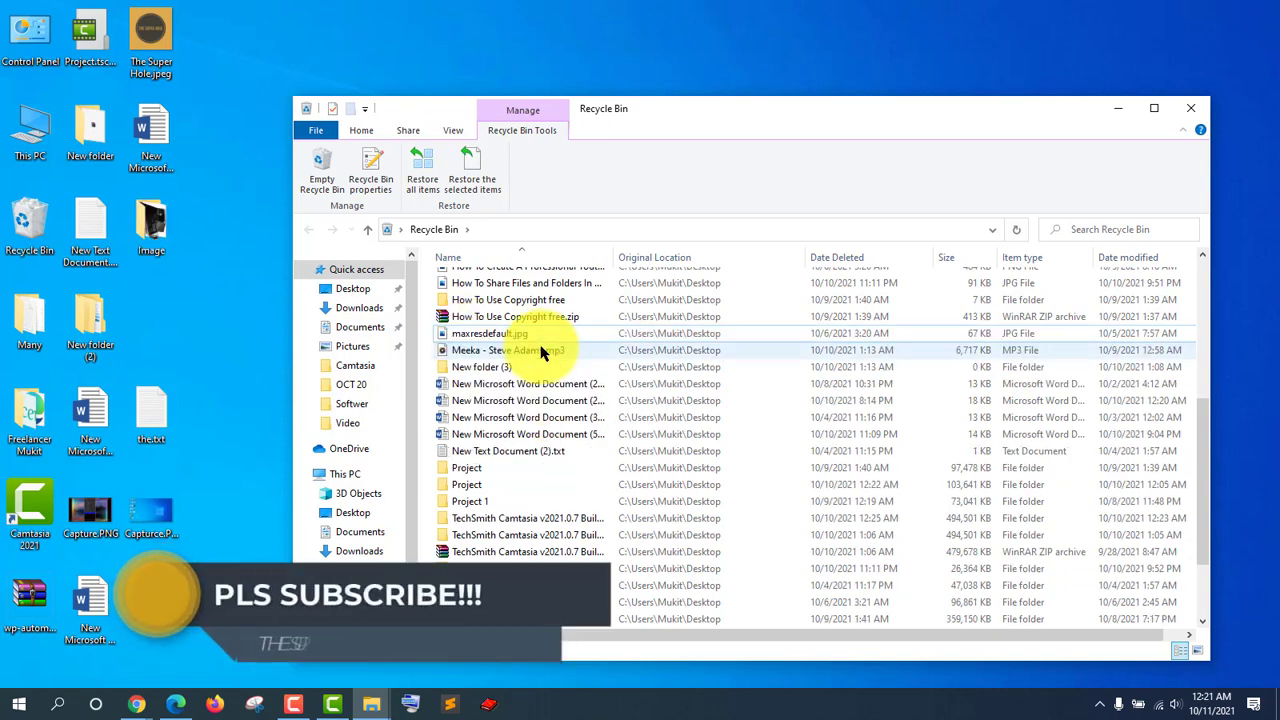
- Close the Recycle Bin, open the restored Image folder to check its pictures, and close it
left_click(1185, 108)
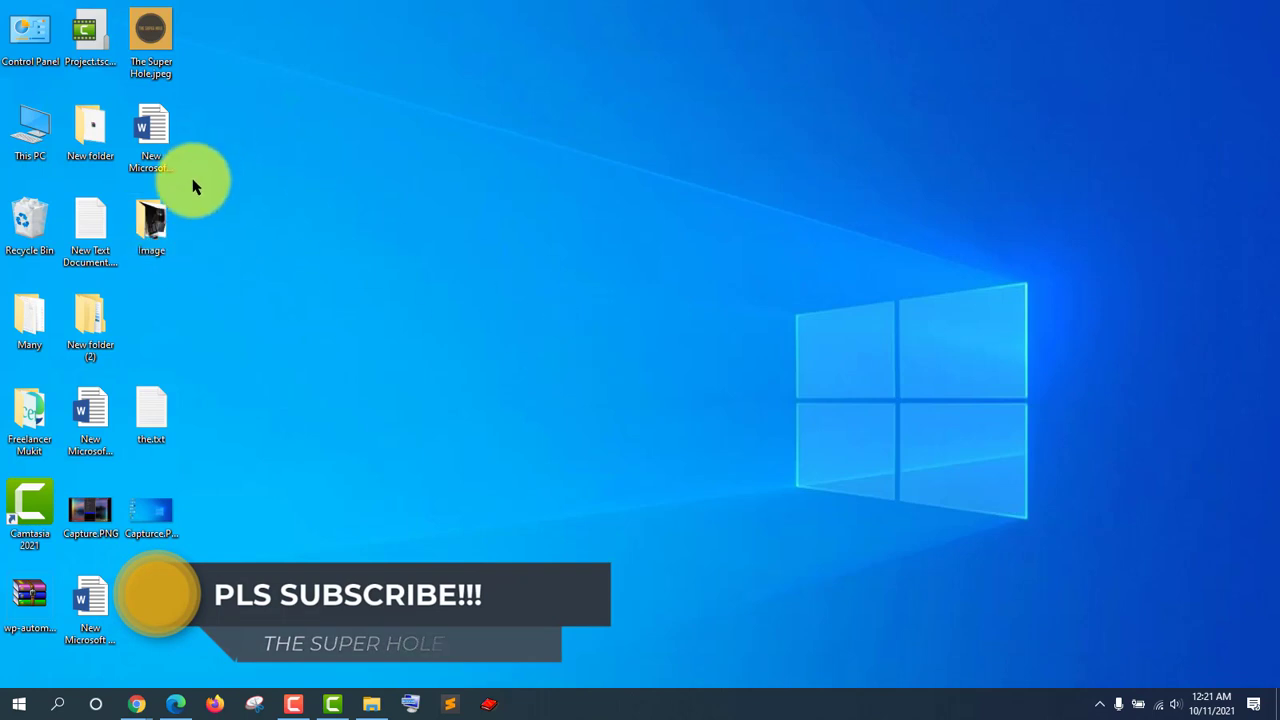
double_click(152, 225)
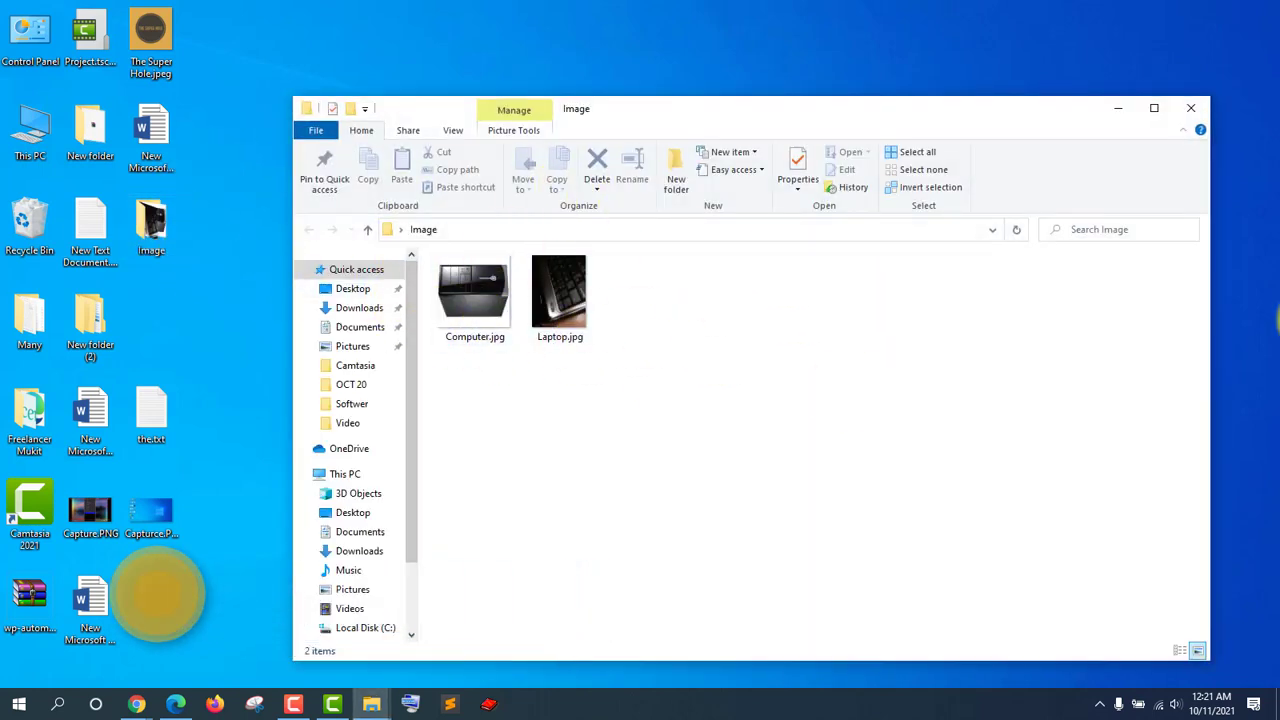
left_click(1200, 114)
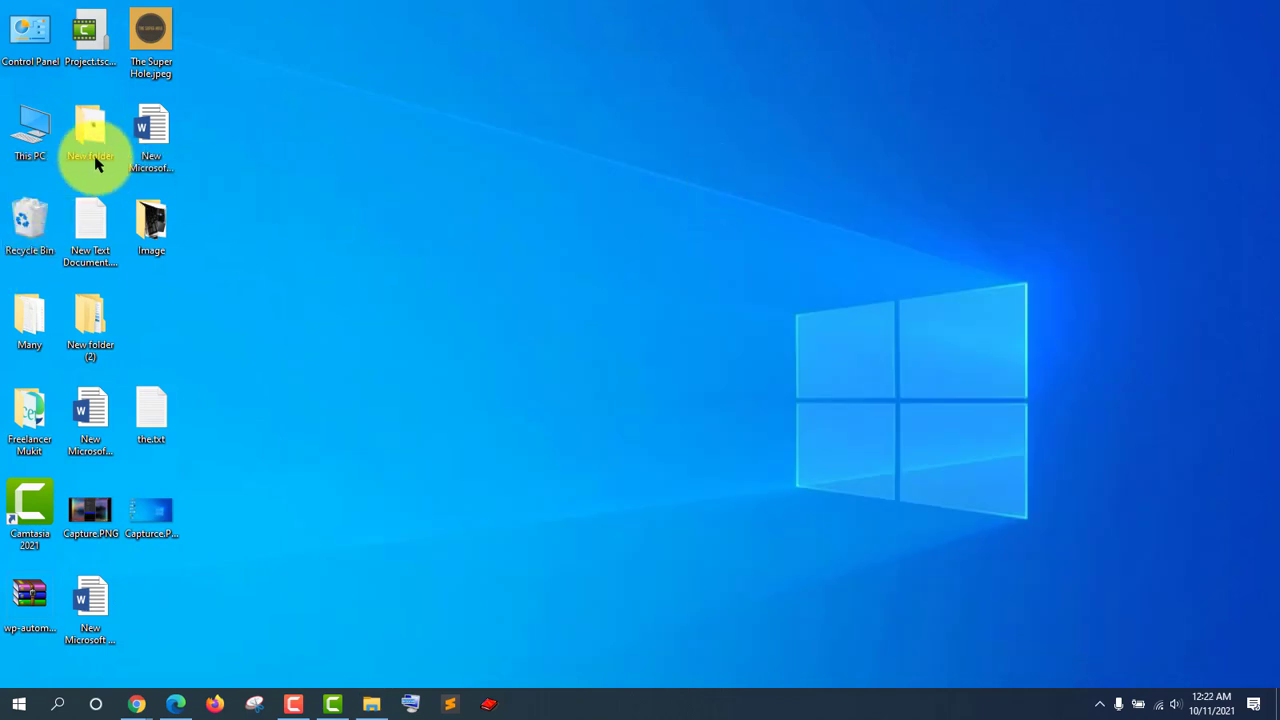
- Open the desktop's Personalize settings and look through the Background options
right_click(393, 174)
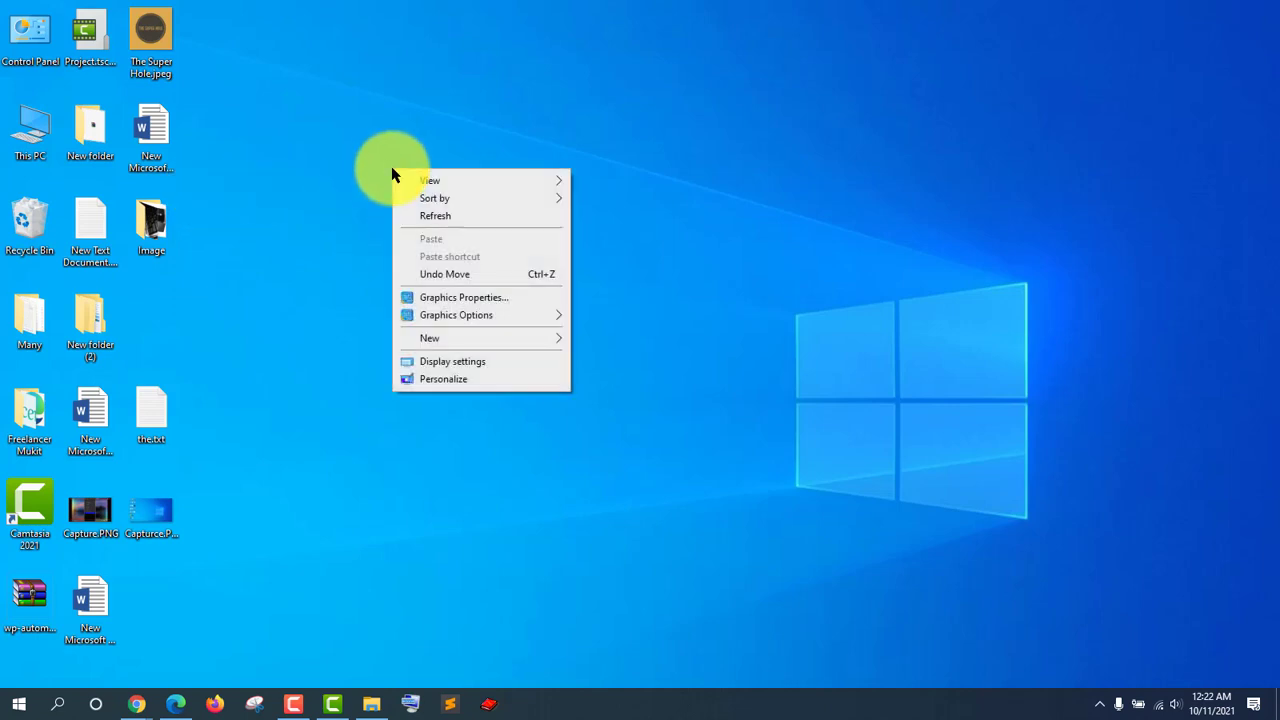
left_click(443, 381)
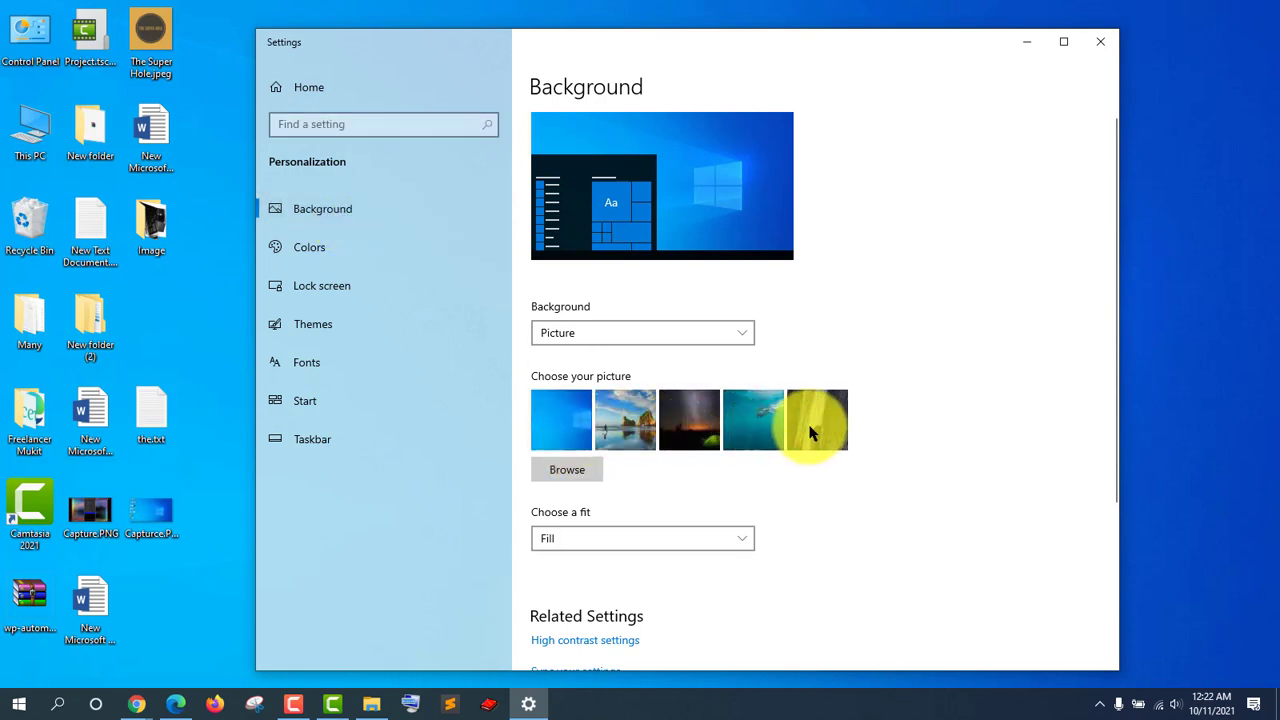
scroll(692, 408, "down", 3)
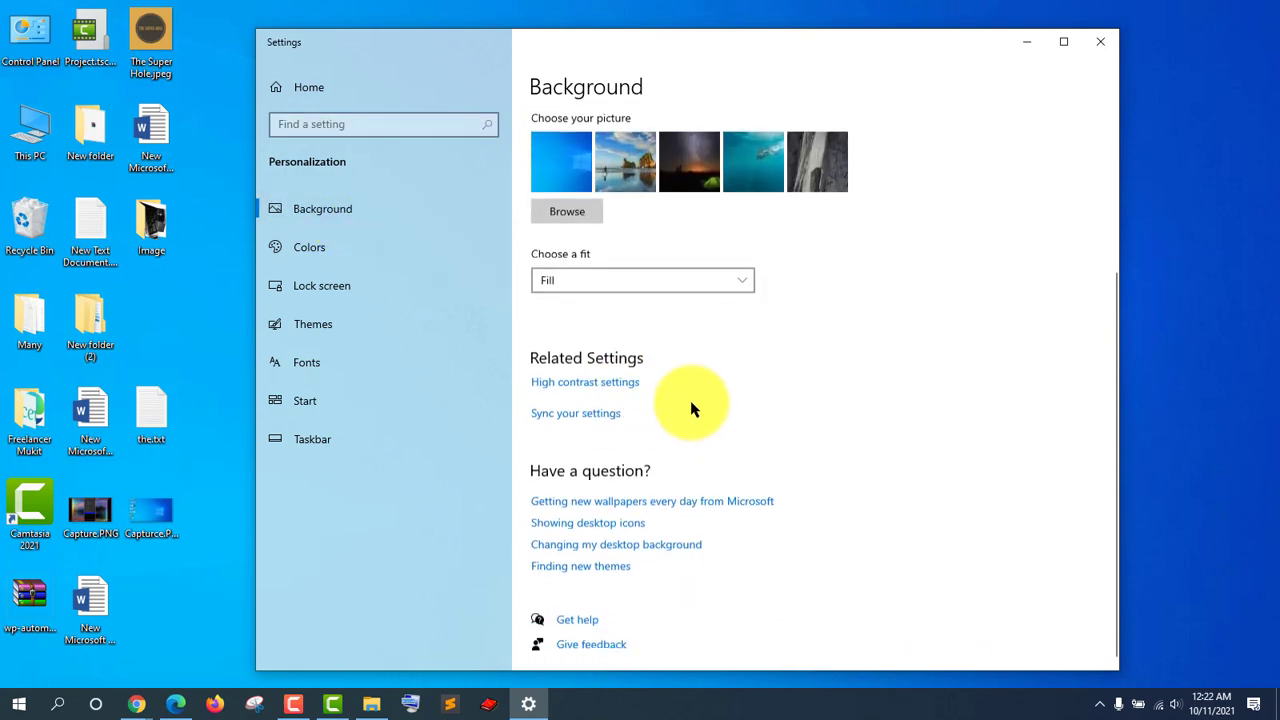
scroll(690, 392, "up", 3)
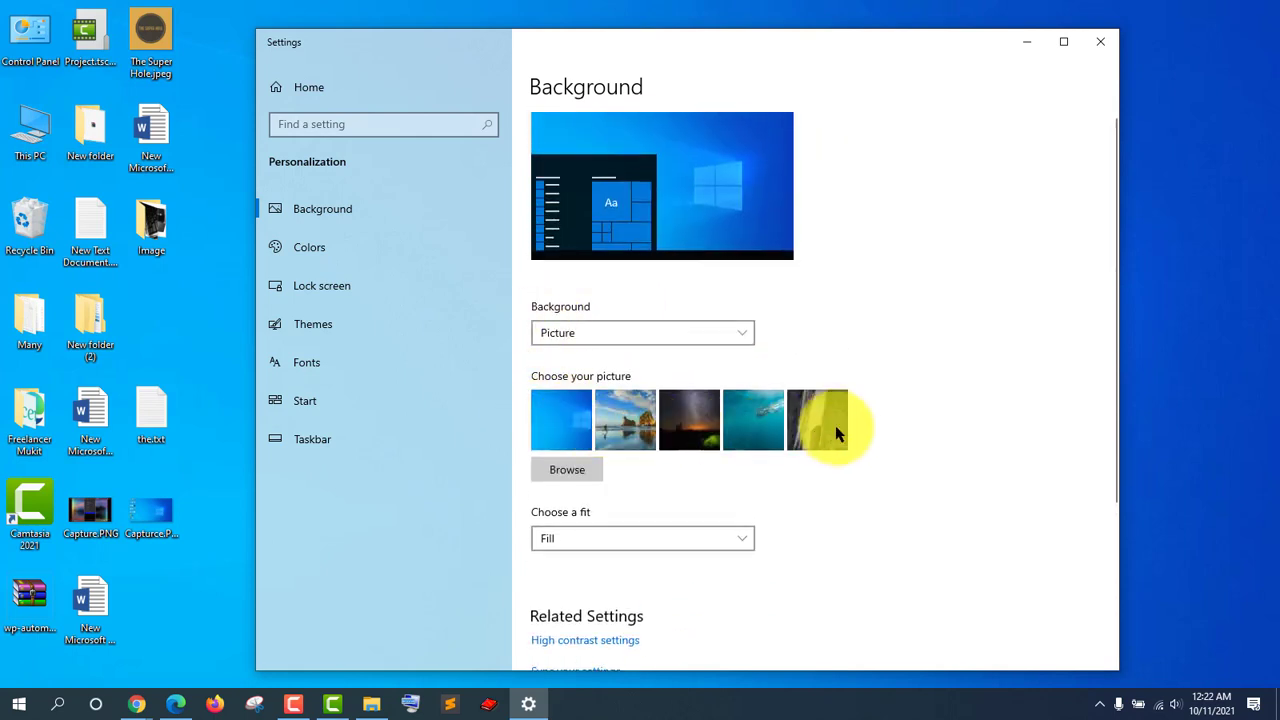
- Review the Colors, Lock screen and Themes personalization settings, including the themes offered for selection
left_click(336, 294)
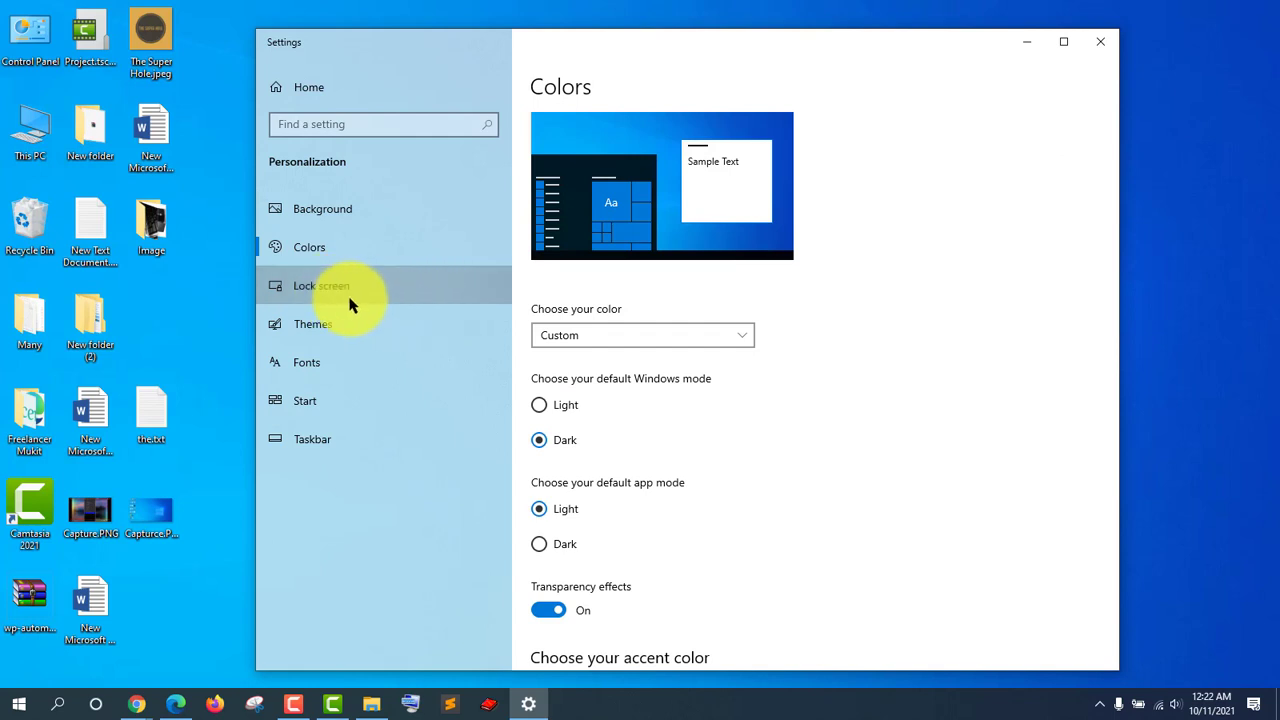
scroll(640, 360, "down", 1)
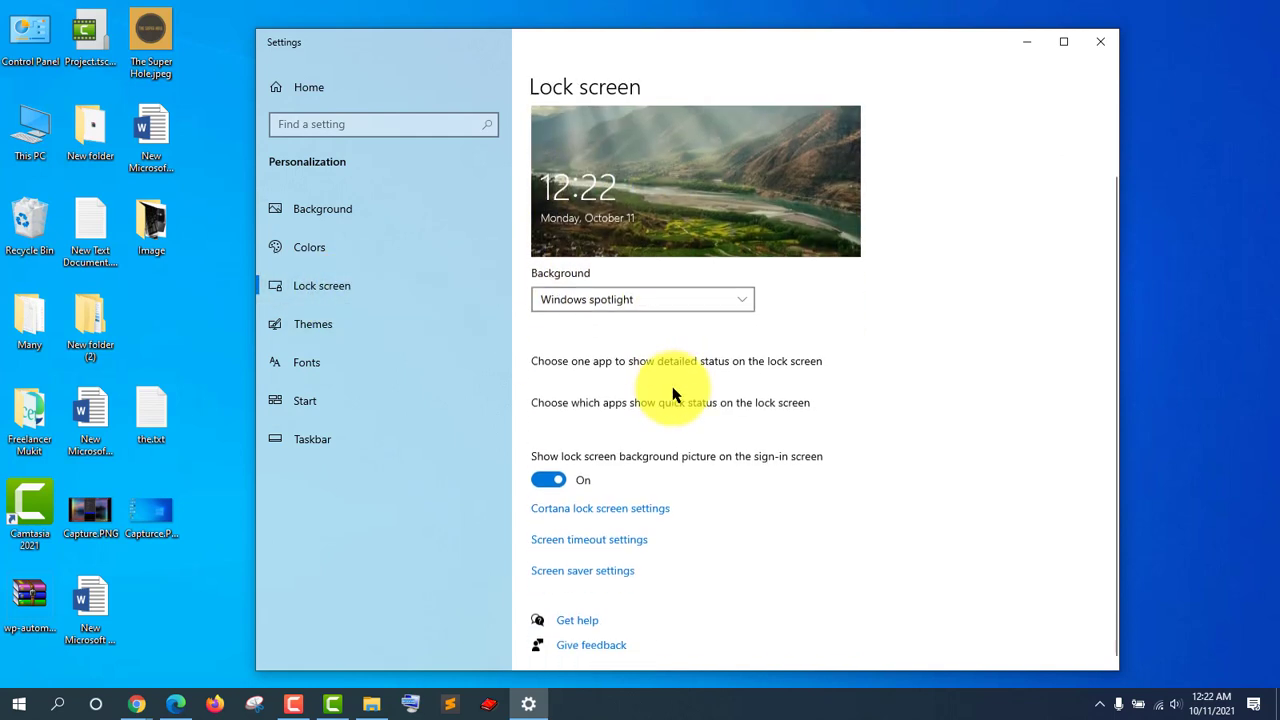
scroll(646, 420, "up", 1)
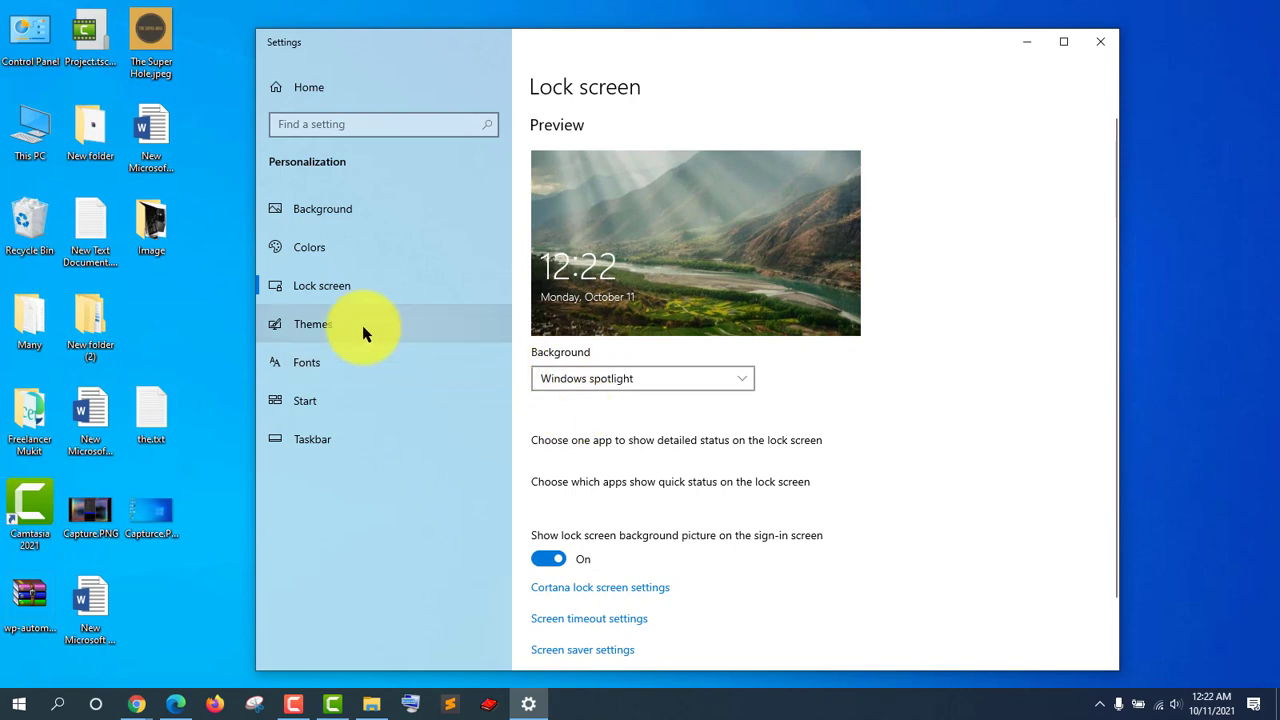
left_click(304, 338)
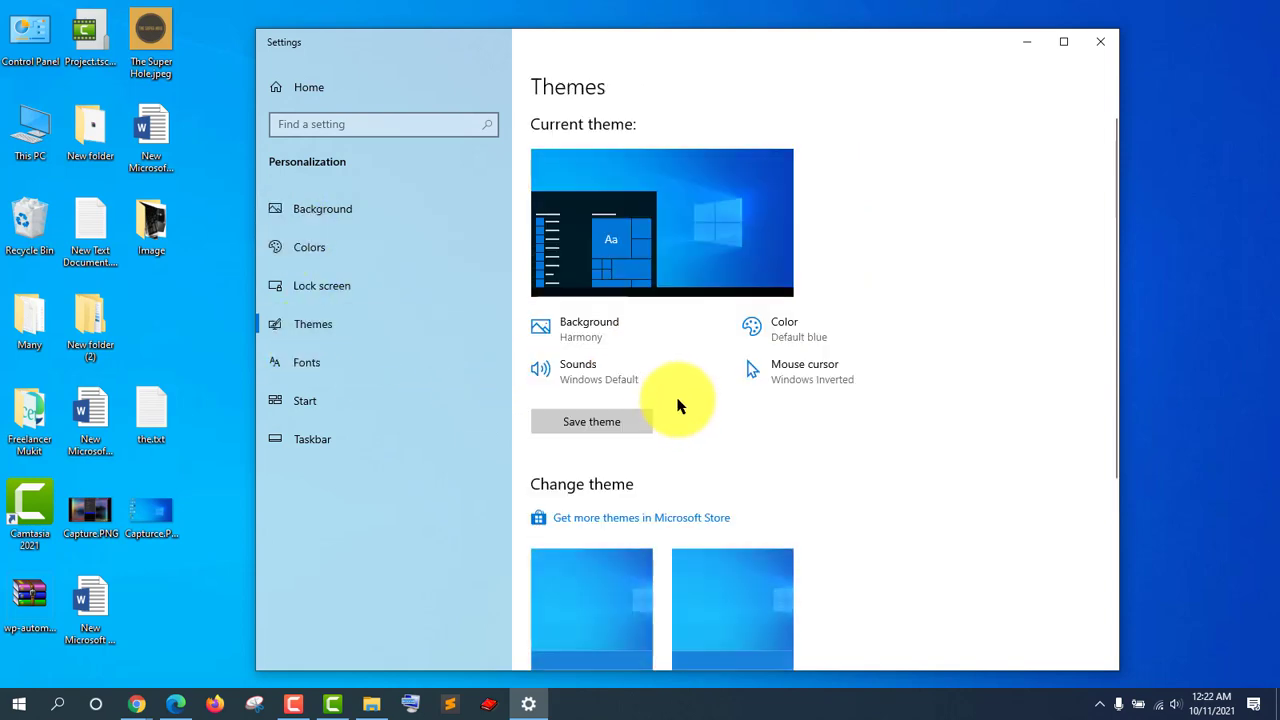
scroll(700, 400, "down", 4)
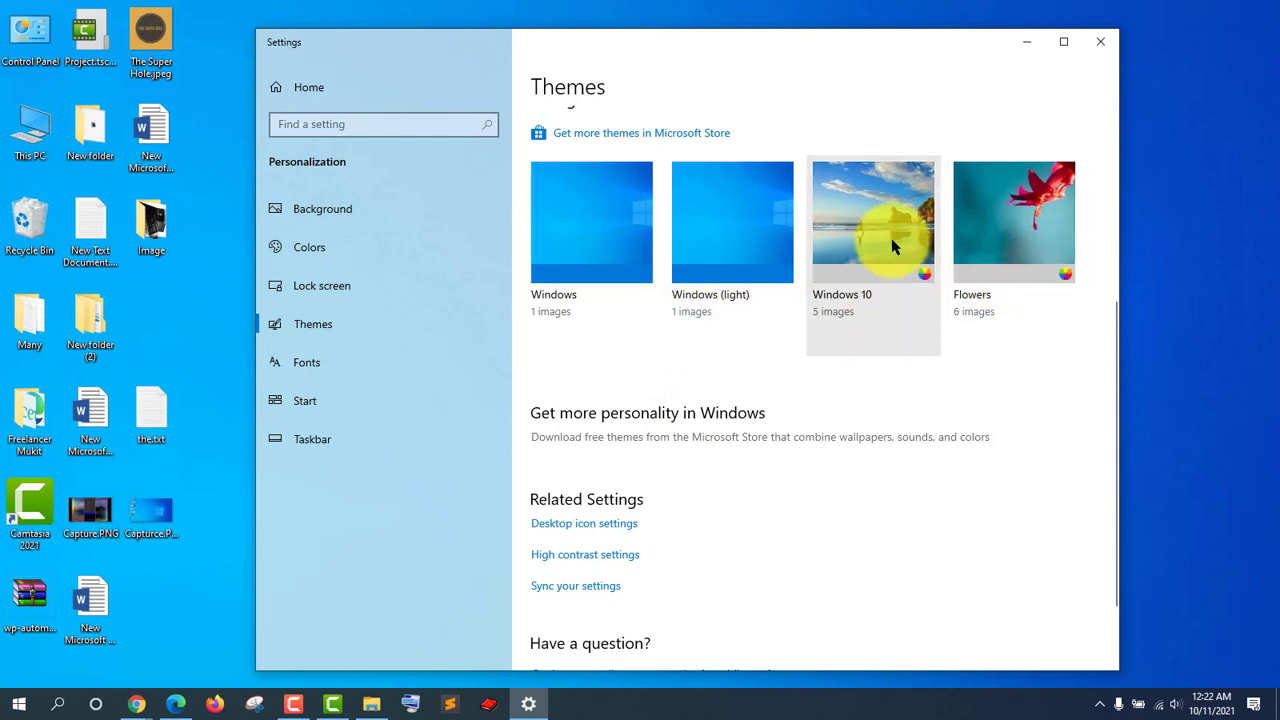
scroll(950, 255, "up", 3)
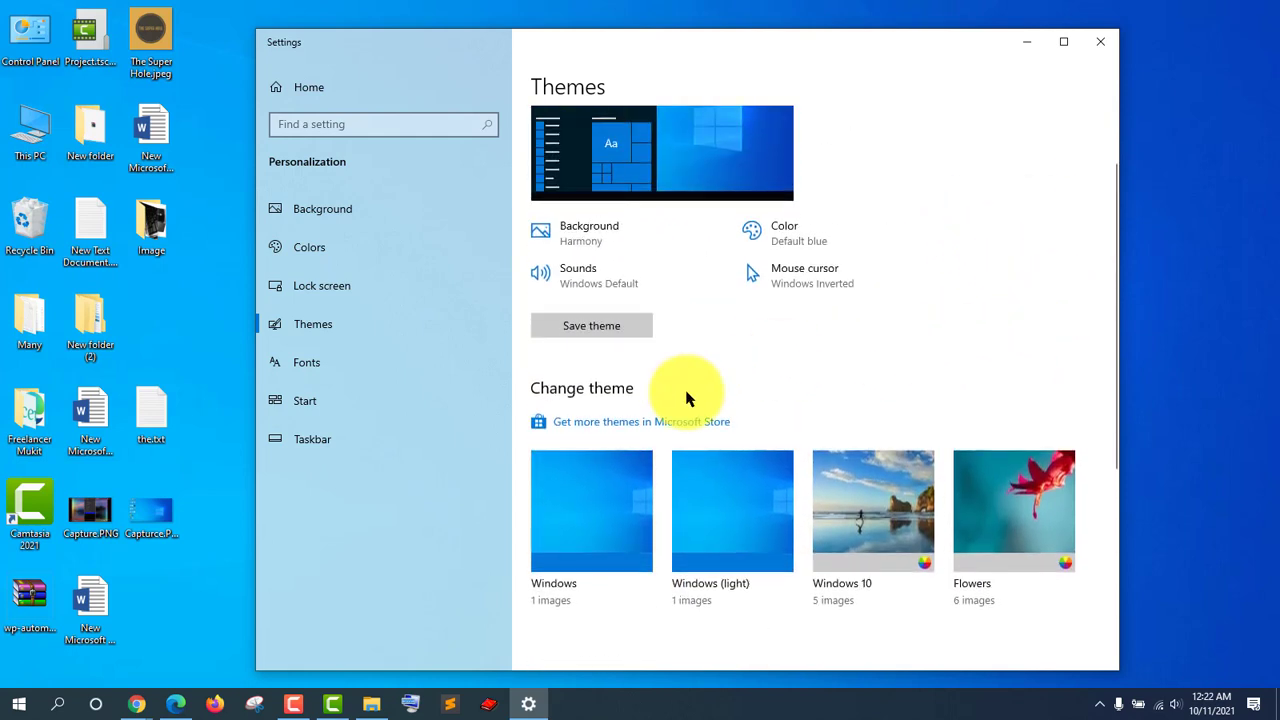
- Look through the Fonts, Start and Taskbar personalization settings and close the Settings window
left_click(304, 364)
left_click(309, 414)
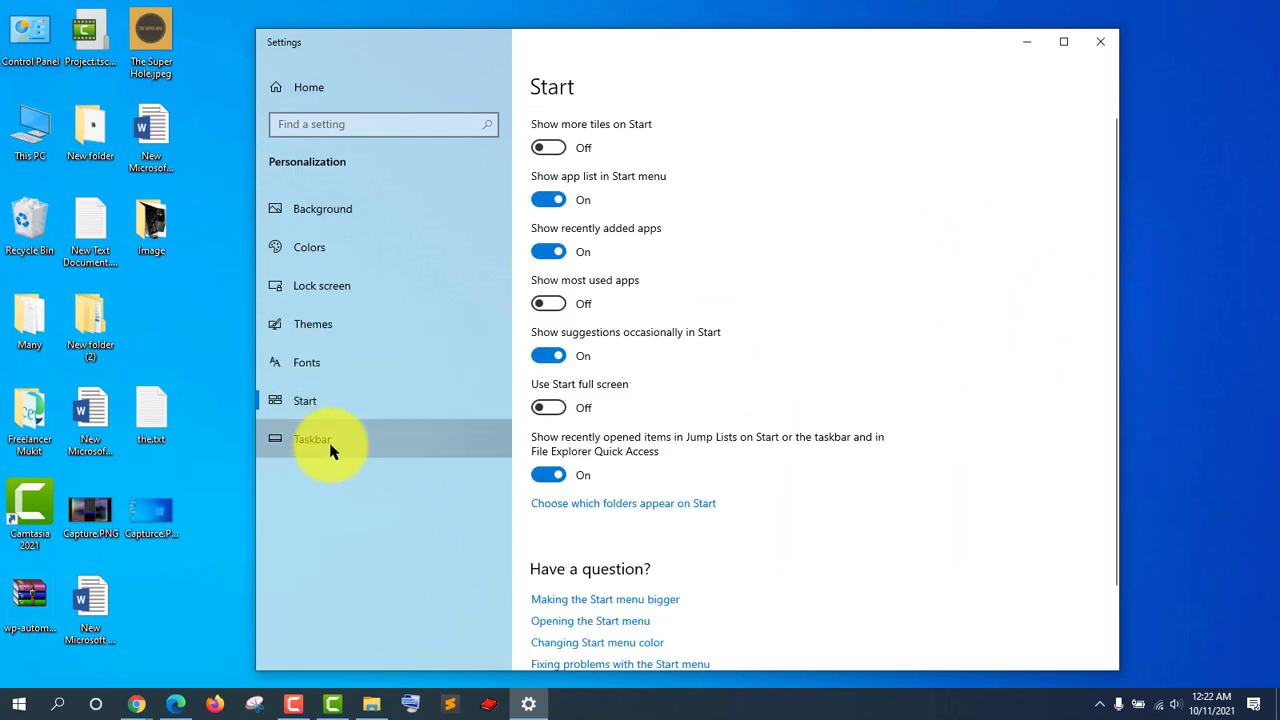
left_click(333, 451)
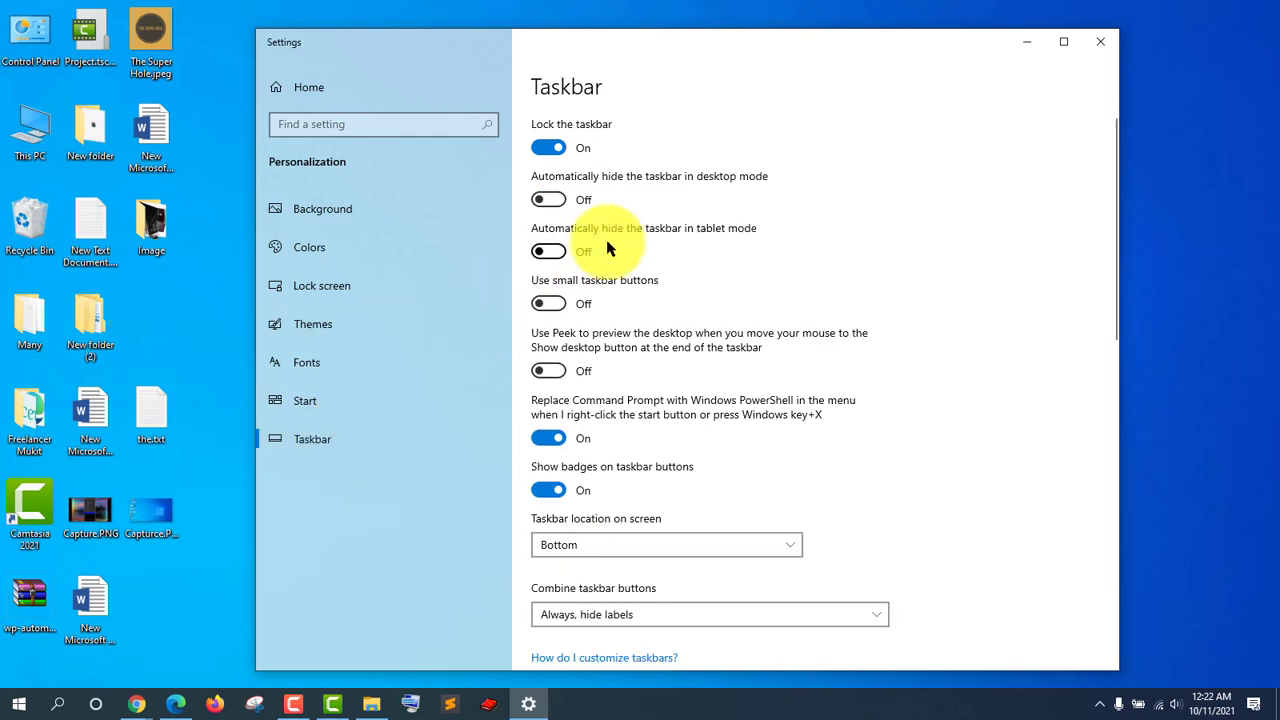
left_click(1100, 42)
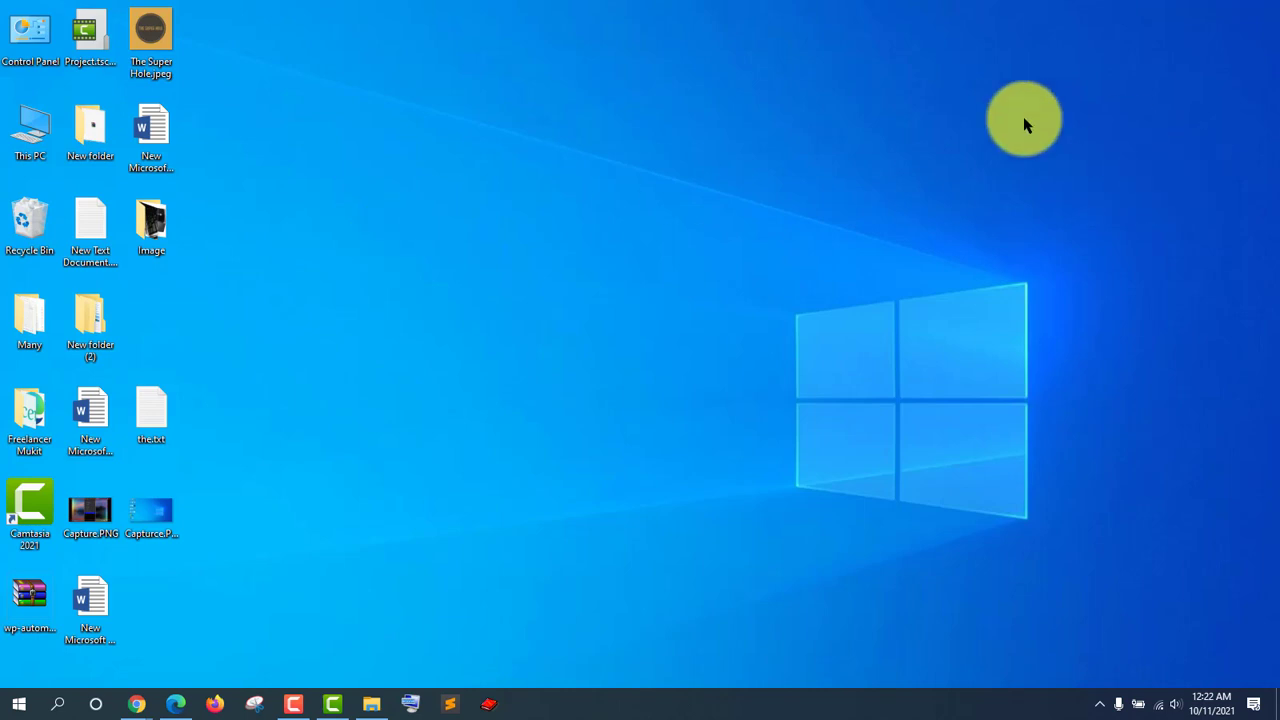
- Open the properties of This PC to view the computer's basic system information
right_click(30, 132)
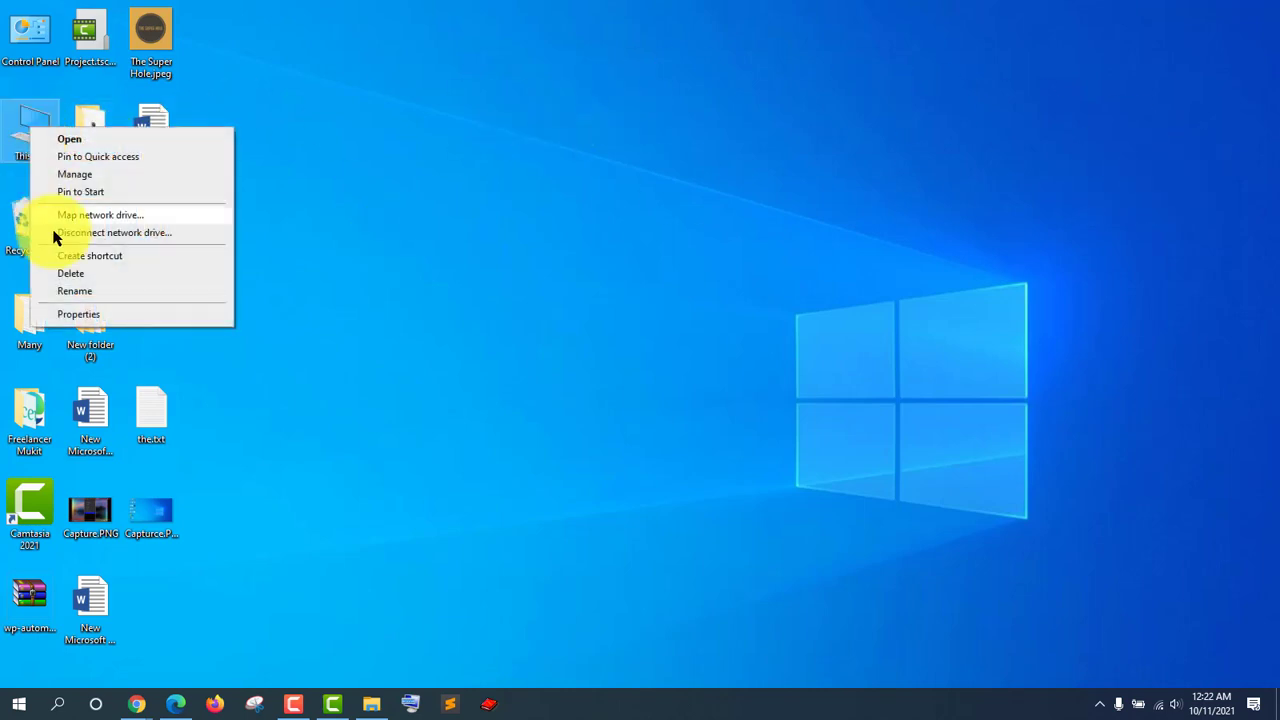
left_click(131, 317)
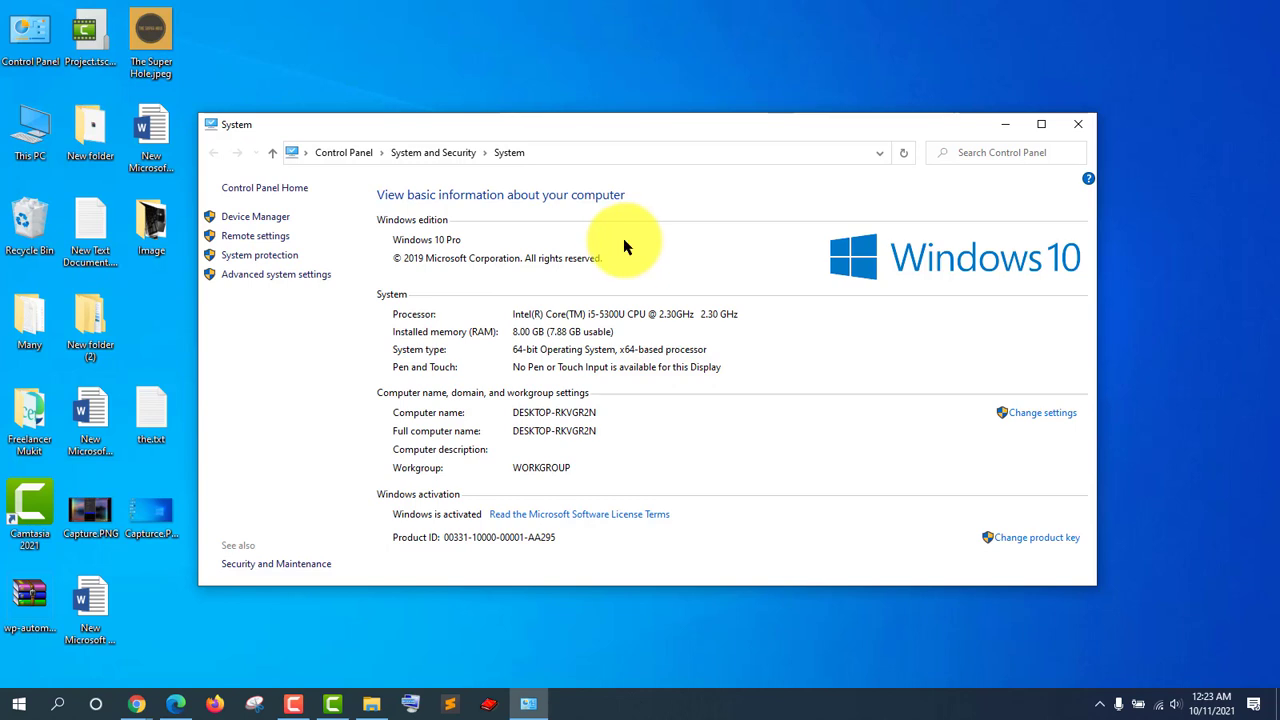
- Close the System window, reopen it from This PC's properties to review the basic computer information, and close it again
left_click(1078, 128)
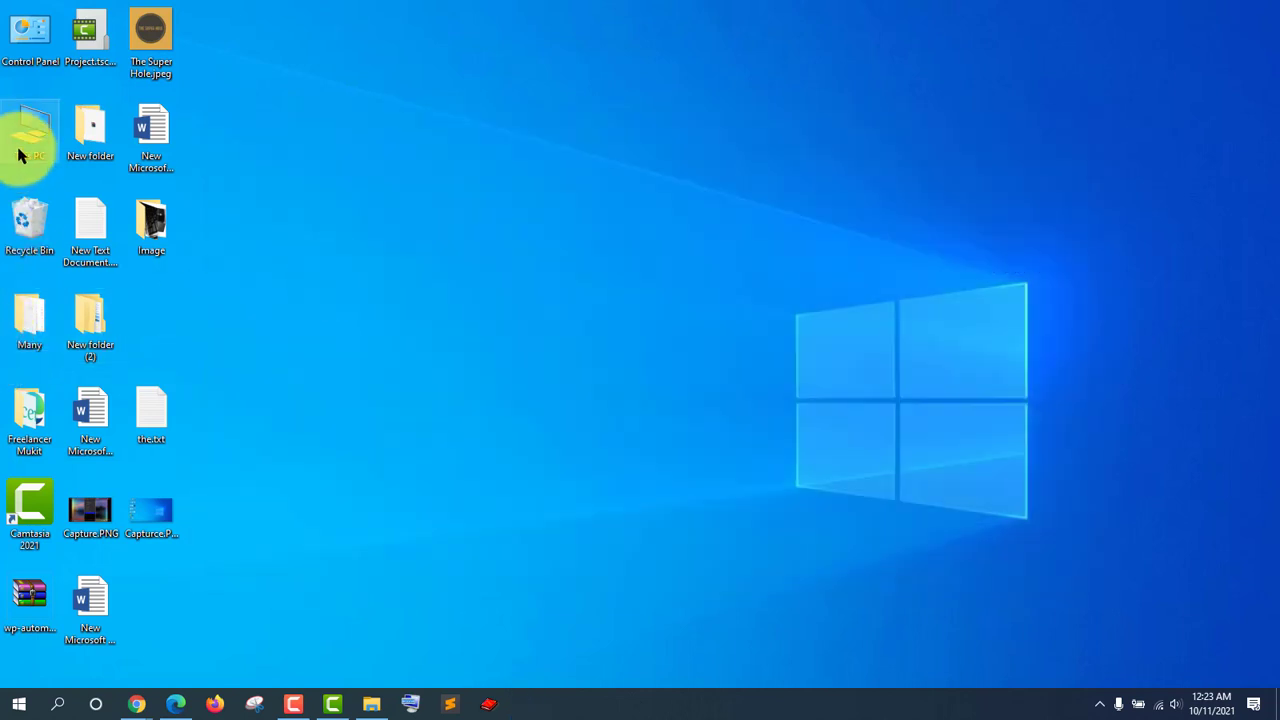
right_click(25, 142)
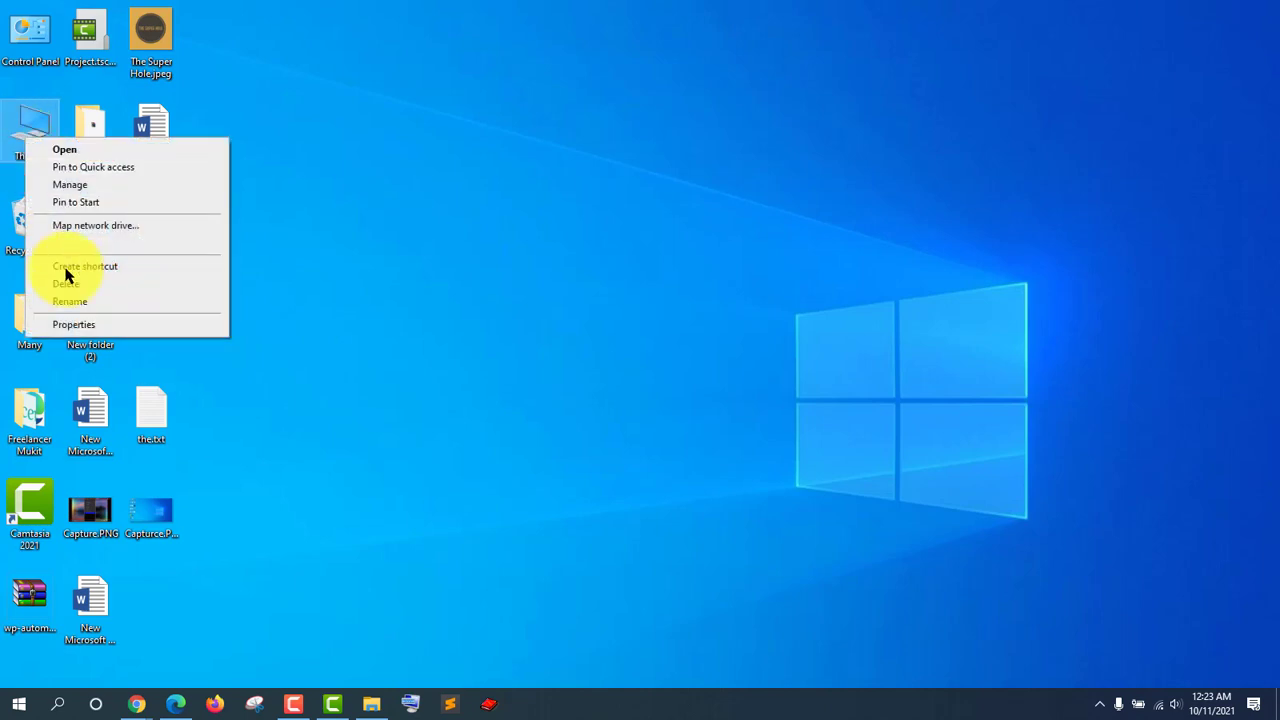
left_click(78, 326)
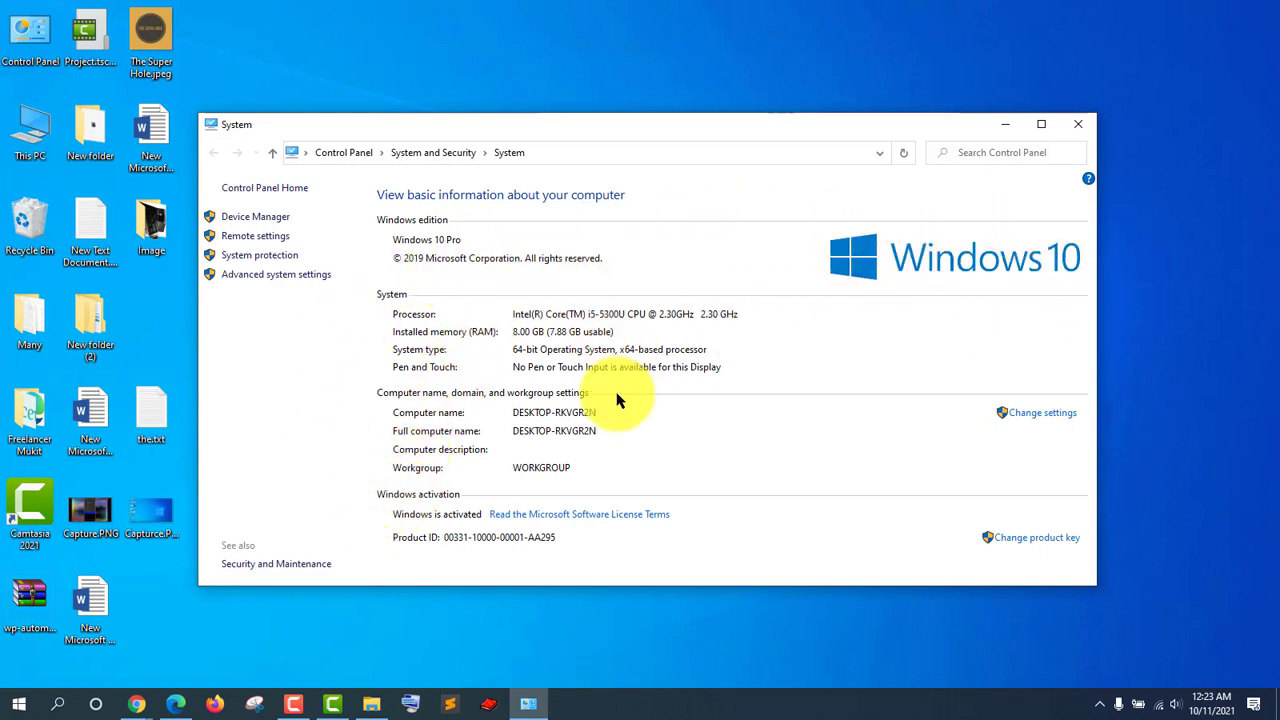
left_click(1079, 126)
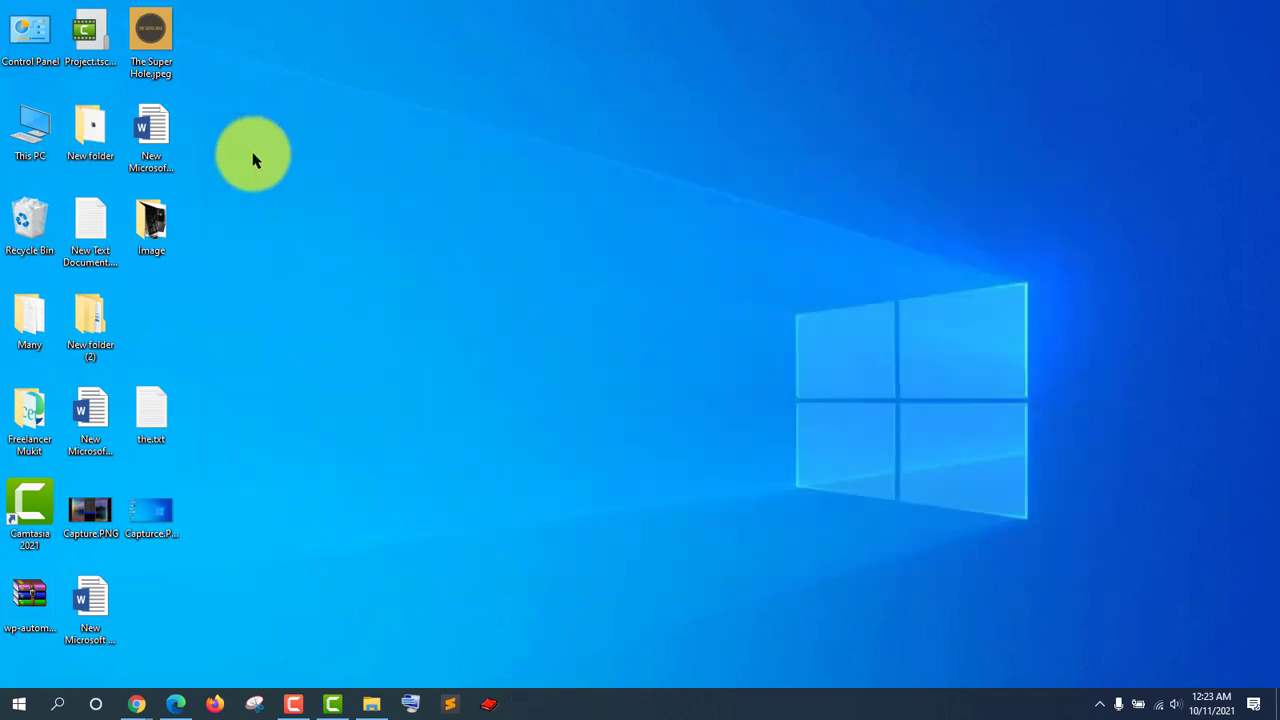
- Open This PC to view its drives, look inside the Many (E:) drive, return to the drive overview and close the window
double_click(22, 132)
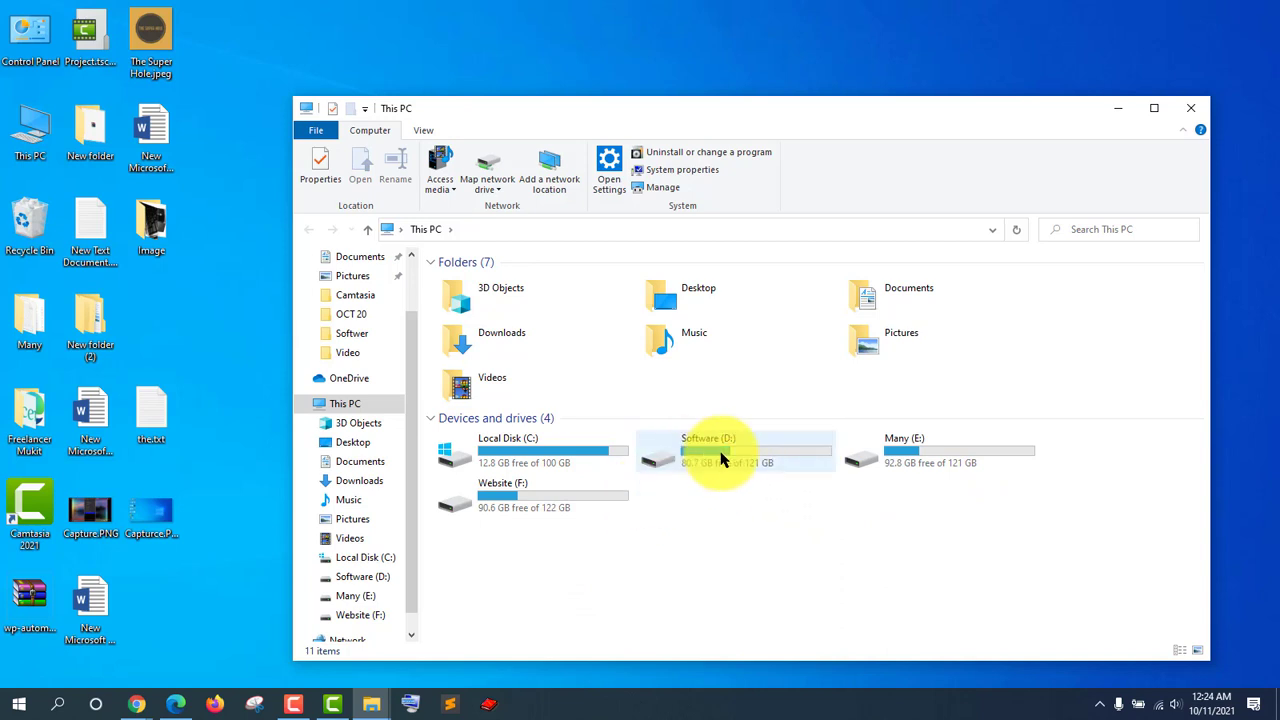
left_click(894, 456)
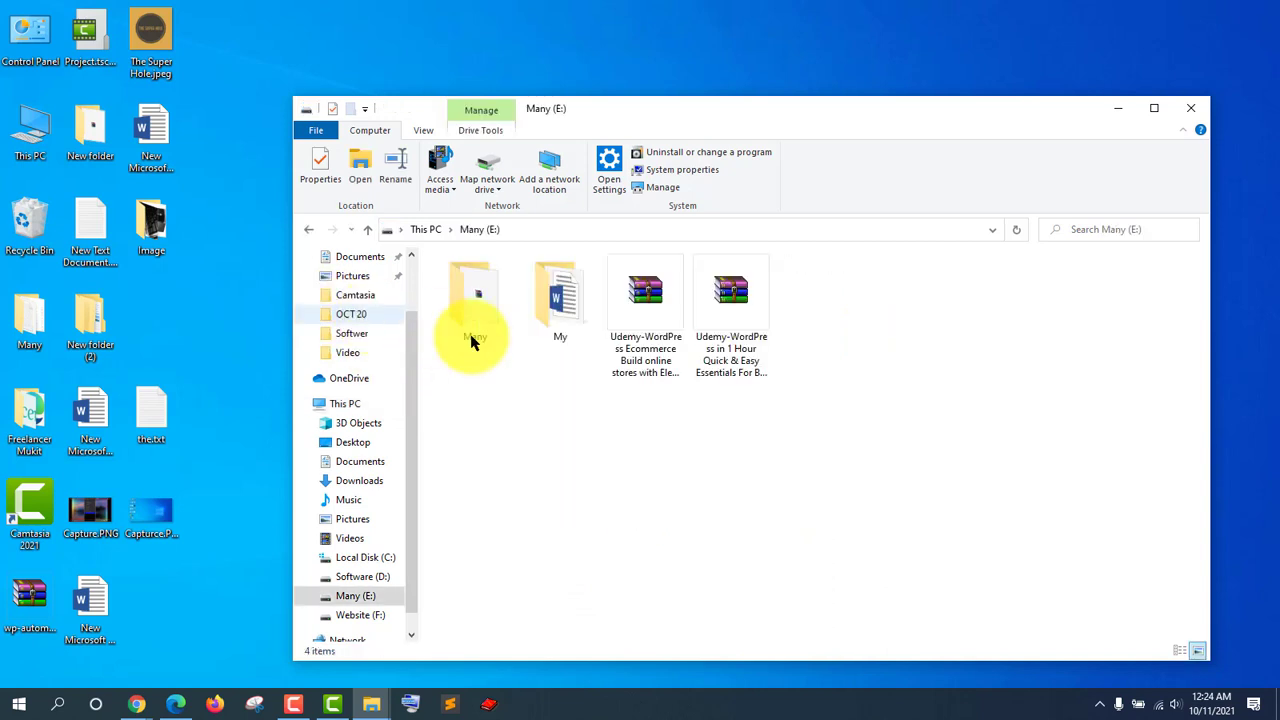
left_click(316, 234)
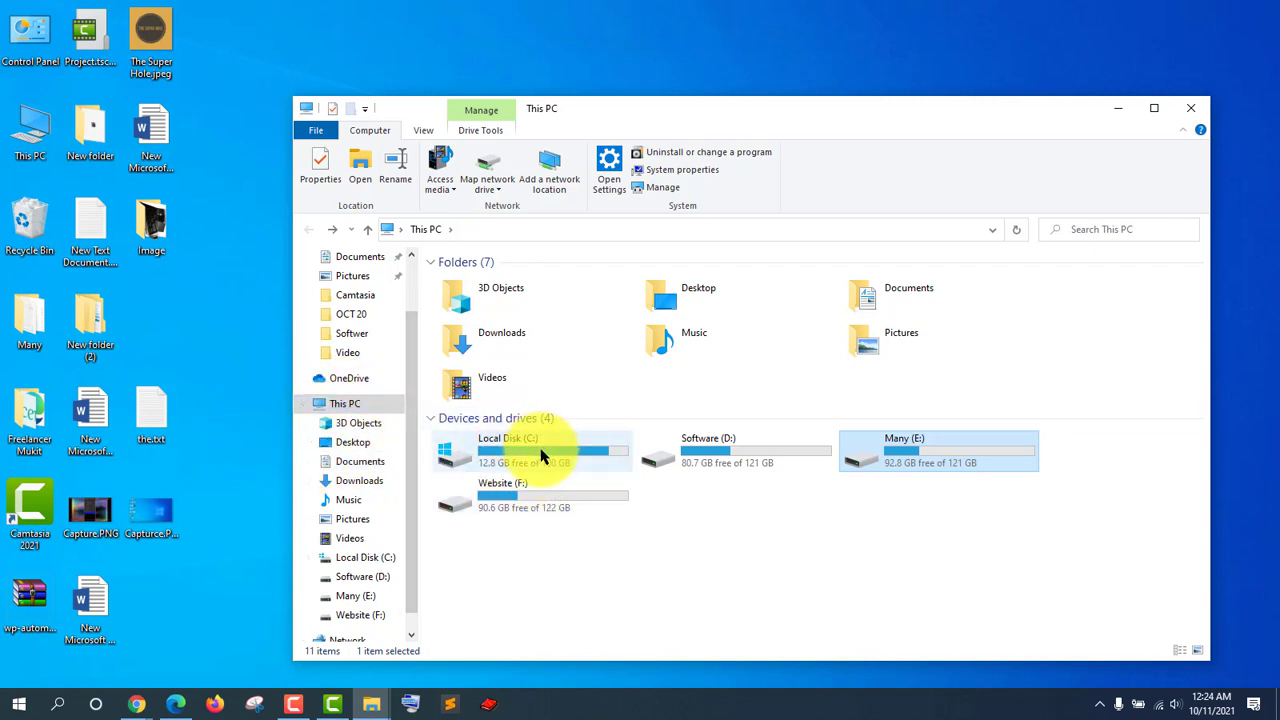
mouse_move(525, 444)
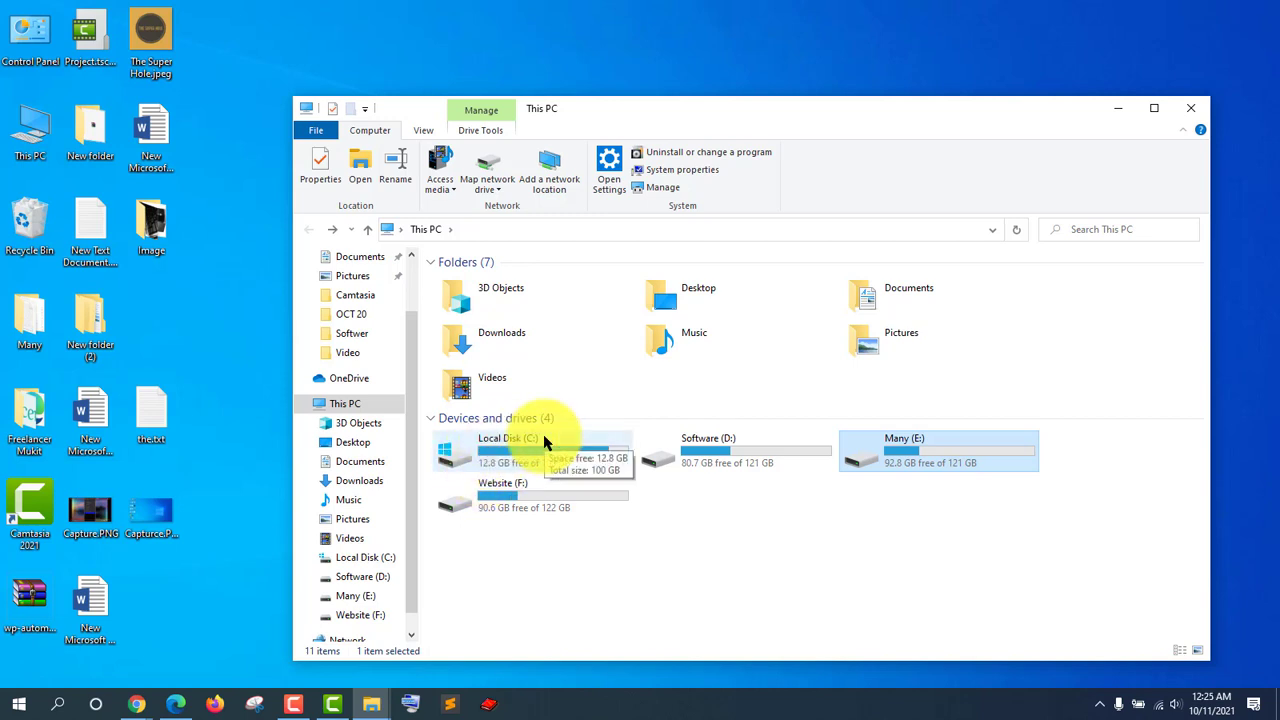
left_click(1193, 112)
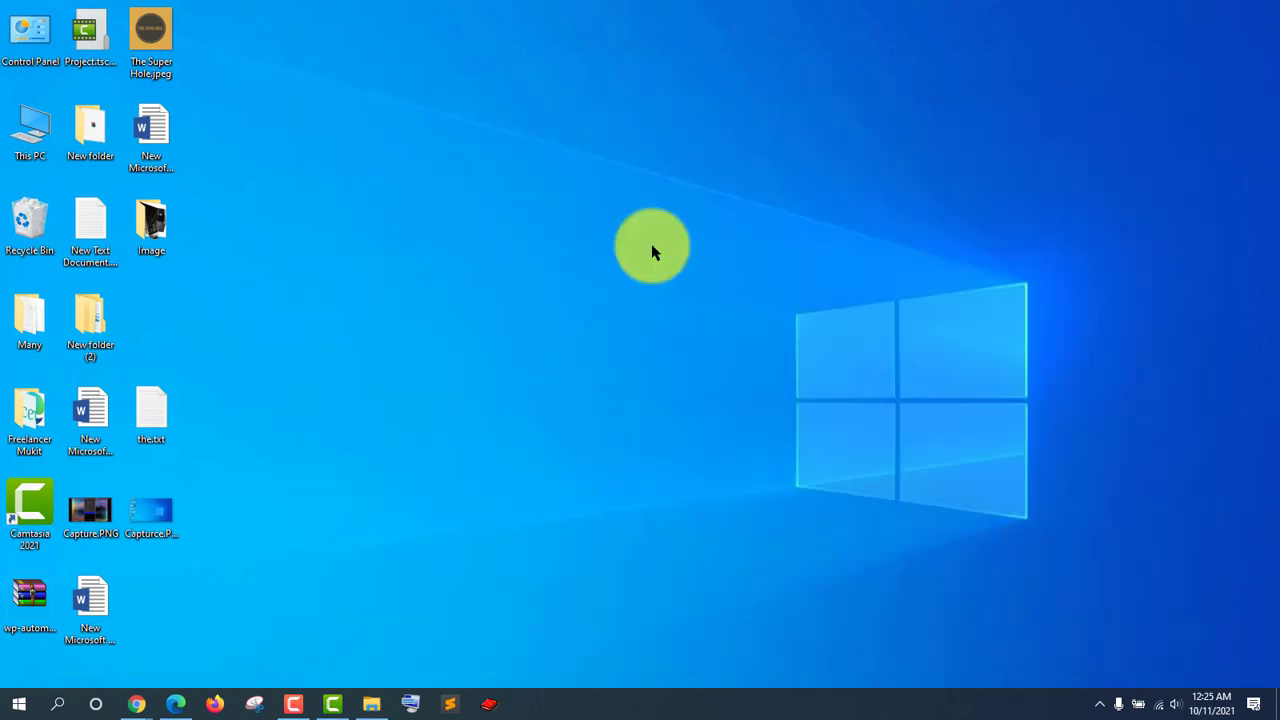